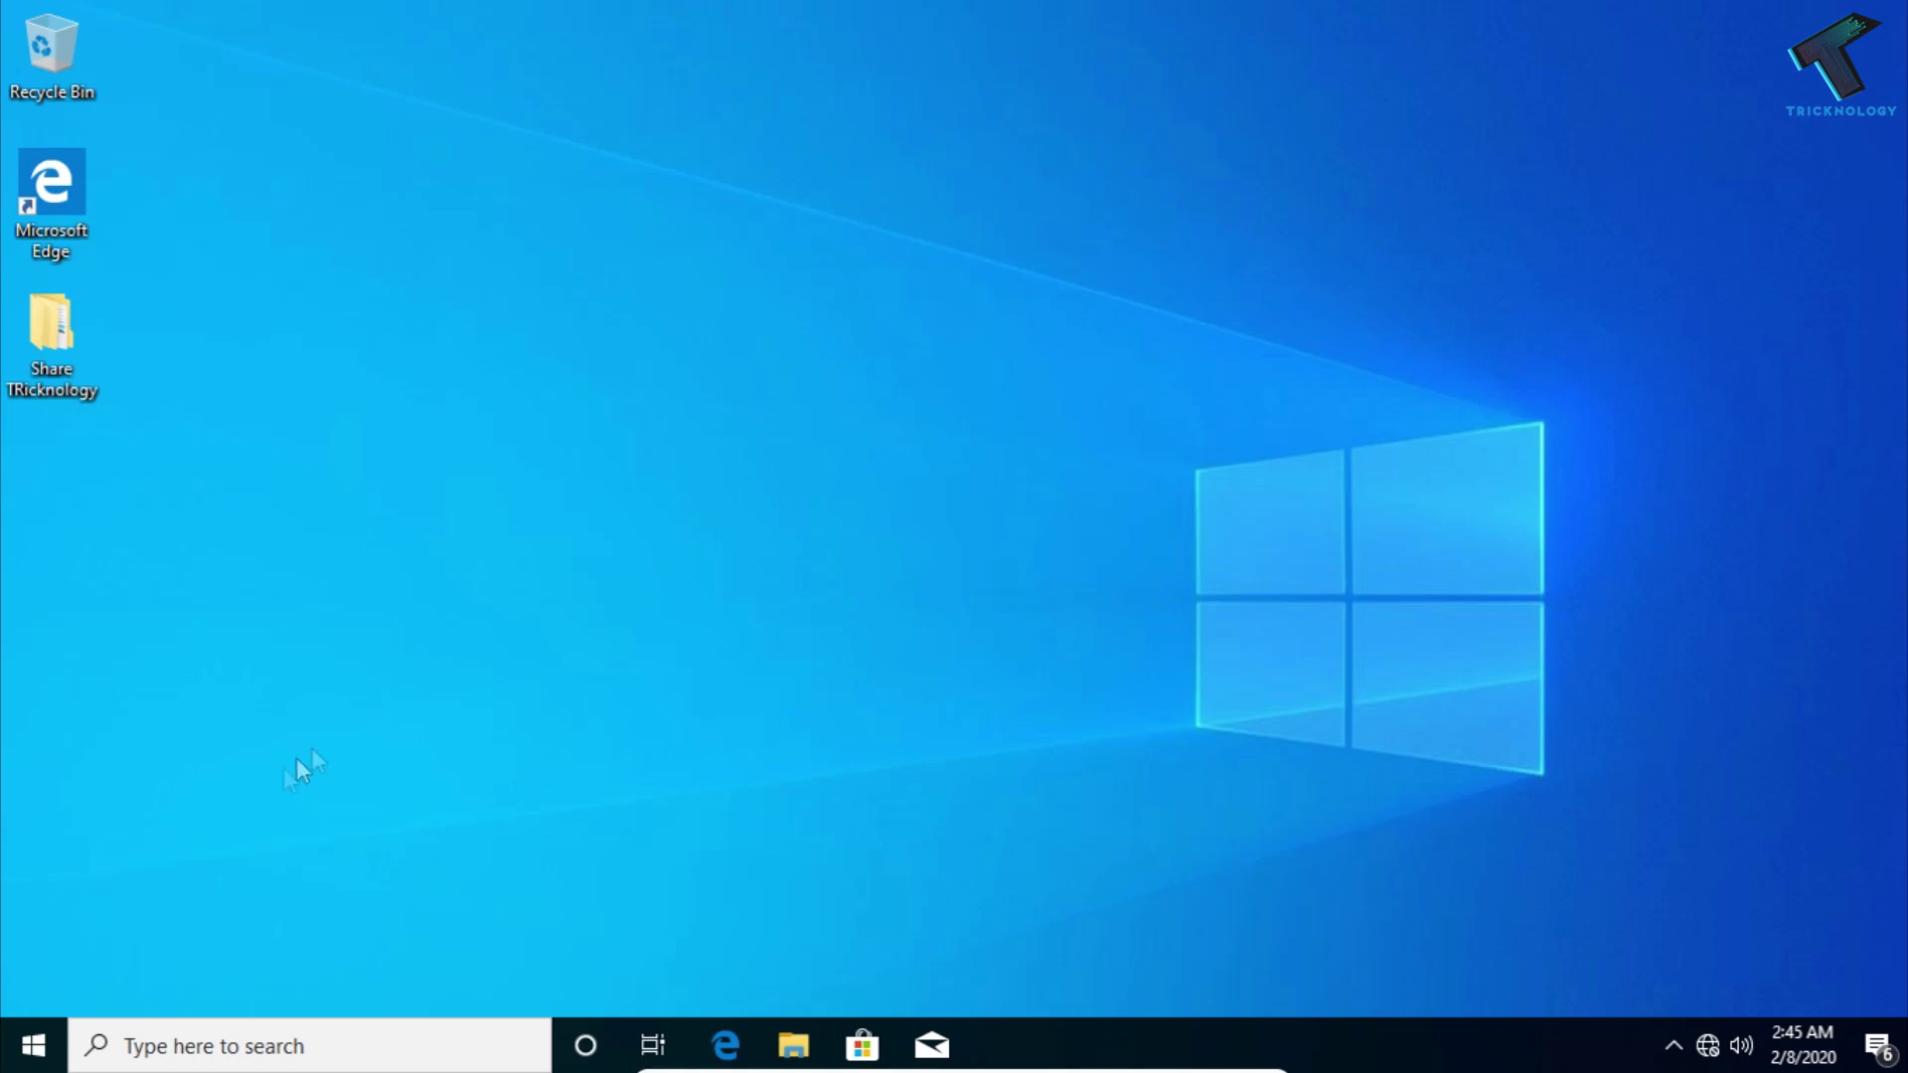
- Try a Start search, dismiss the empty results, then open Task Manager from the taskbar
left_click(33, 1045)
type("sd")
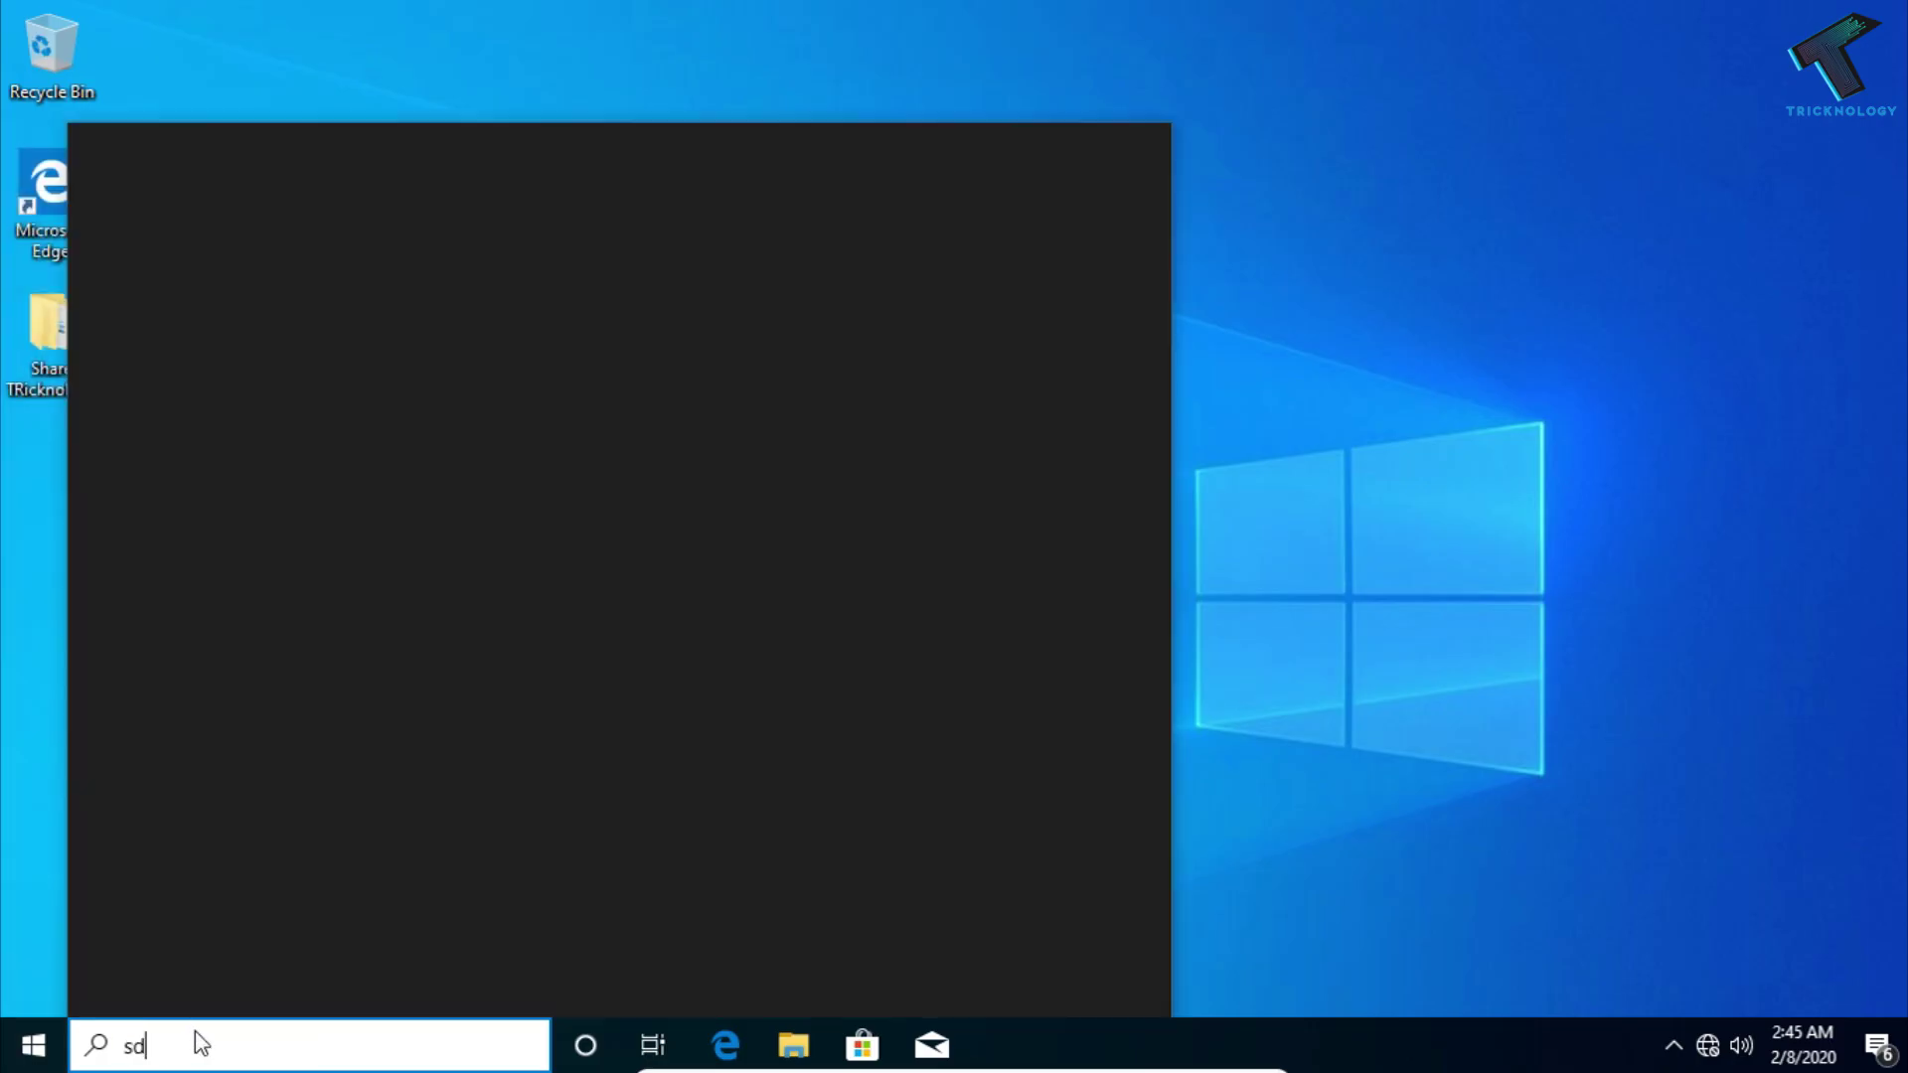
type("f")
double_click(135, 1046)
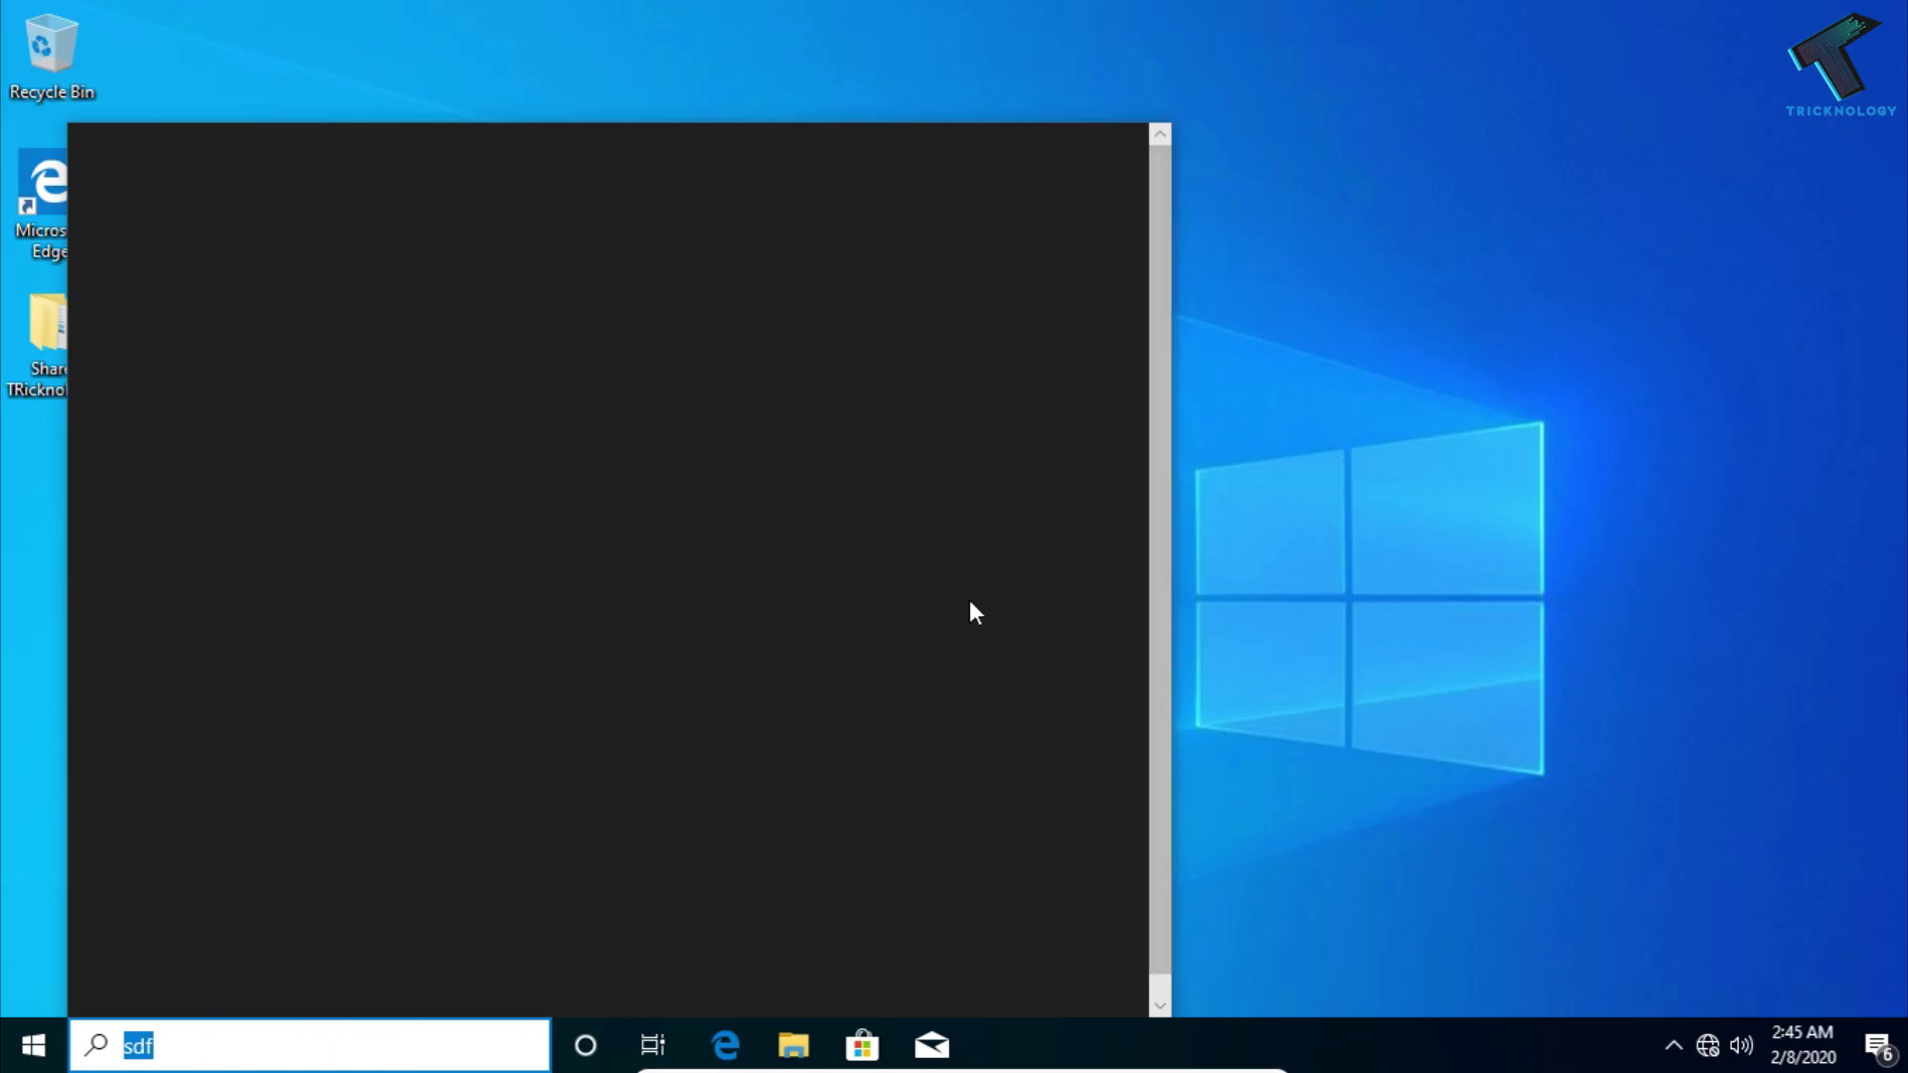
left_click(1314, 453)
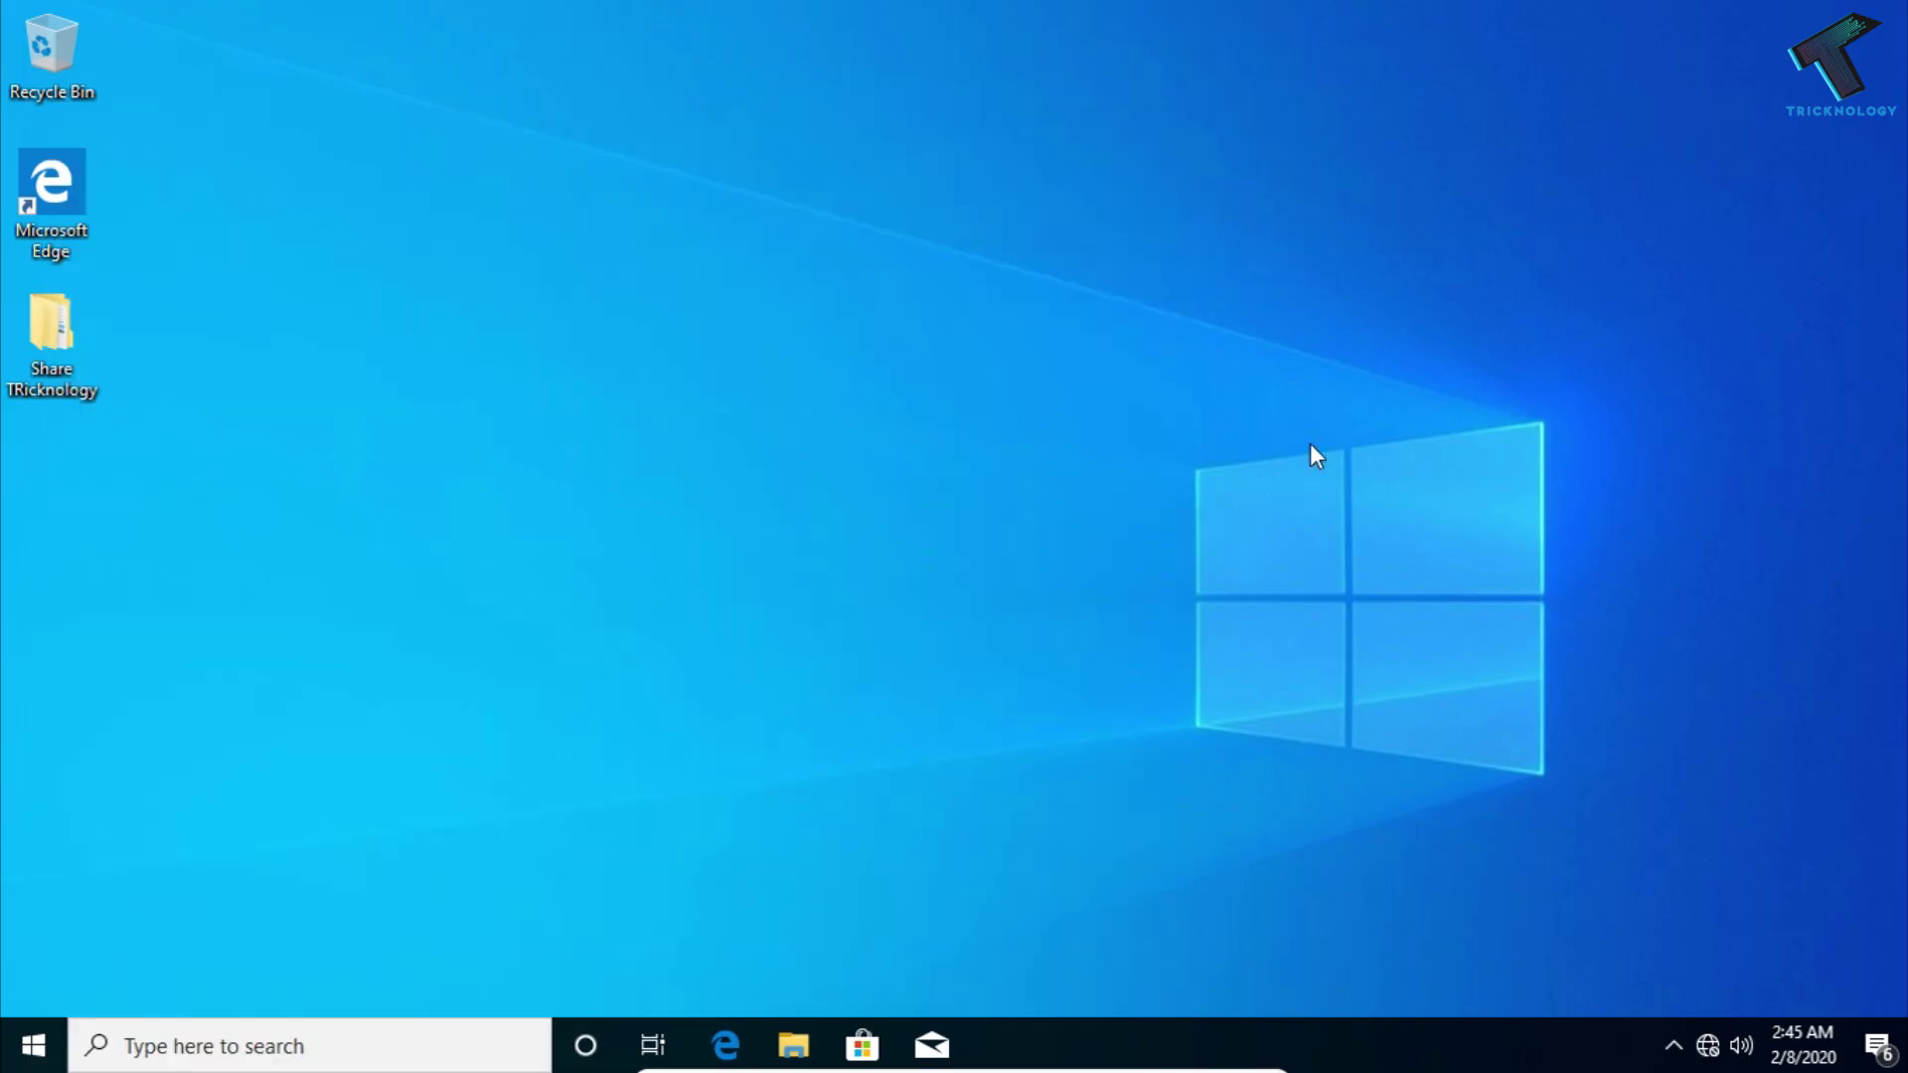
right_click(1369, 1042)
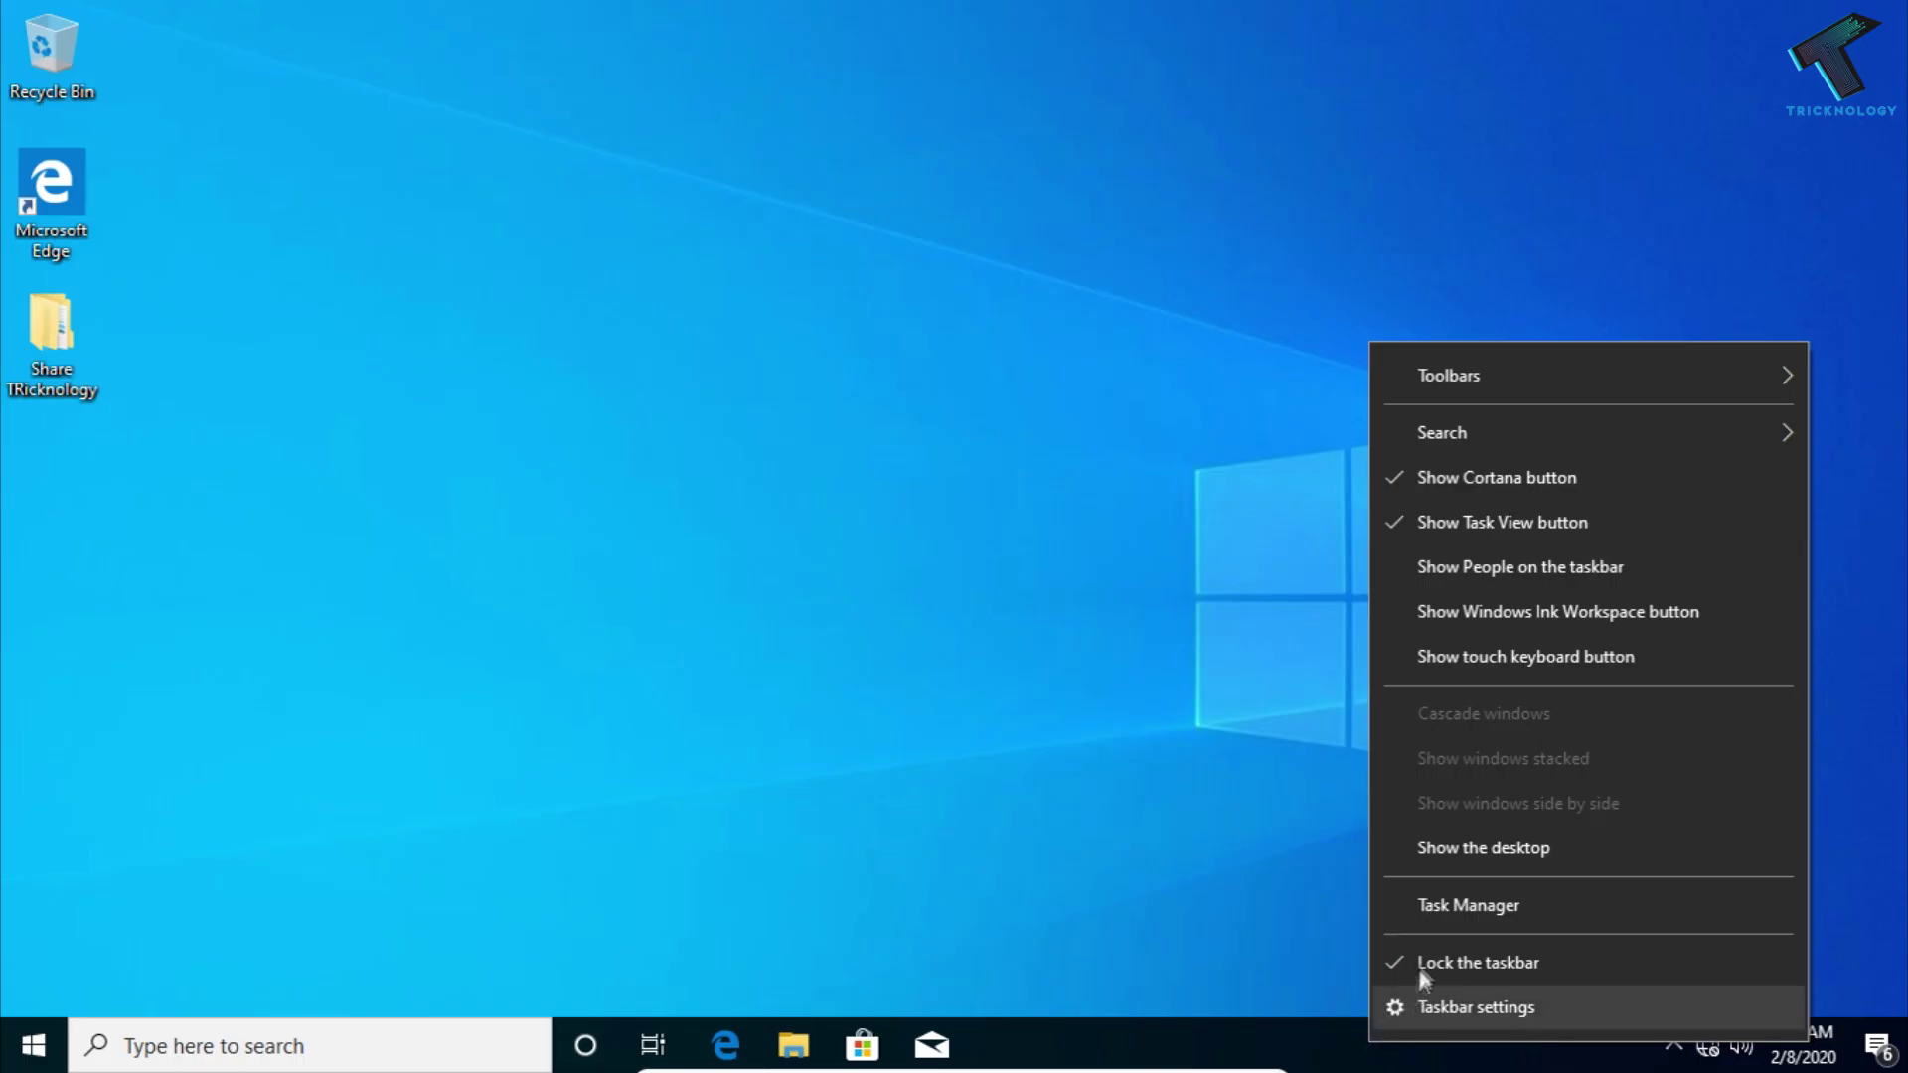
left_click(1467, 910)
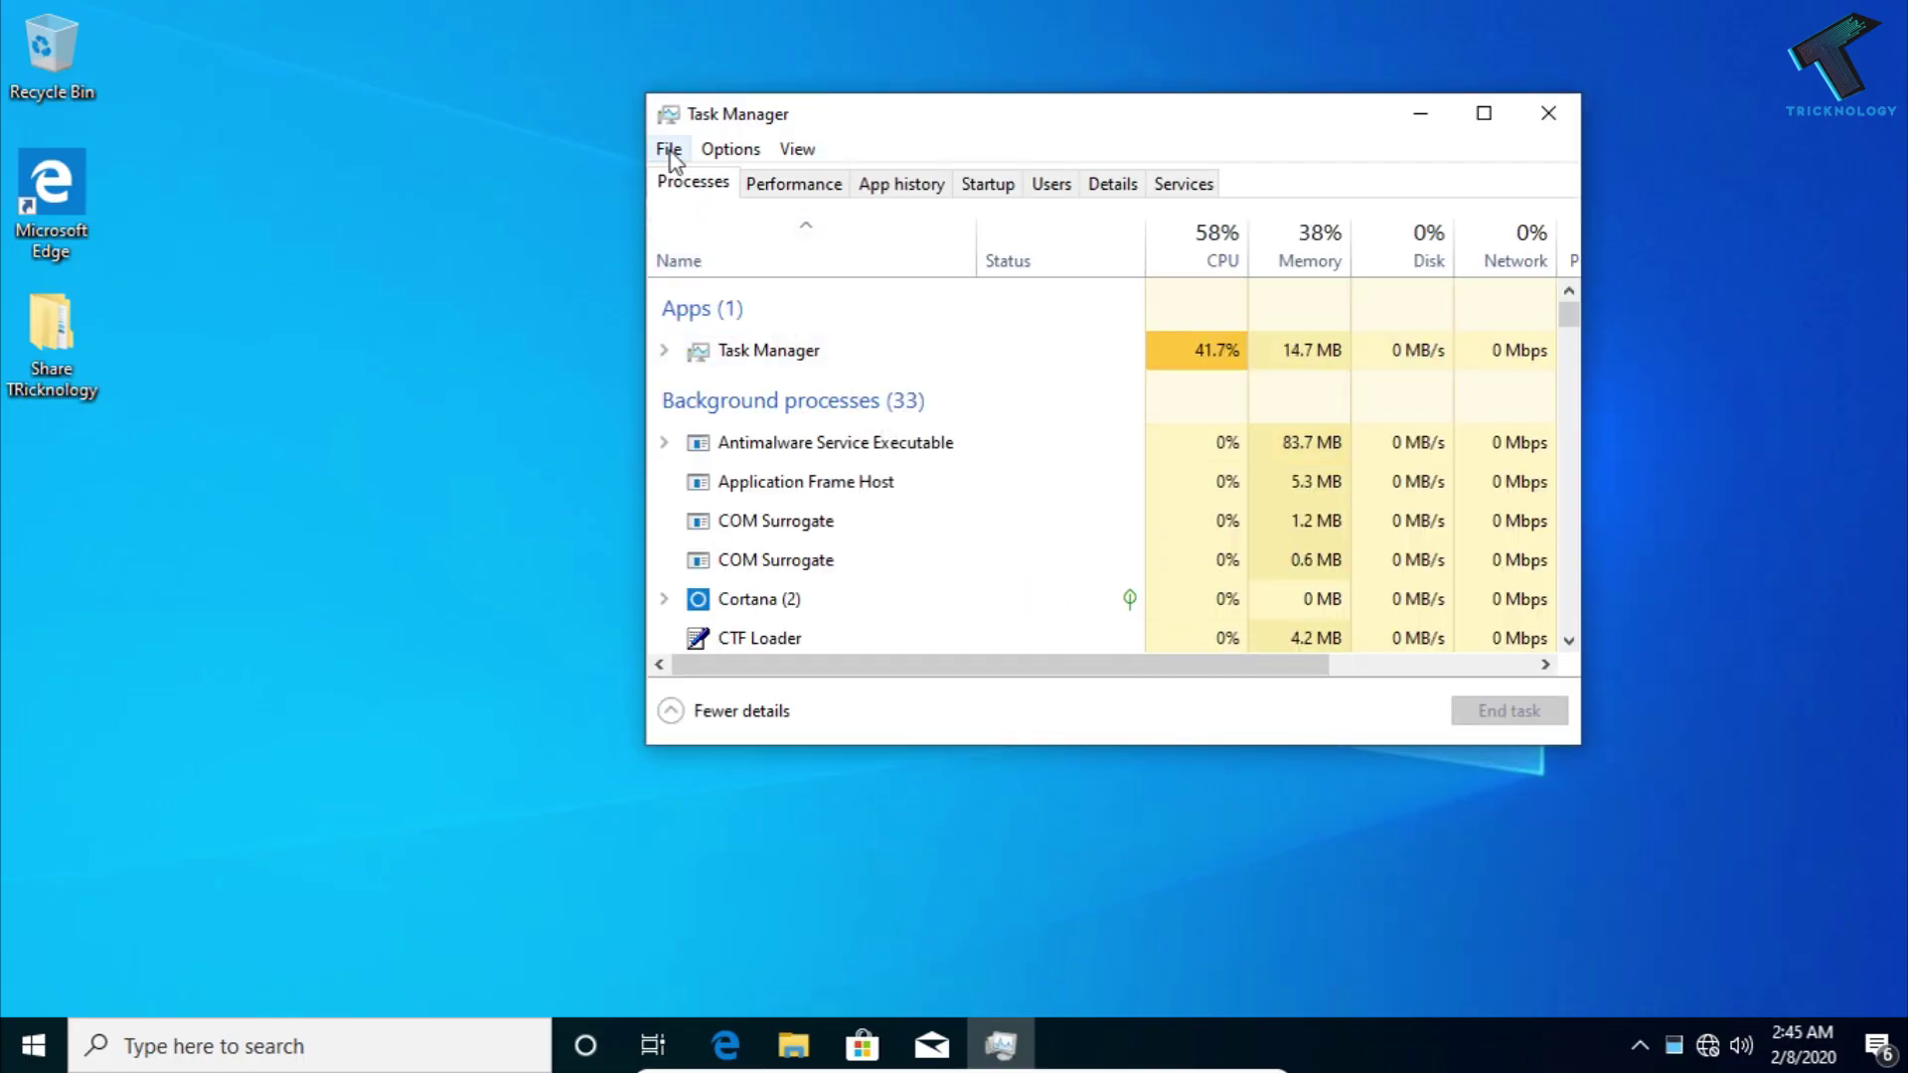
- Run 'regedit' as a new task from Task Manager's File menu
left_click(670, 150)
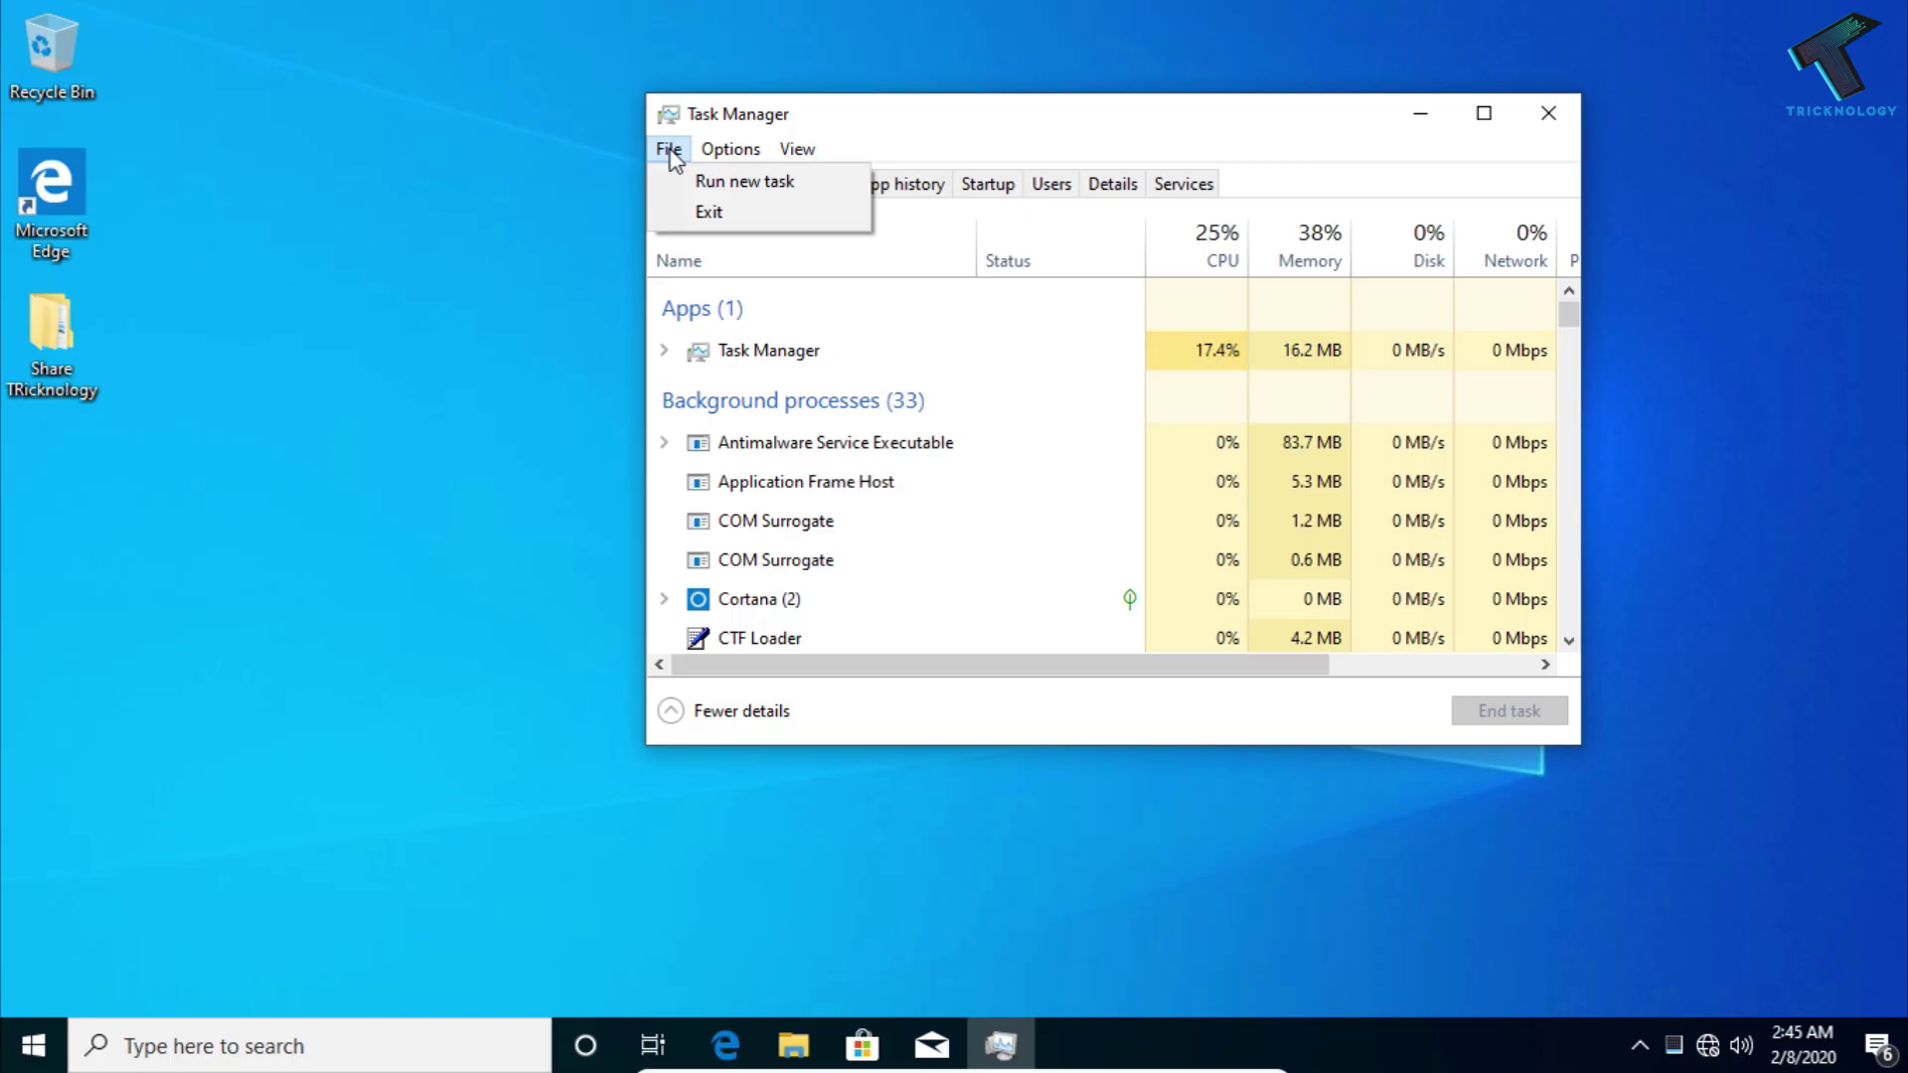
left_click(746, 182)
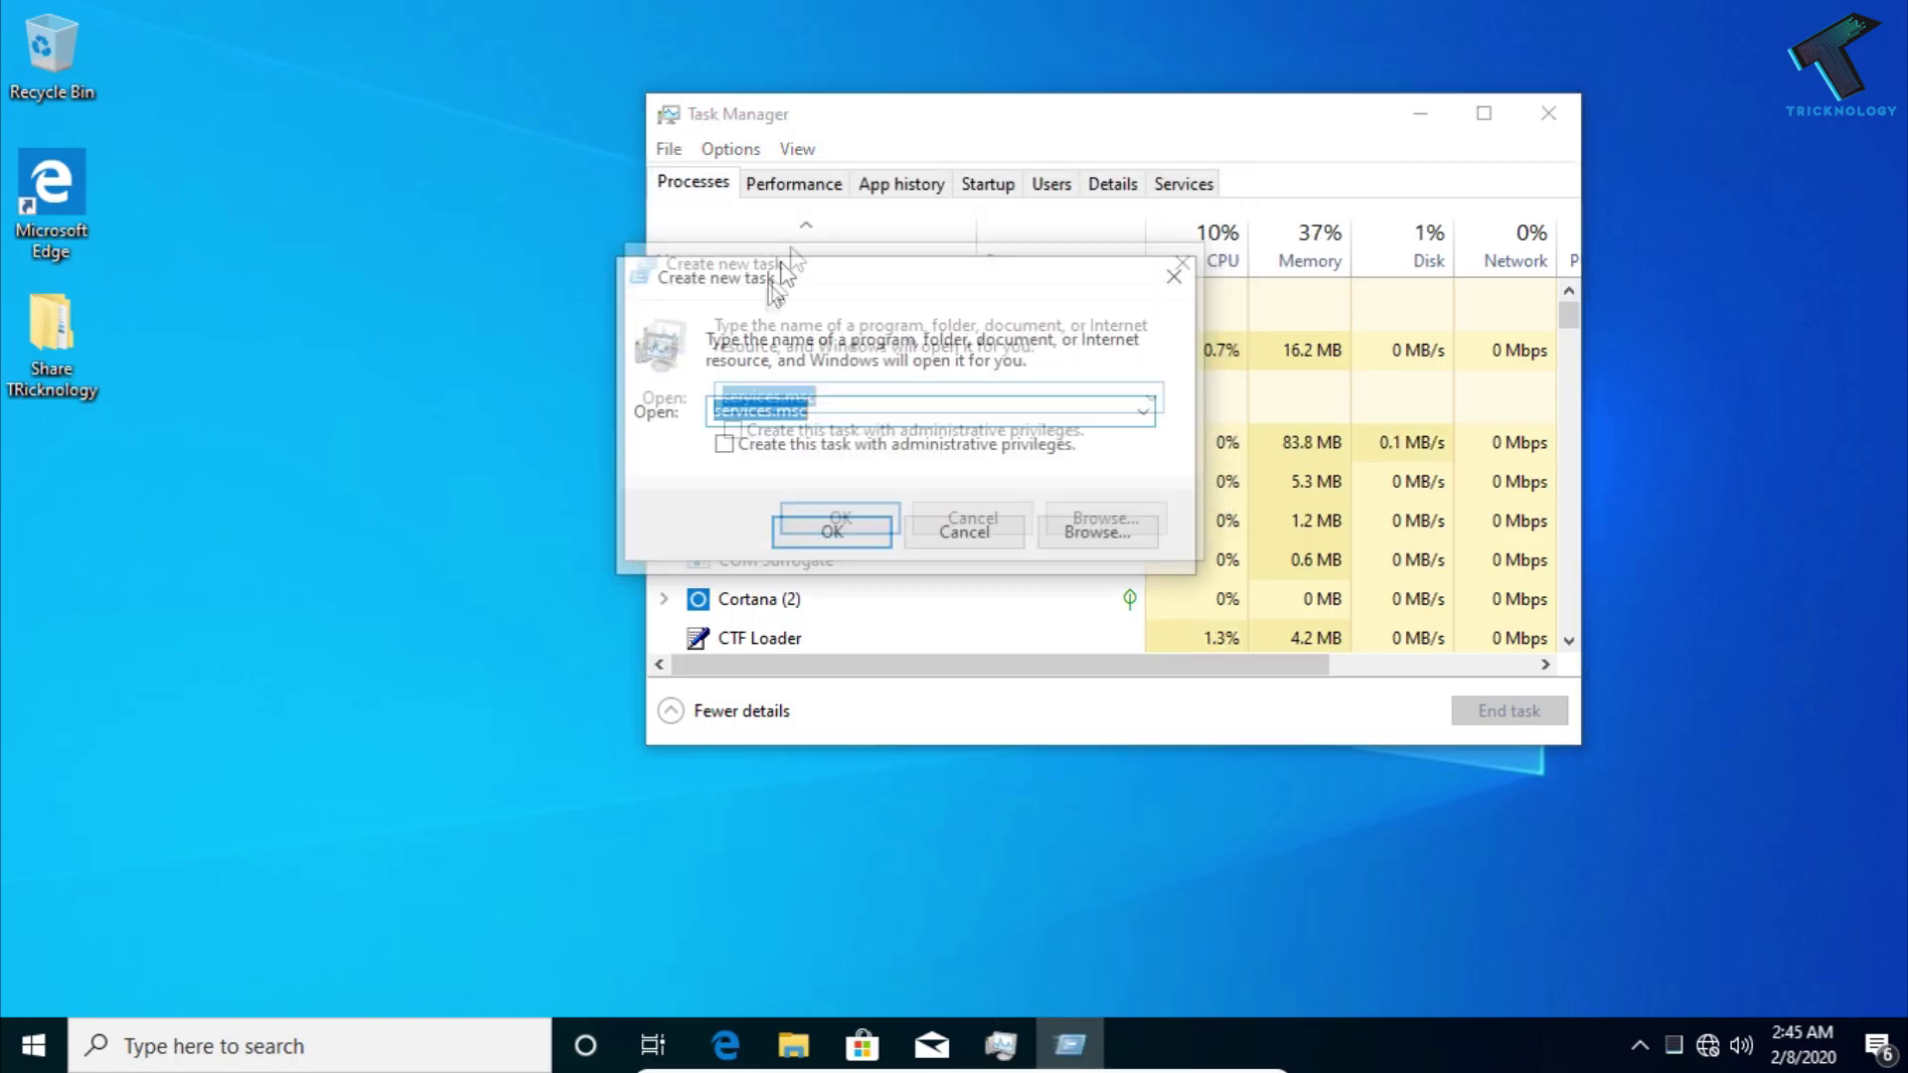
left_click_drag(817, 176, 705, 447)
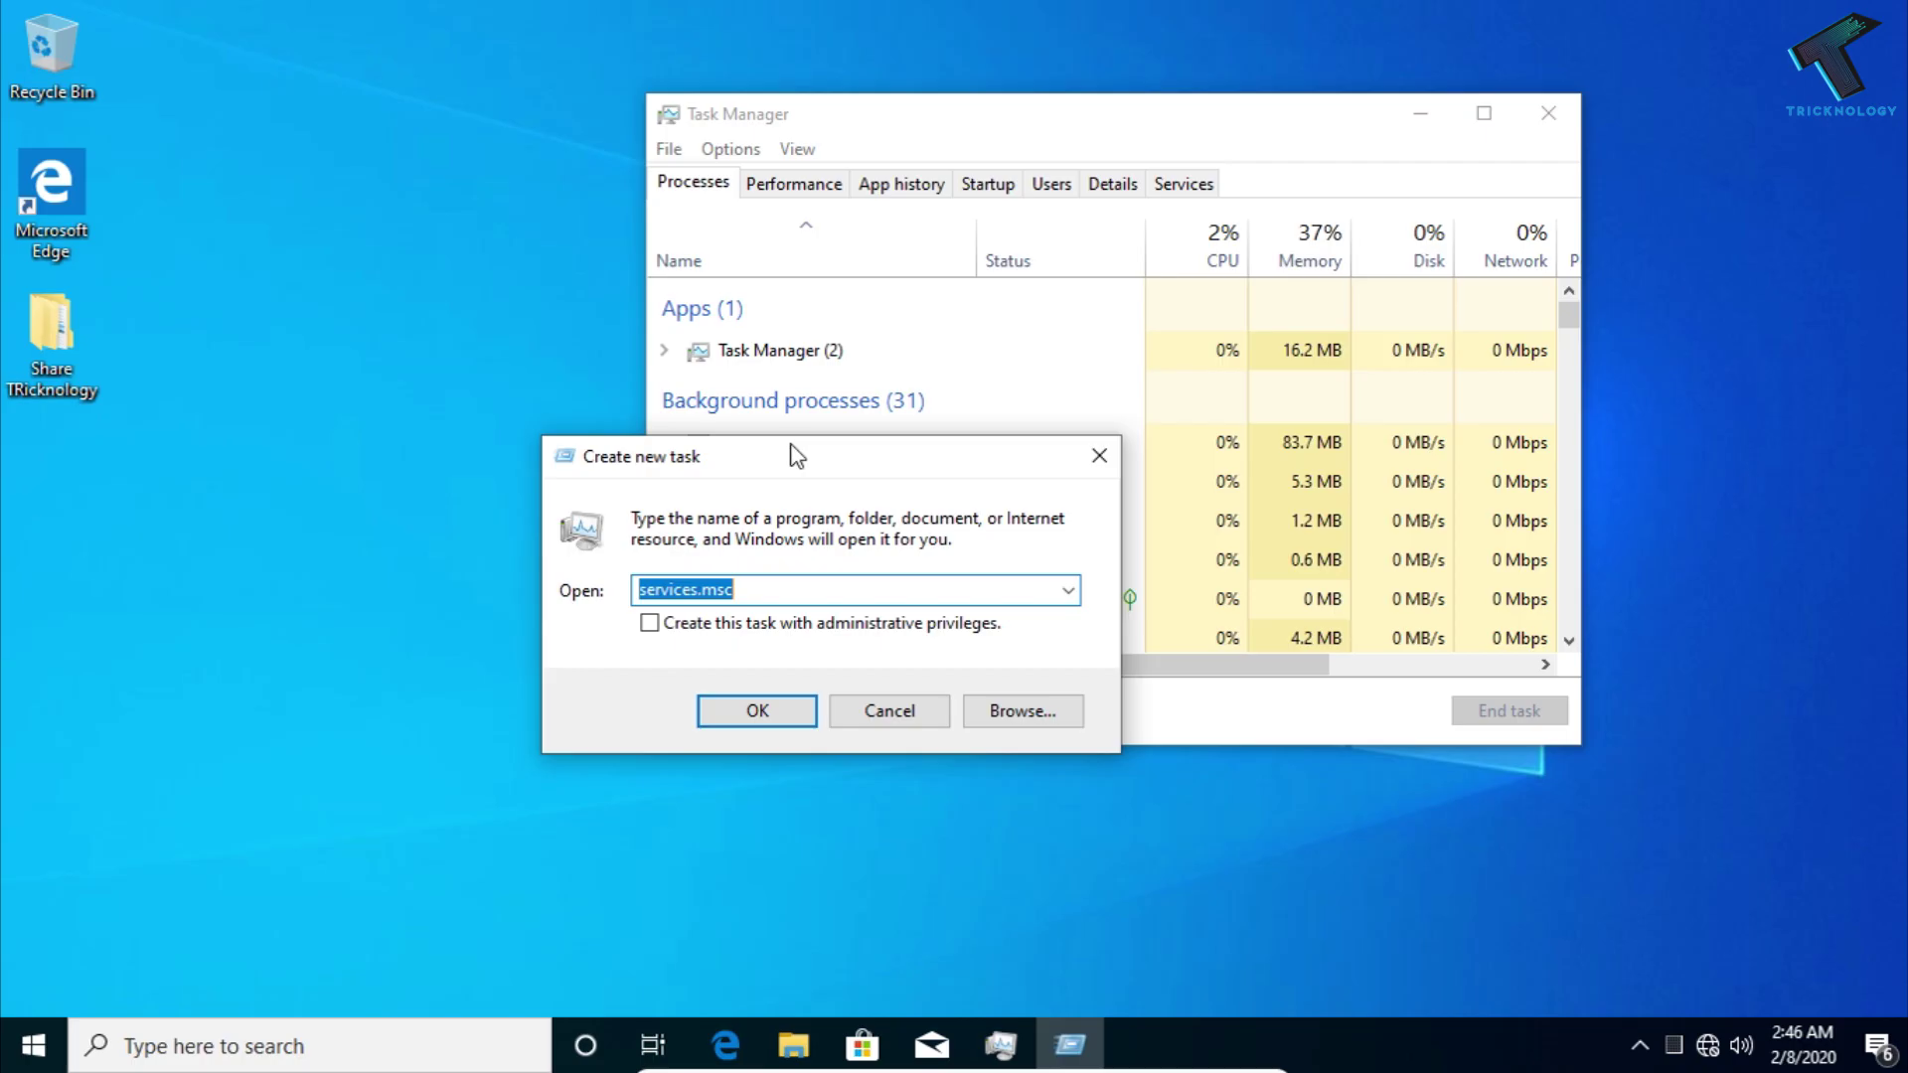
key("super+r")
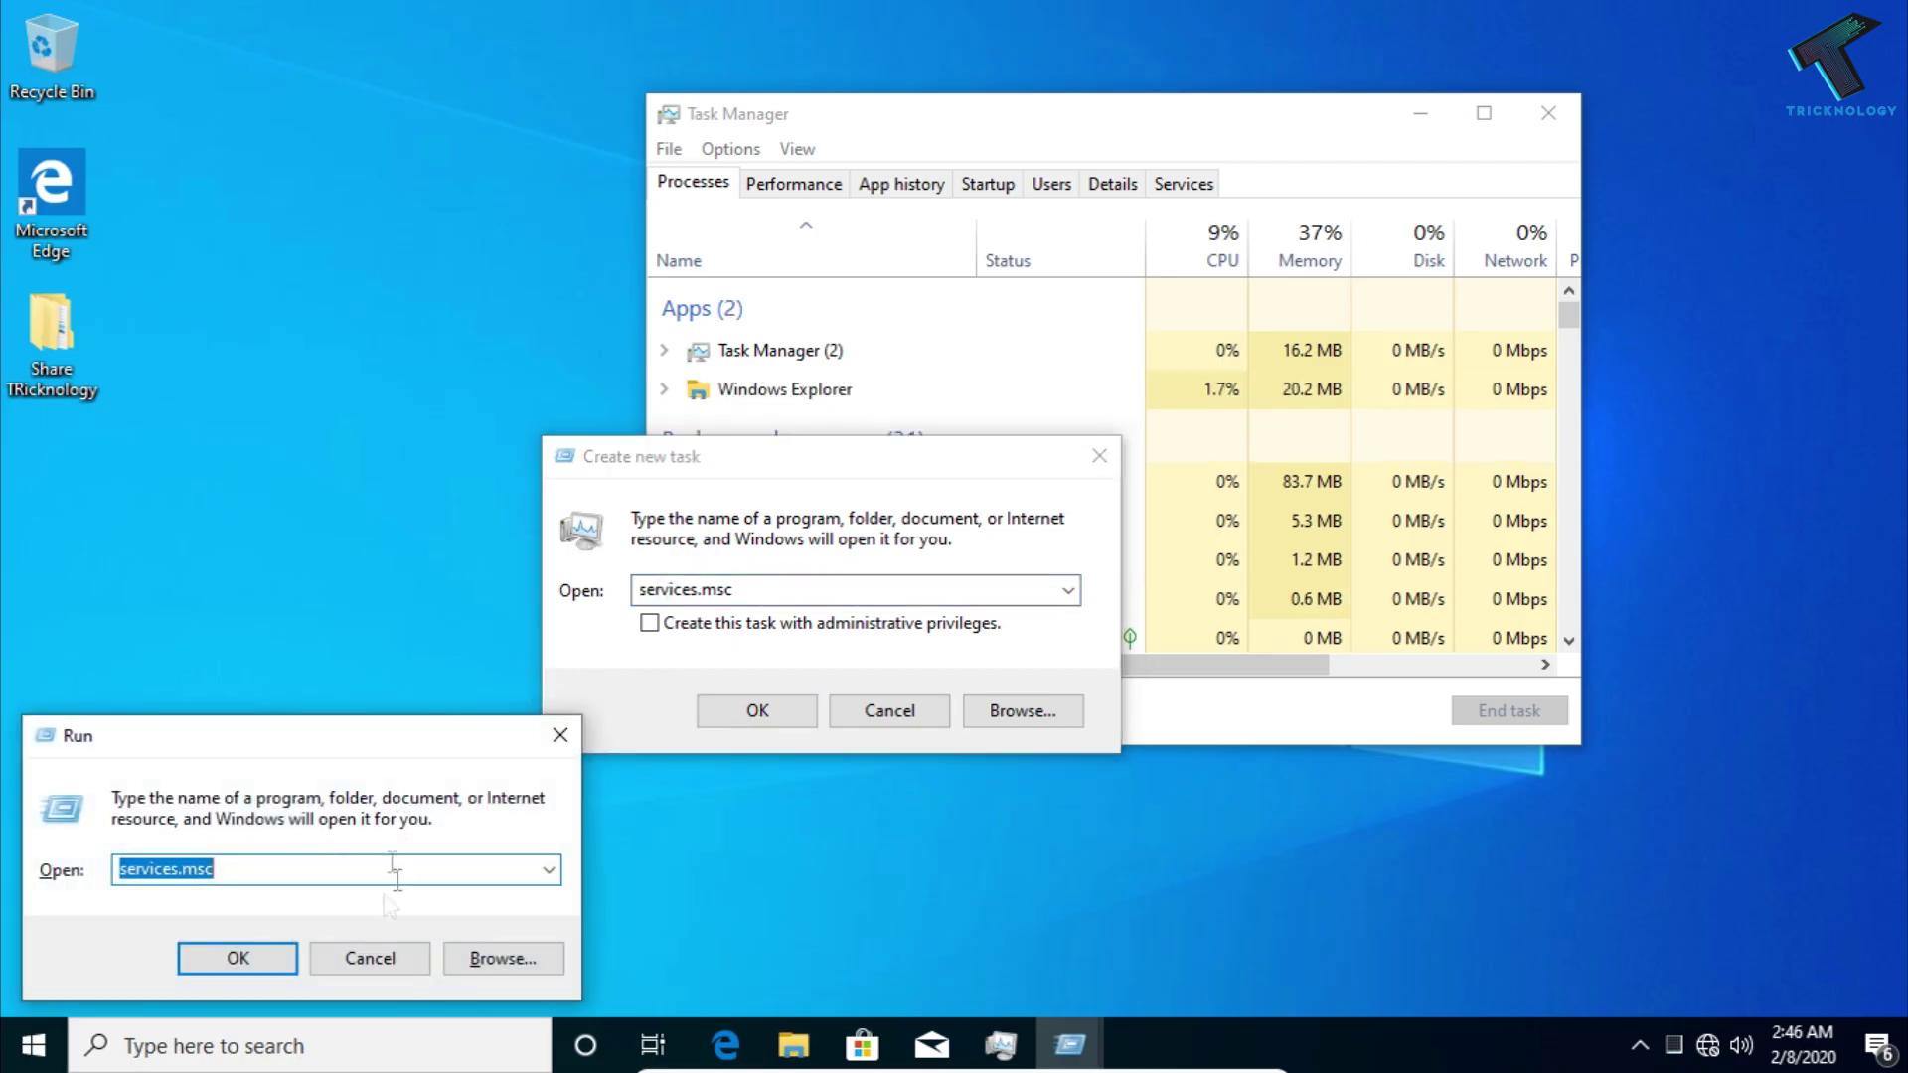
left_click_drag(234, 737, 241, 591)
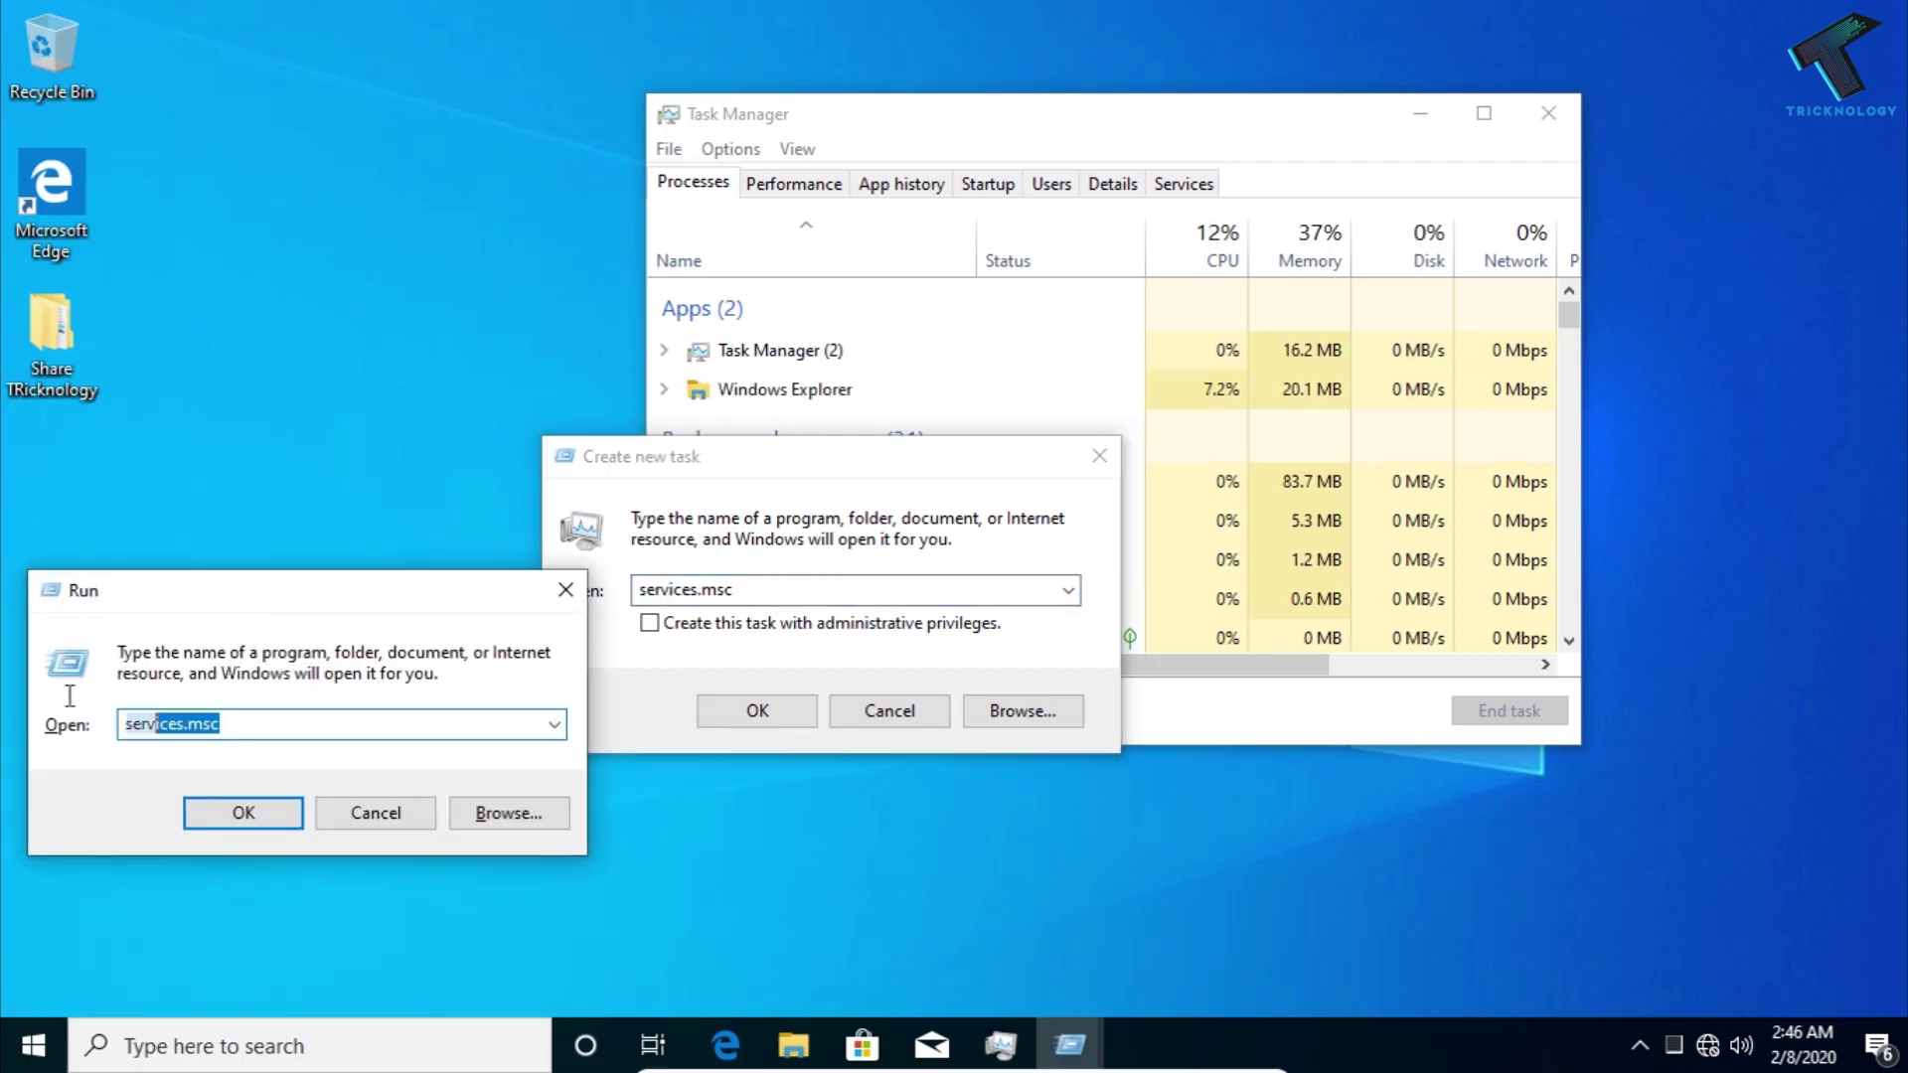
left_click(566, 588)
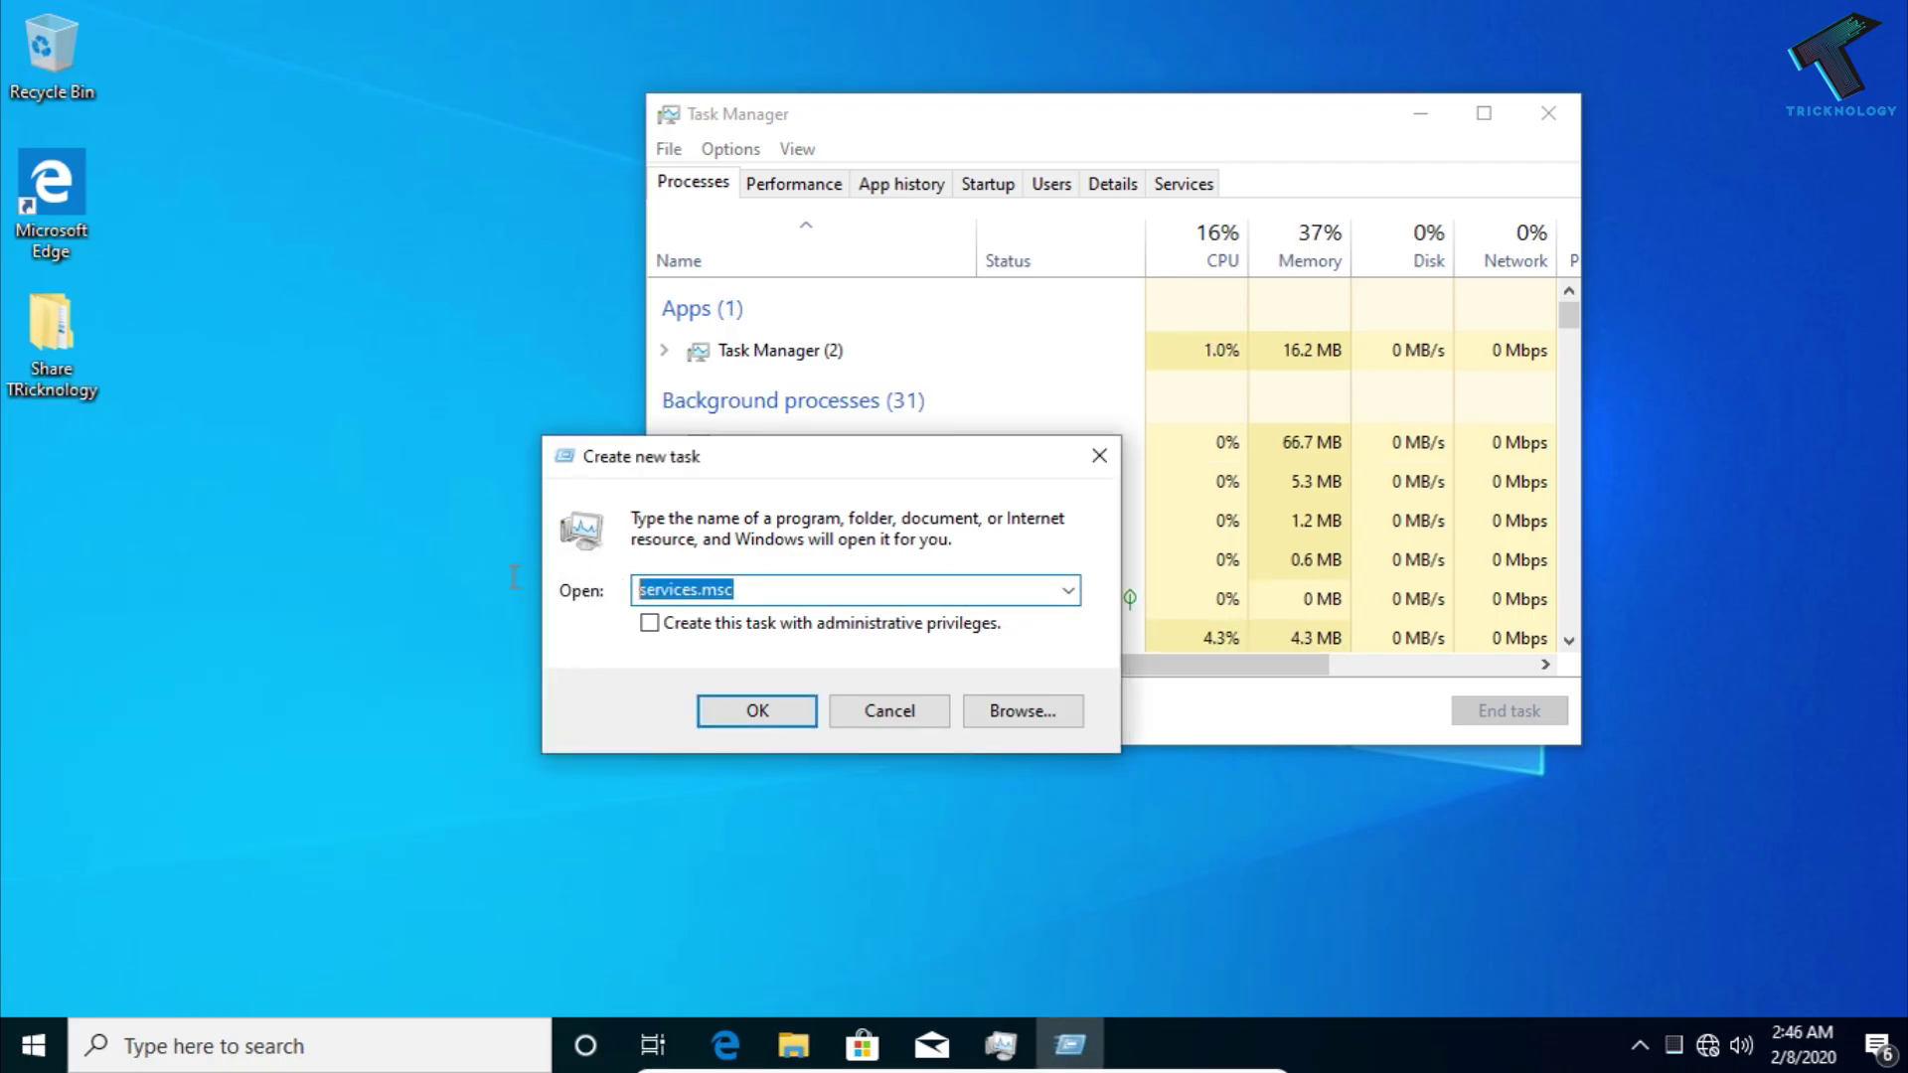
type("regedit")
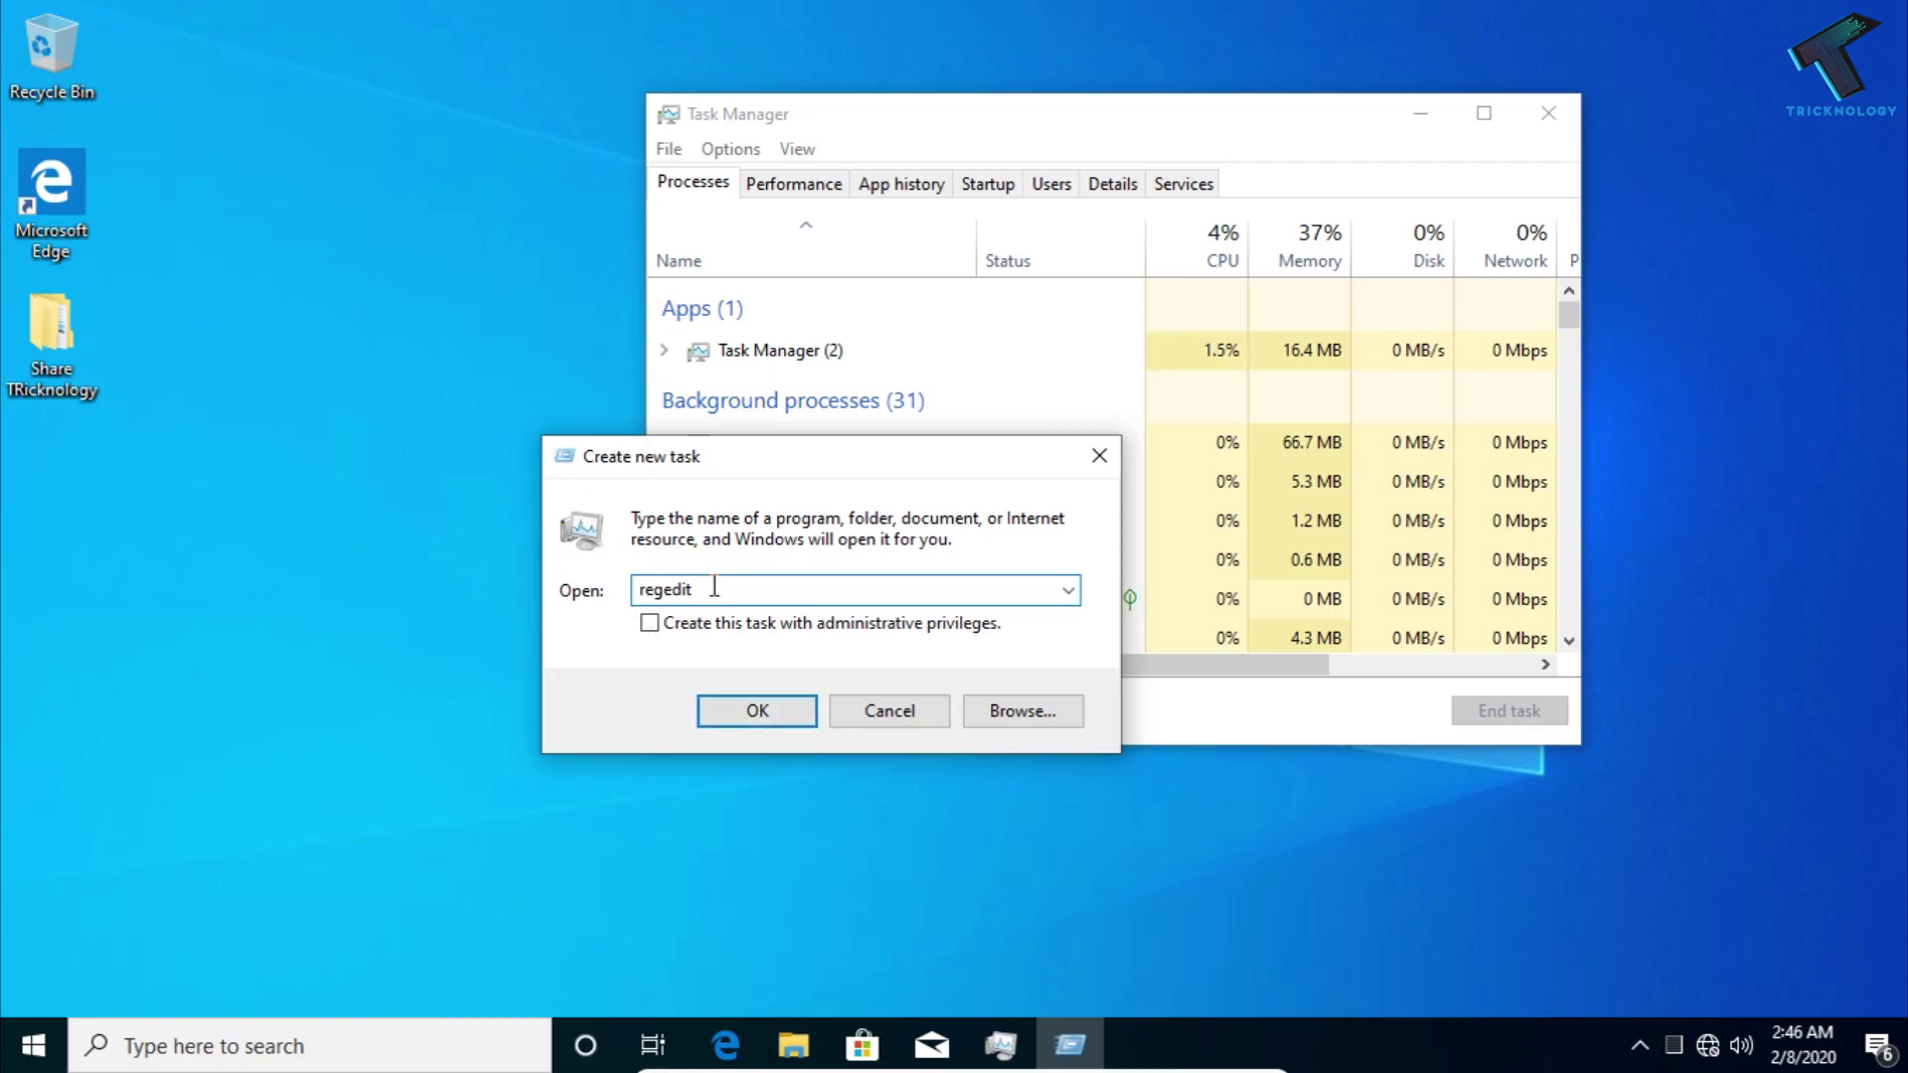
left_click_drag(713, 589, 512, 595)
left_click(758, 723)
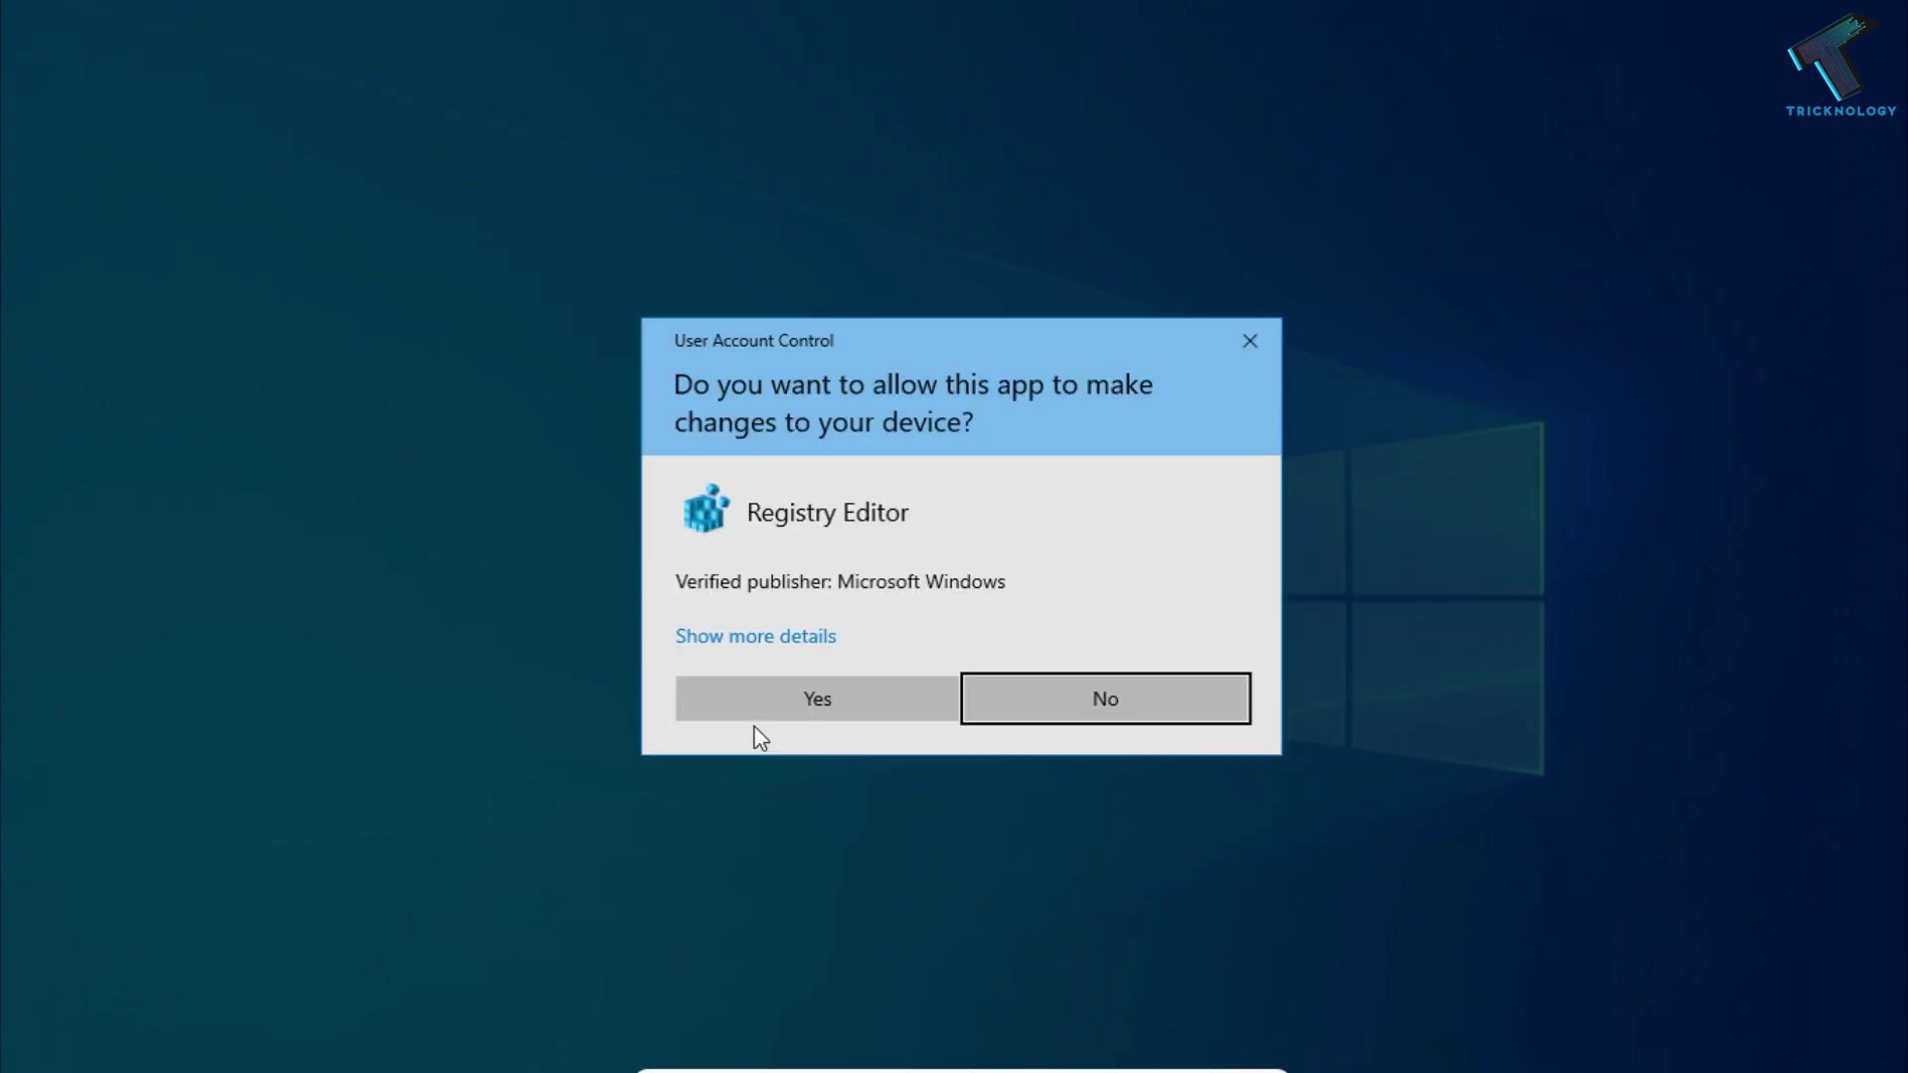
- Approve the User Account Control prompt and move the Registry Editor window into place
left_click(758, 709)
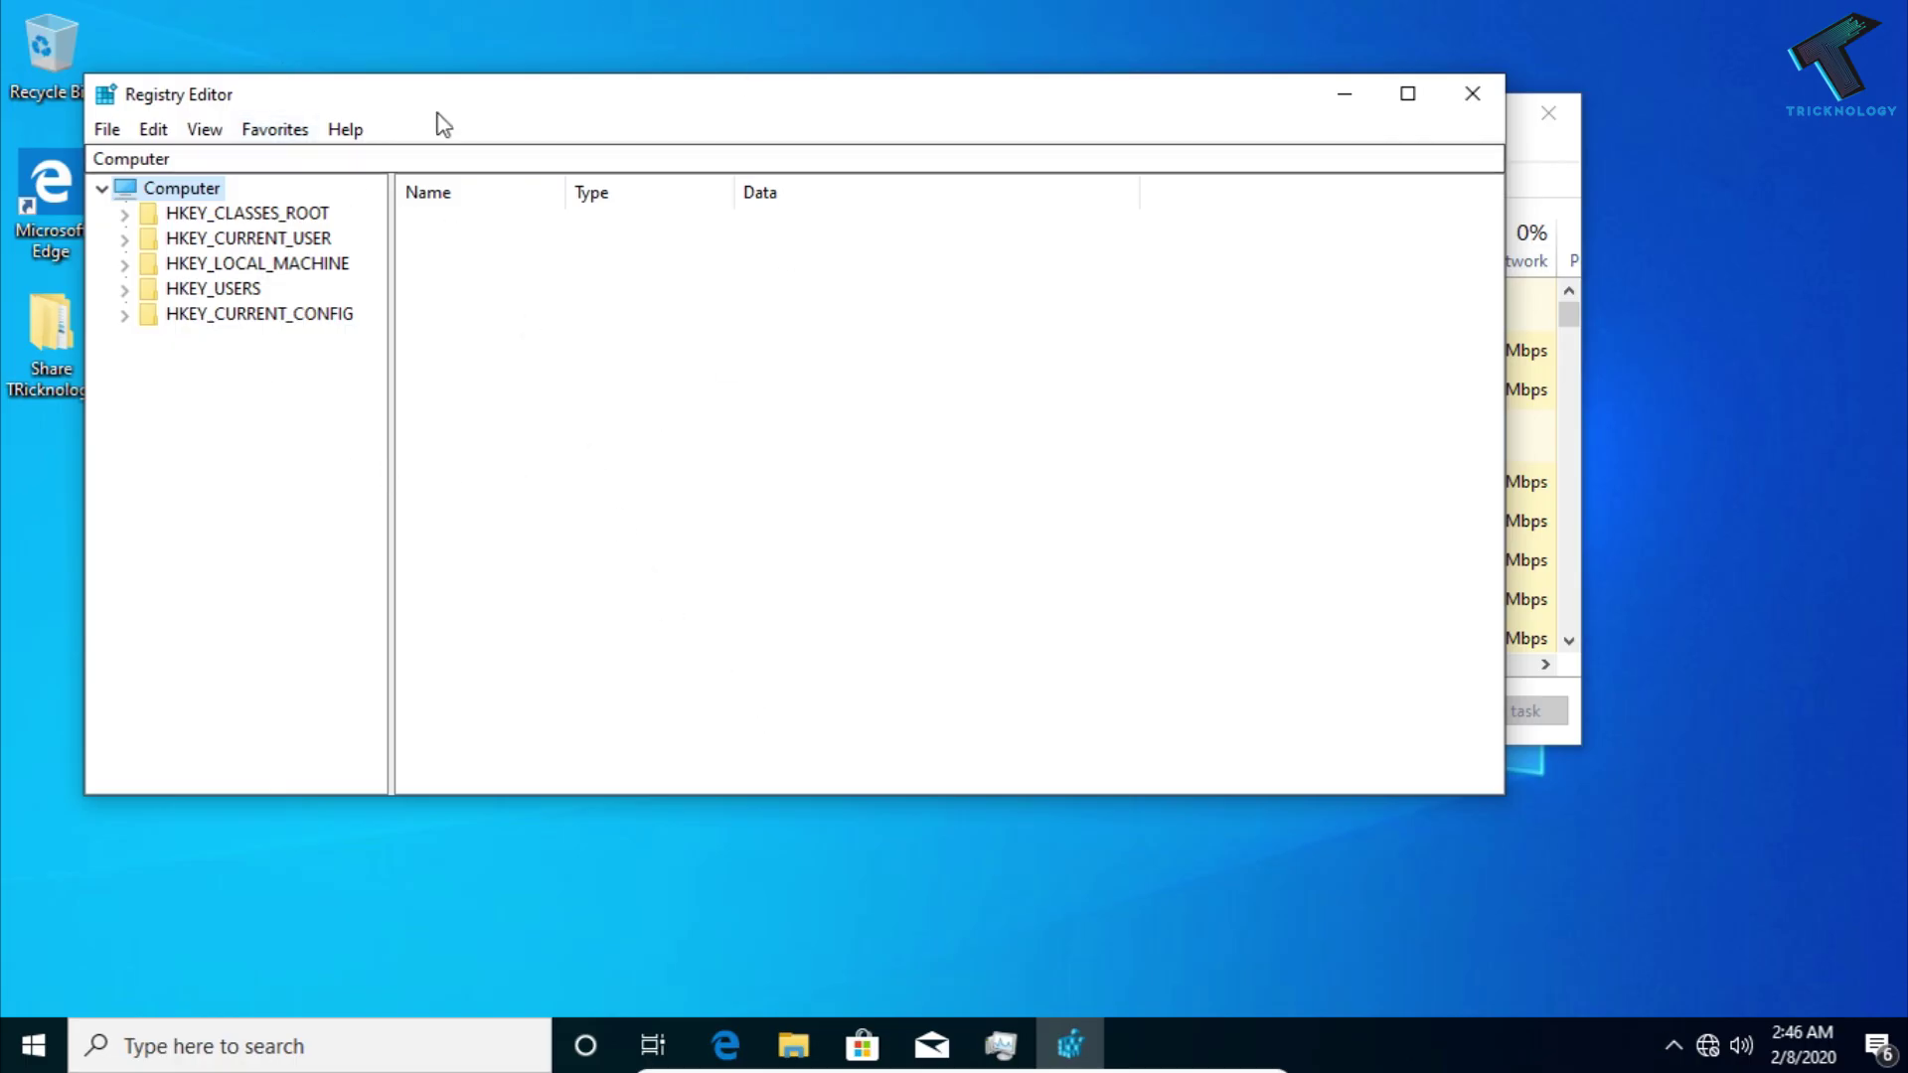
left_click_drag(434, 120, 651, 201)
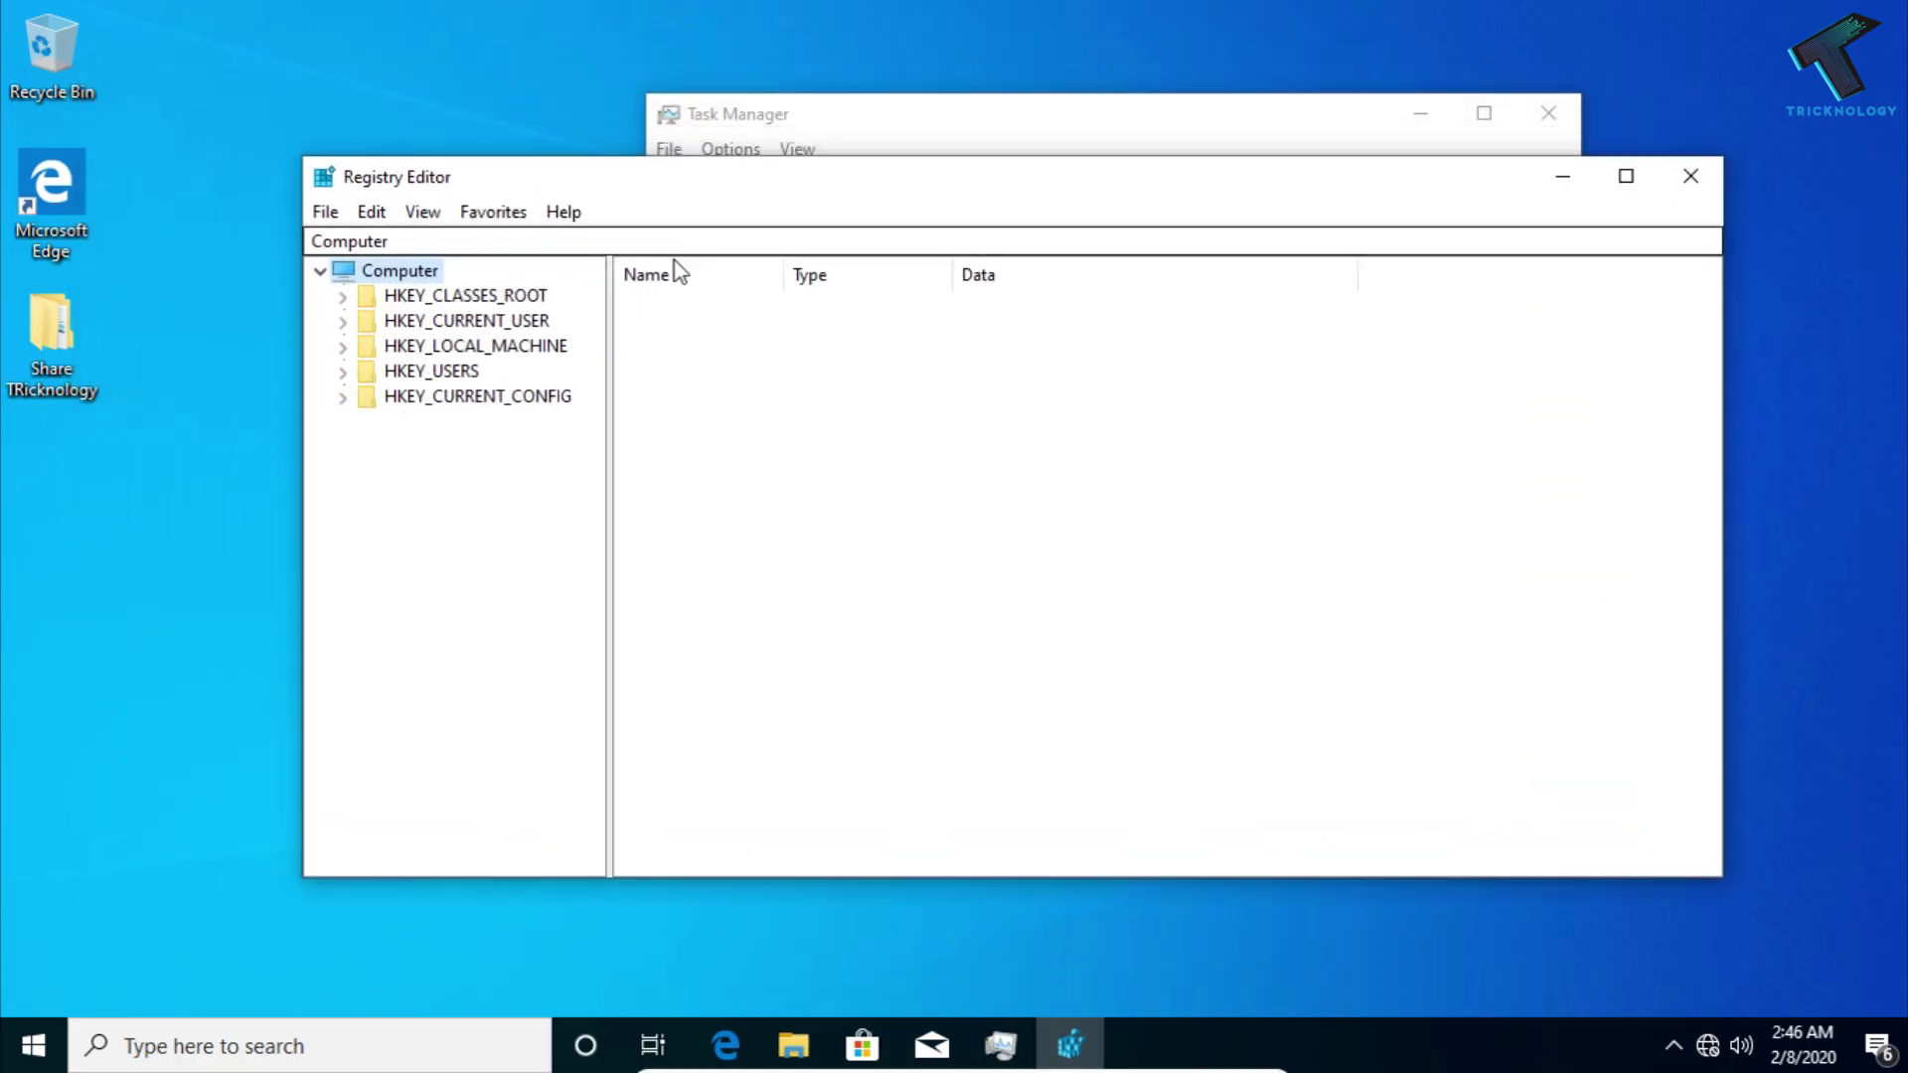
- Expand Software, Microsoft, Windows and CurrentVersion under HKEY_CURRENT_USER, then select Search
left_click(343, 322)
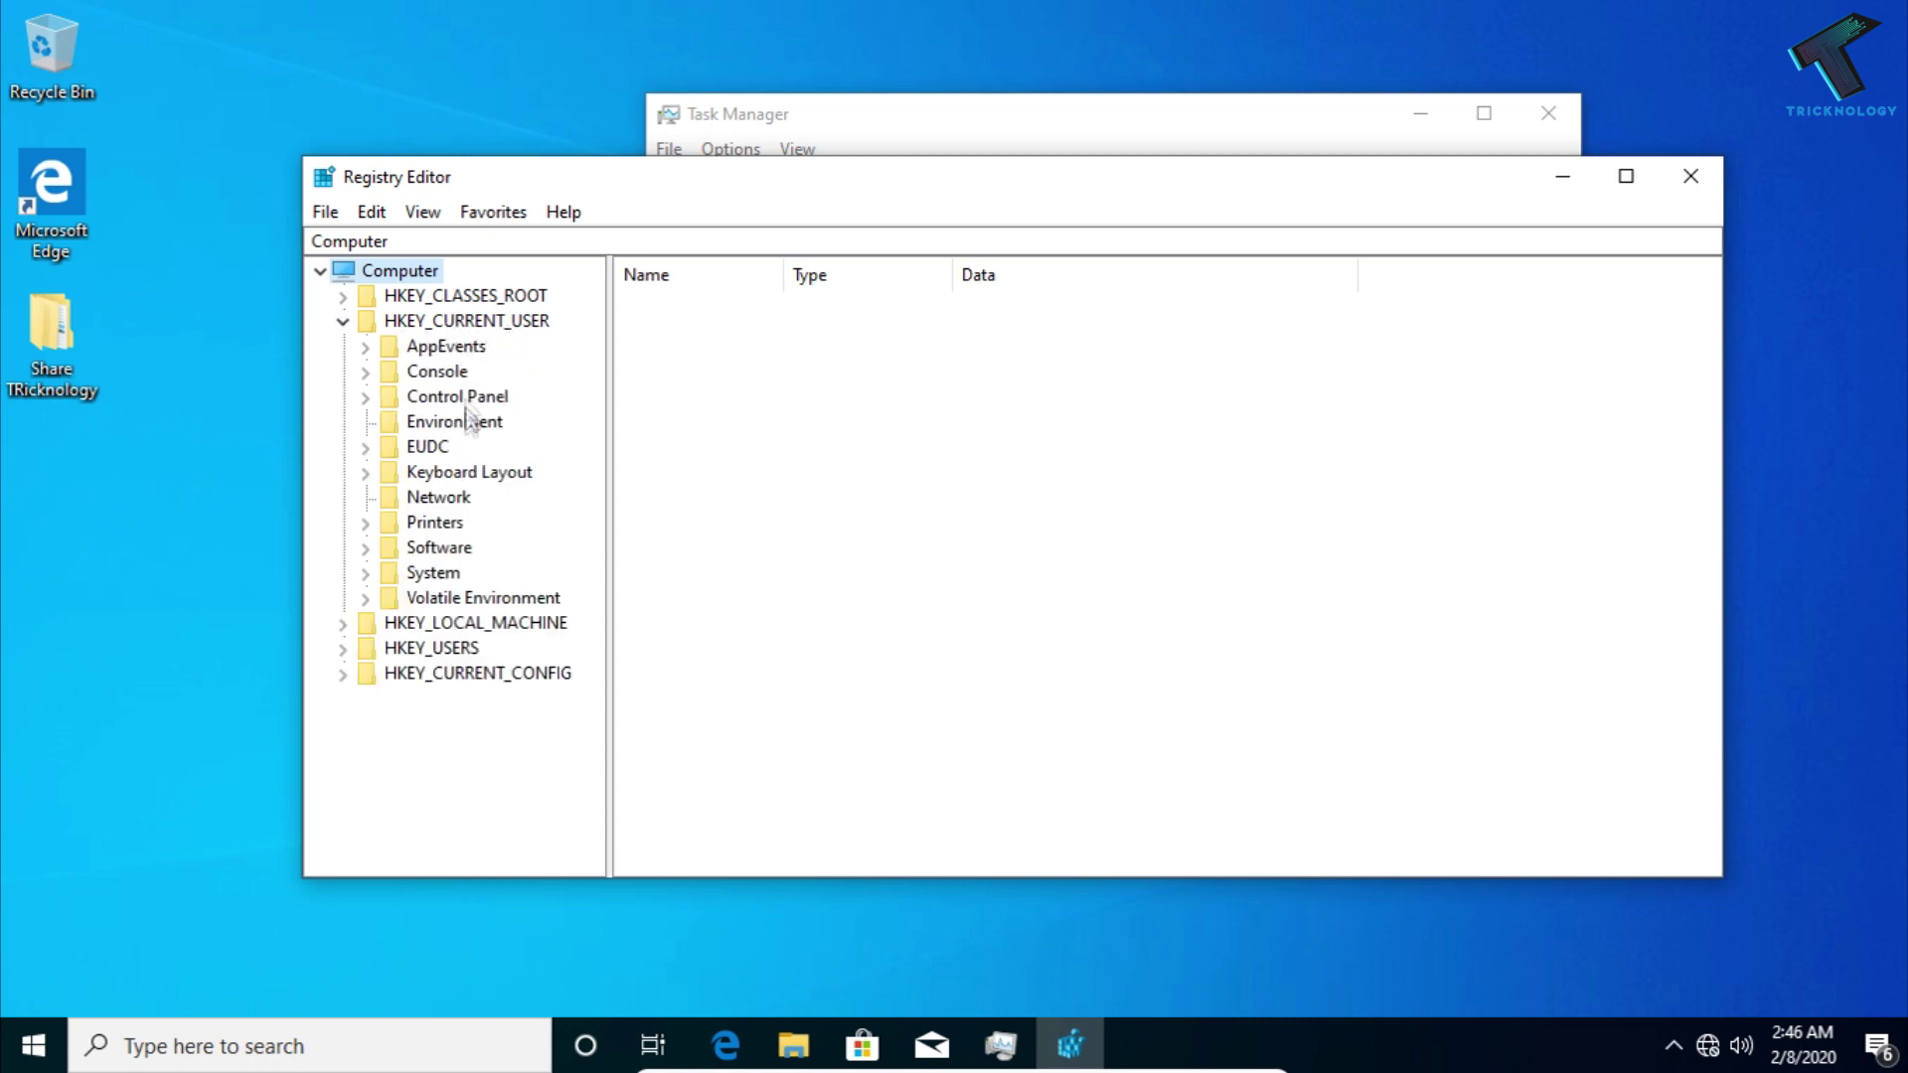
left_click(366, 548)
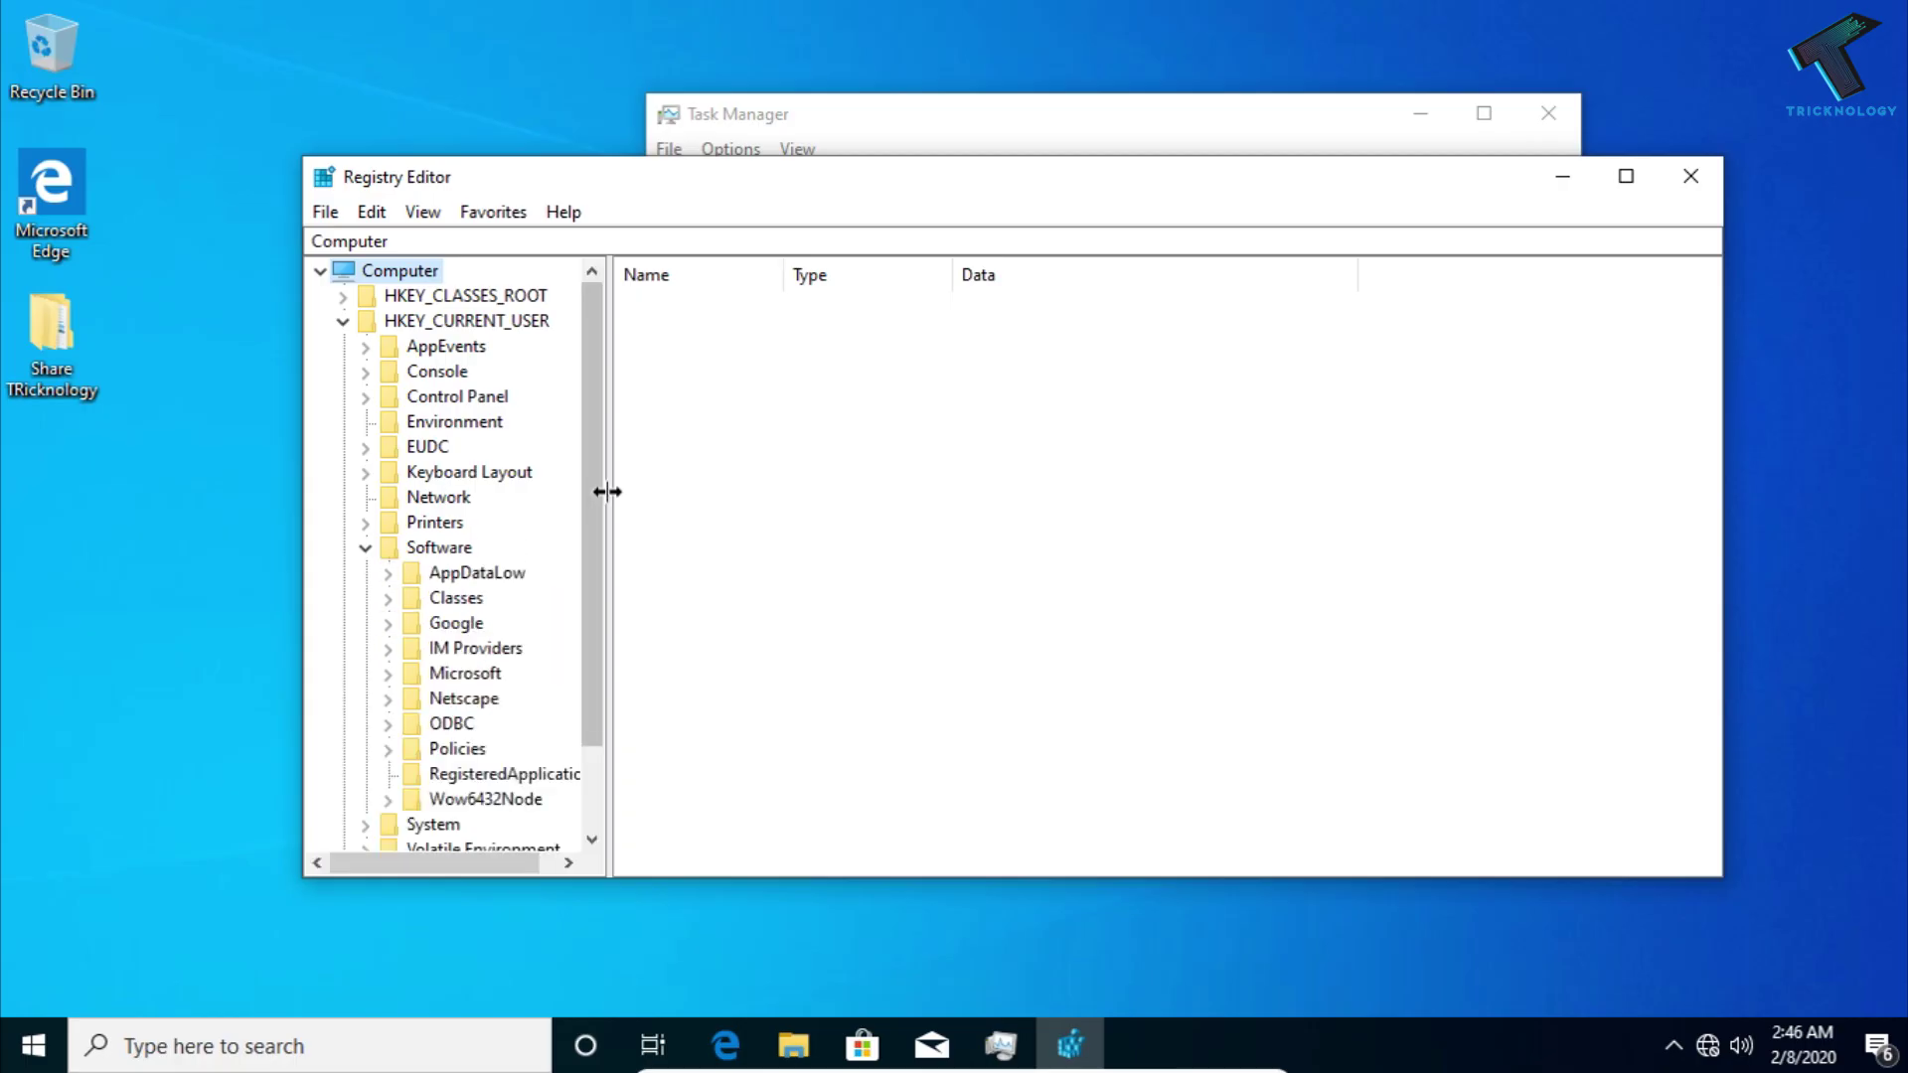
left_click_drag(593, 494, 594, 578)
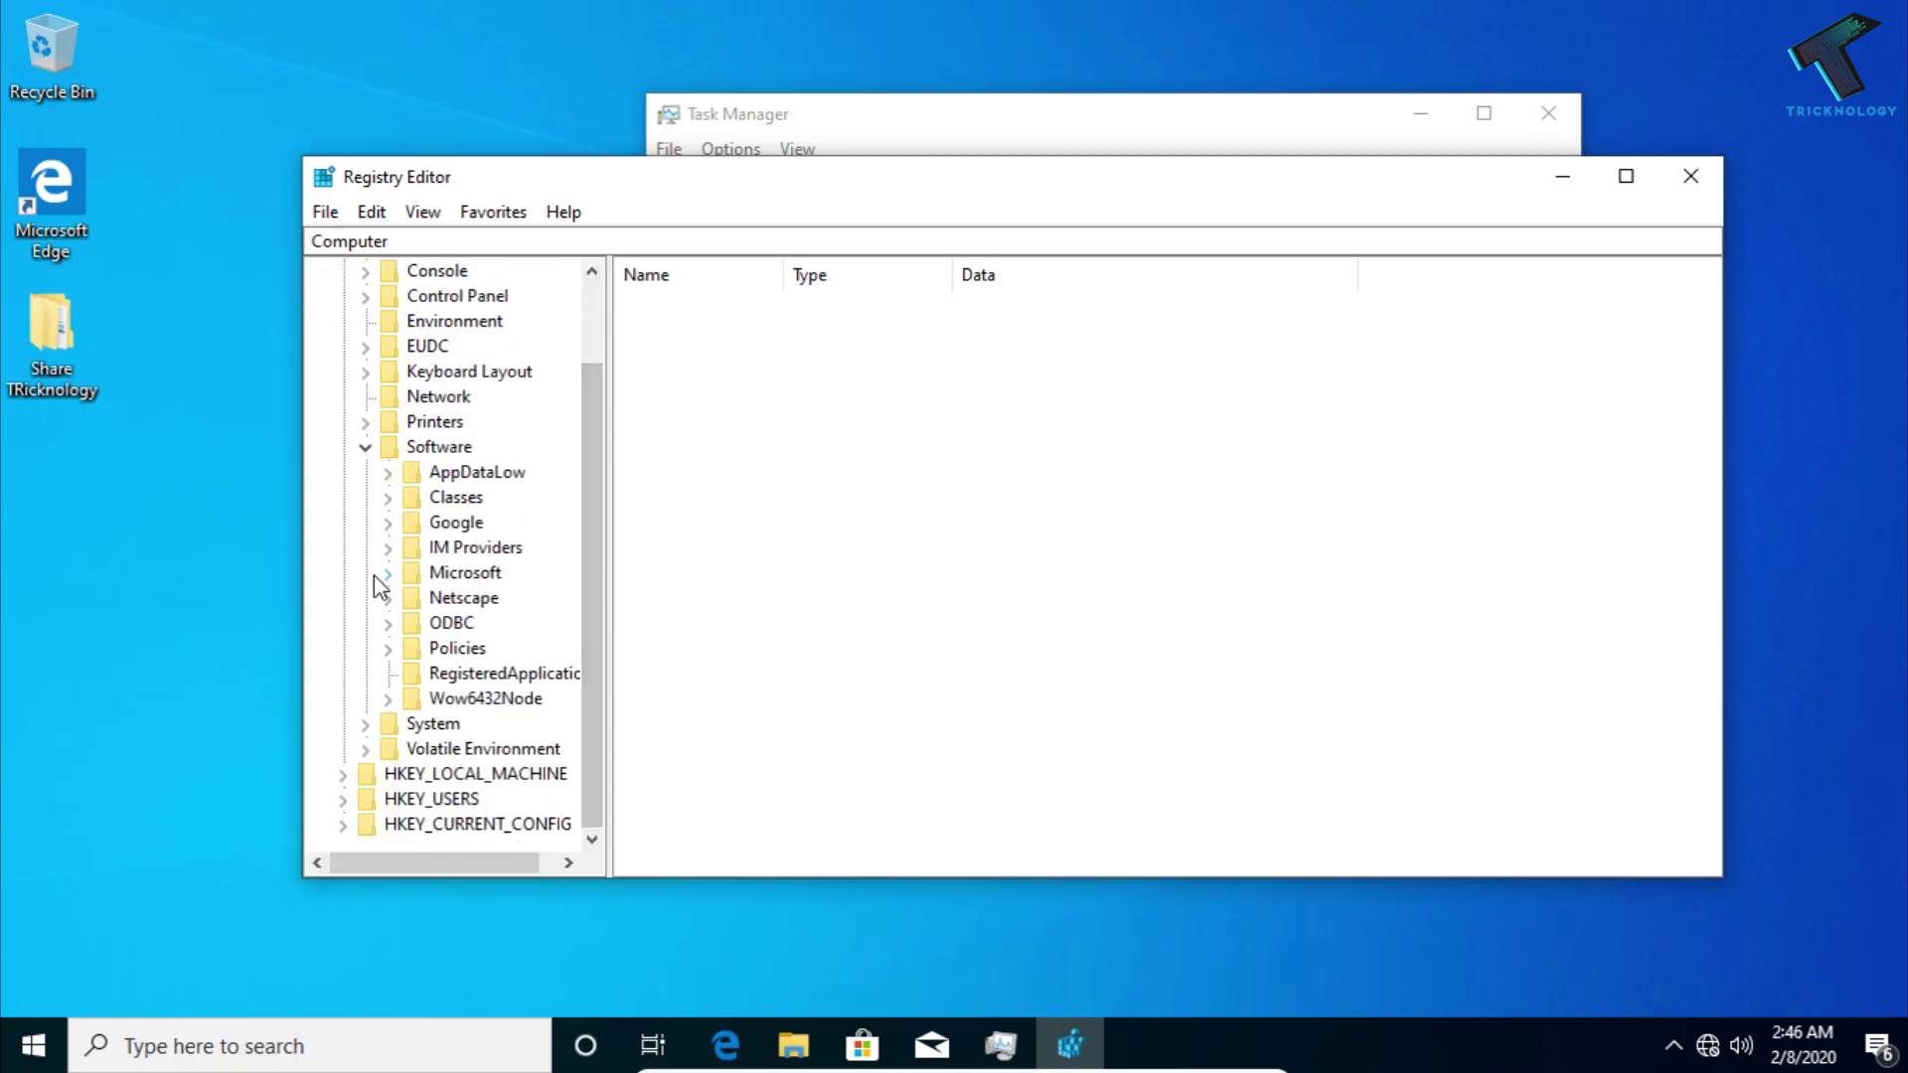
left_click(389, 573)
left_click(388, 270)
left_click(390, 573)
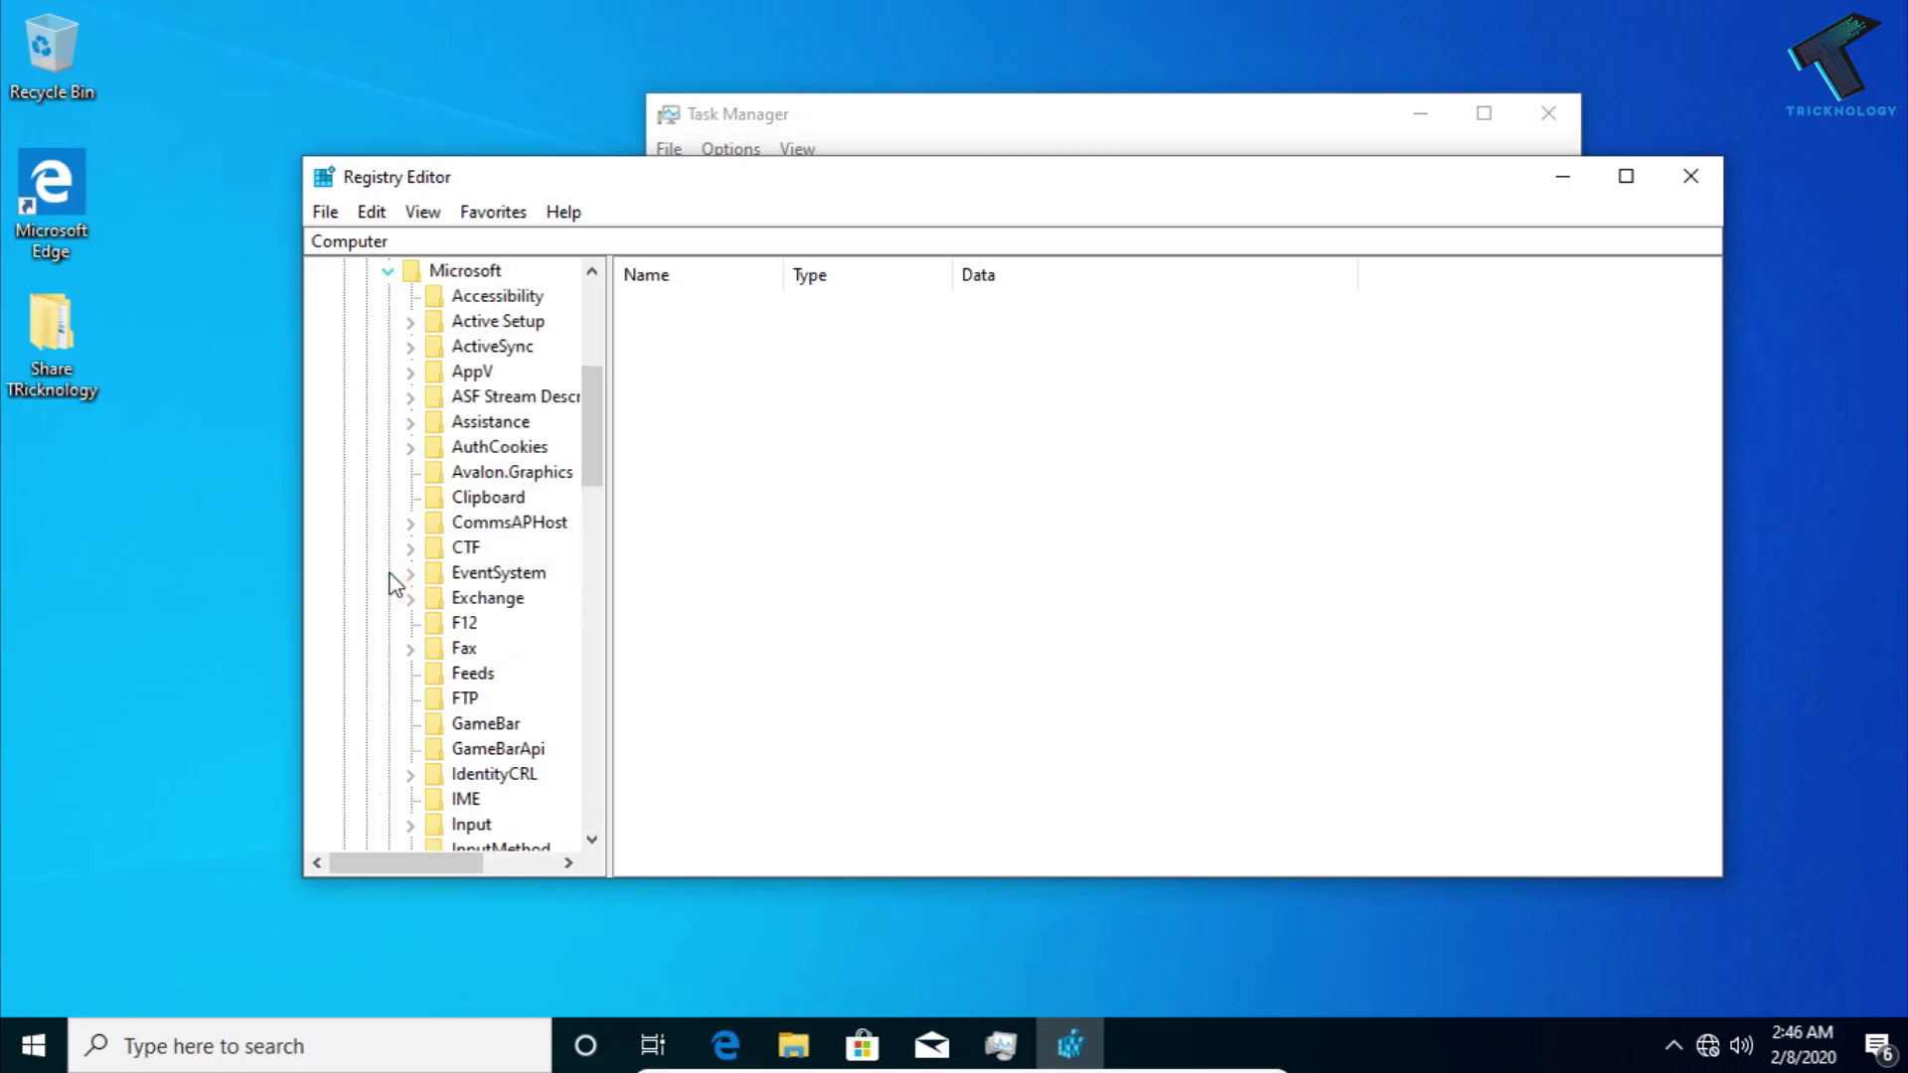
left_click(465, 269)
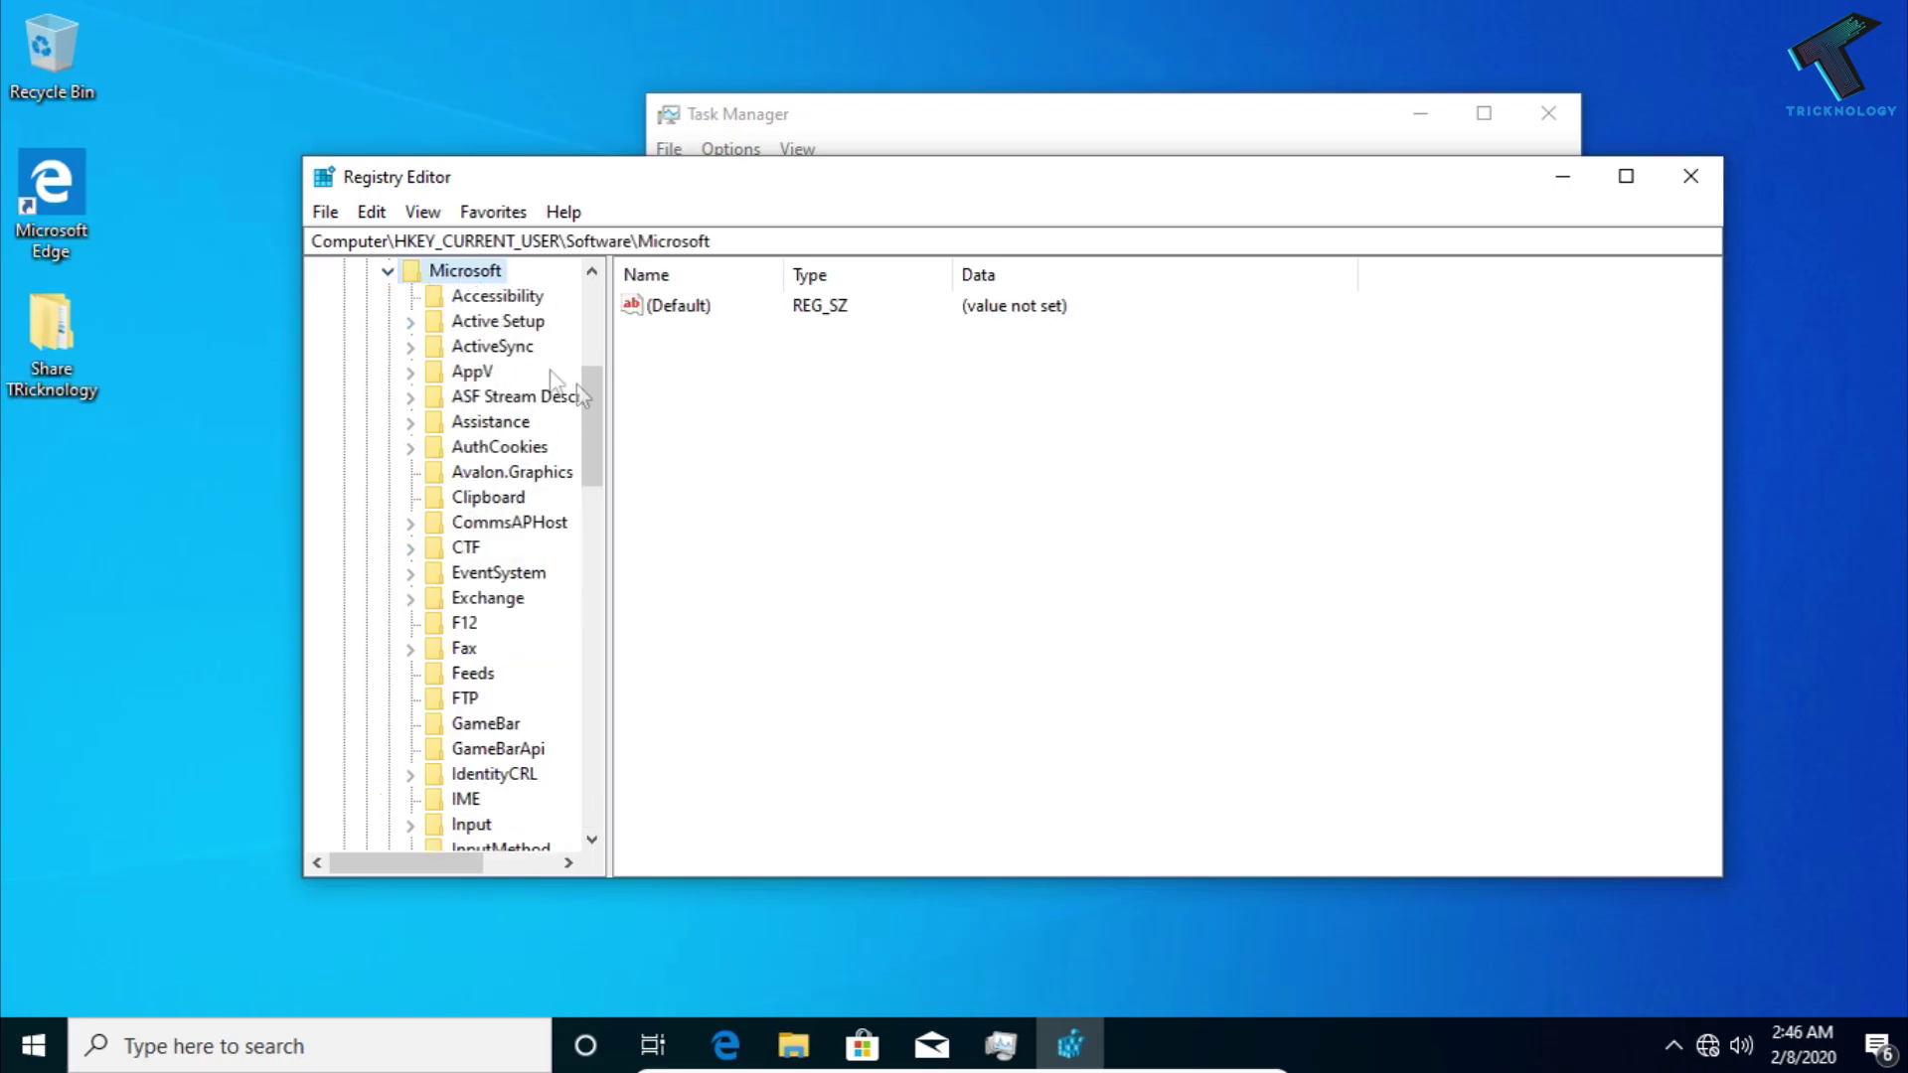
left_click_drag(584, 414, 589, 736)
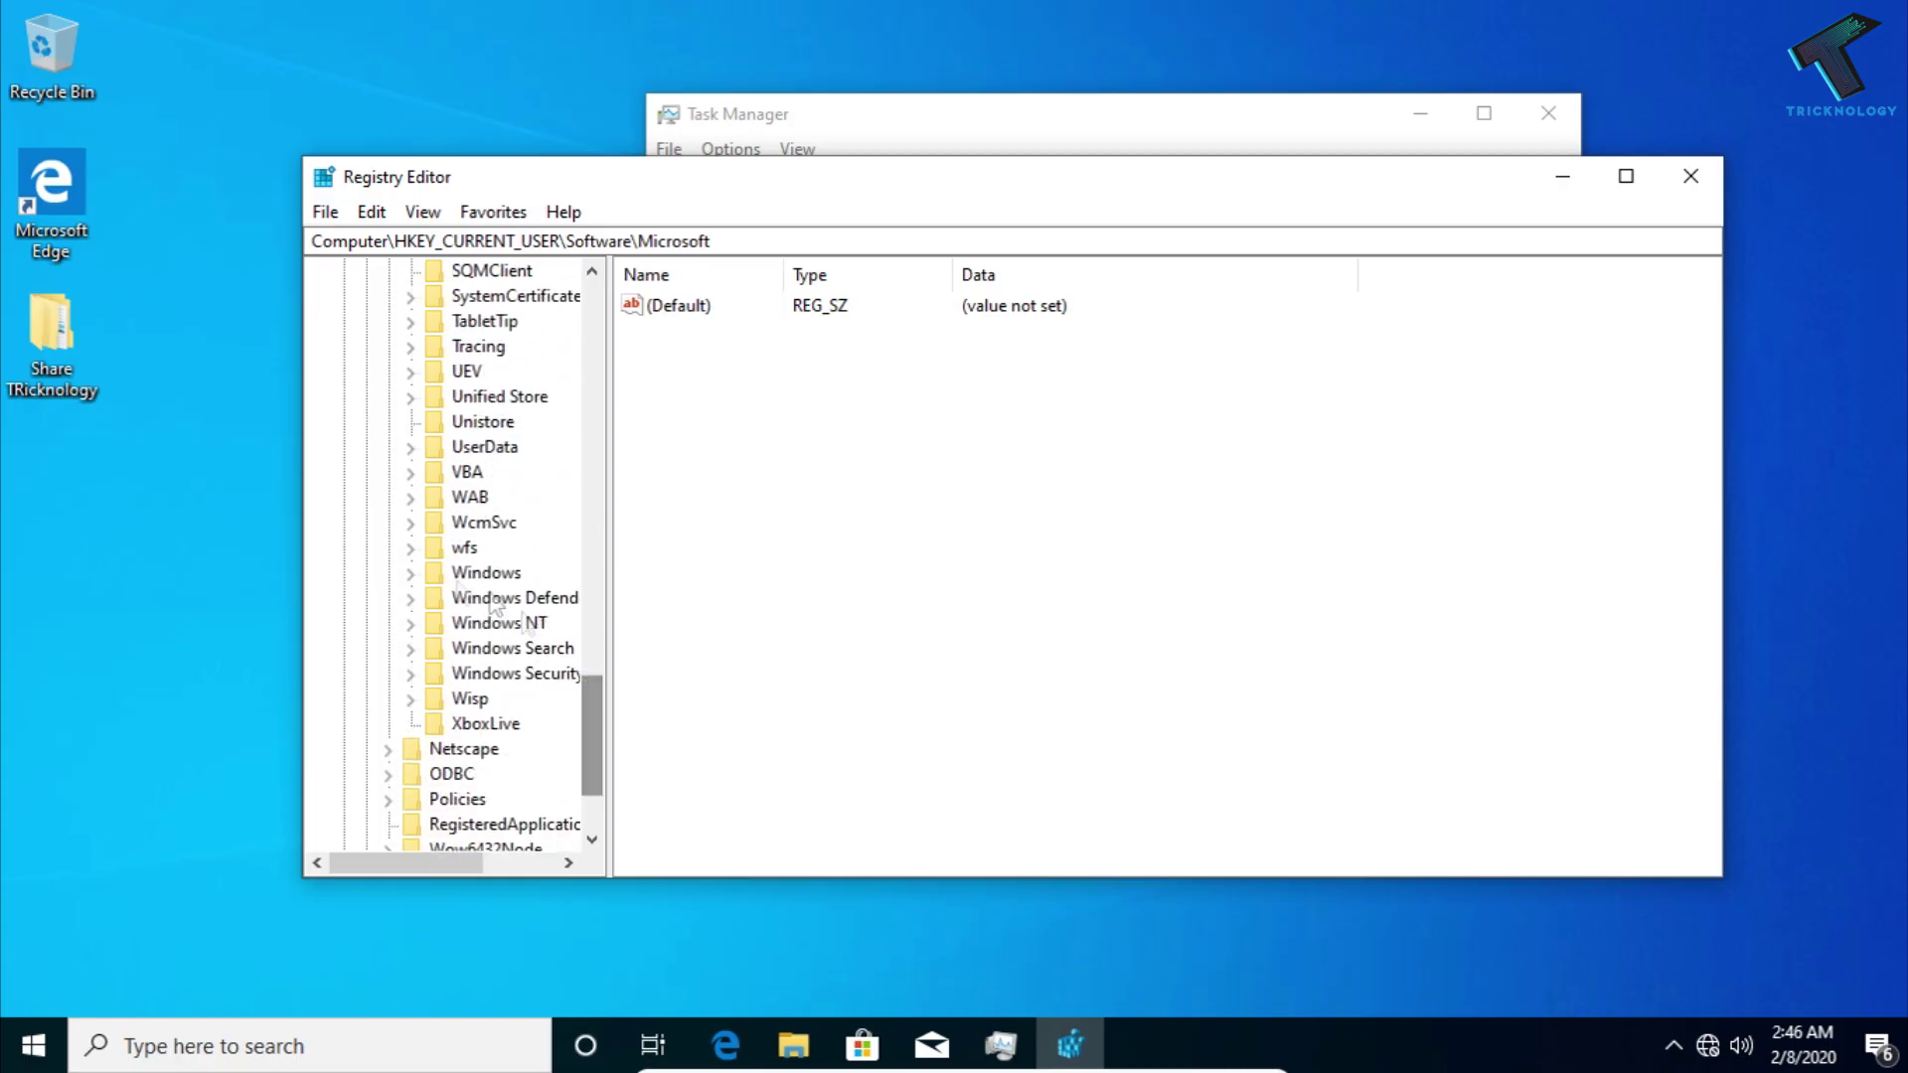
left_click(413, 576)
left_click_drag(610, 633, 787, 632)
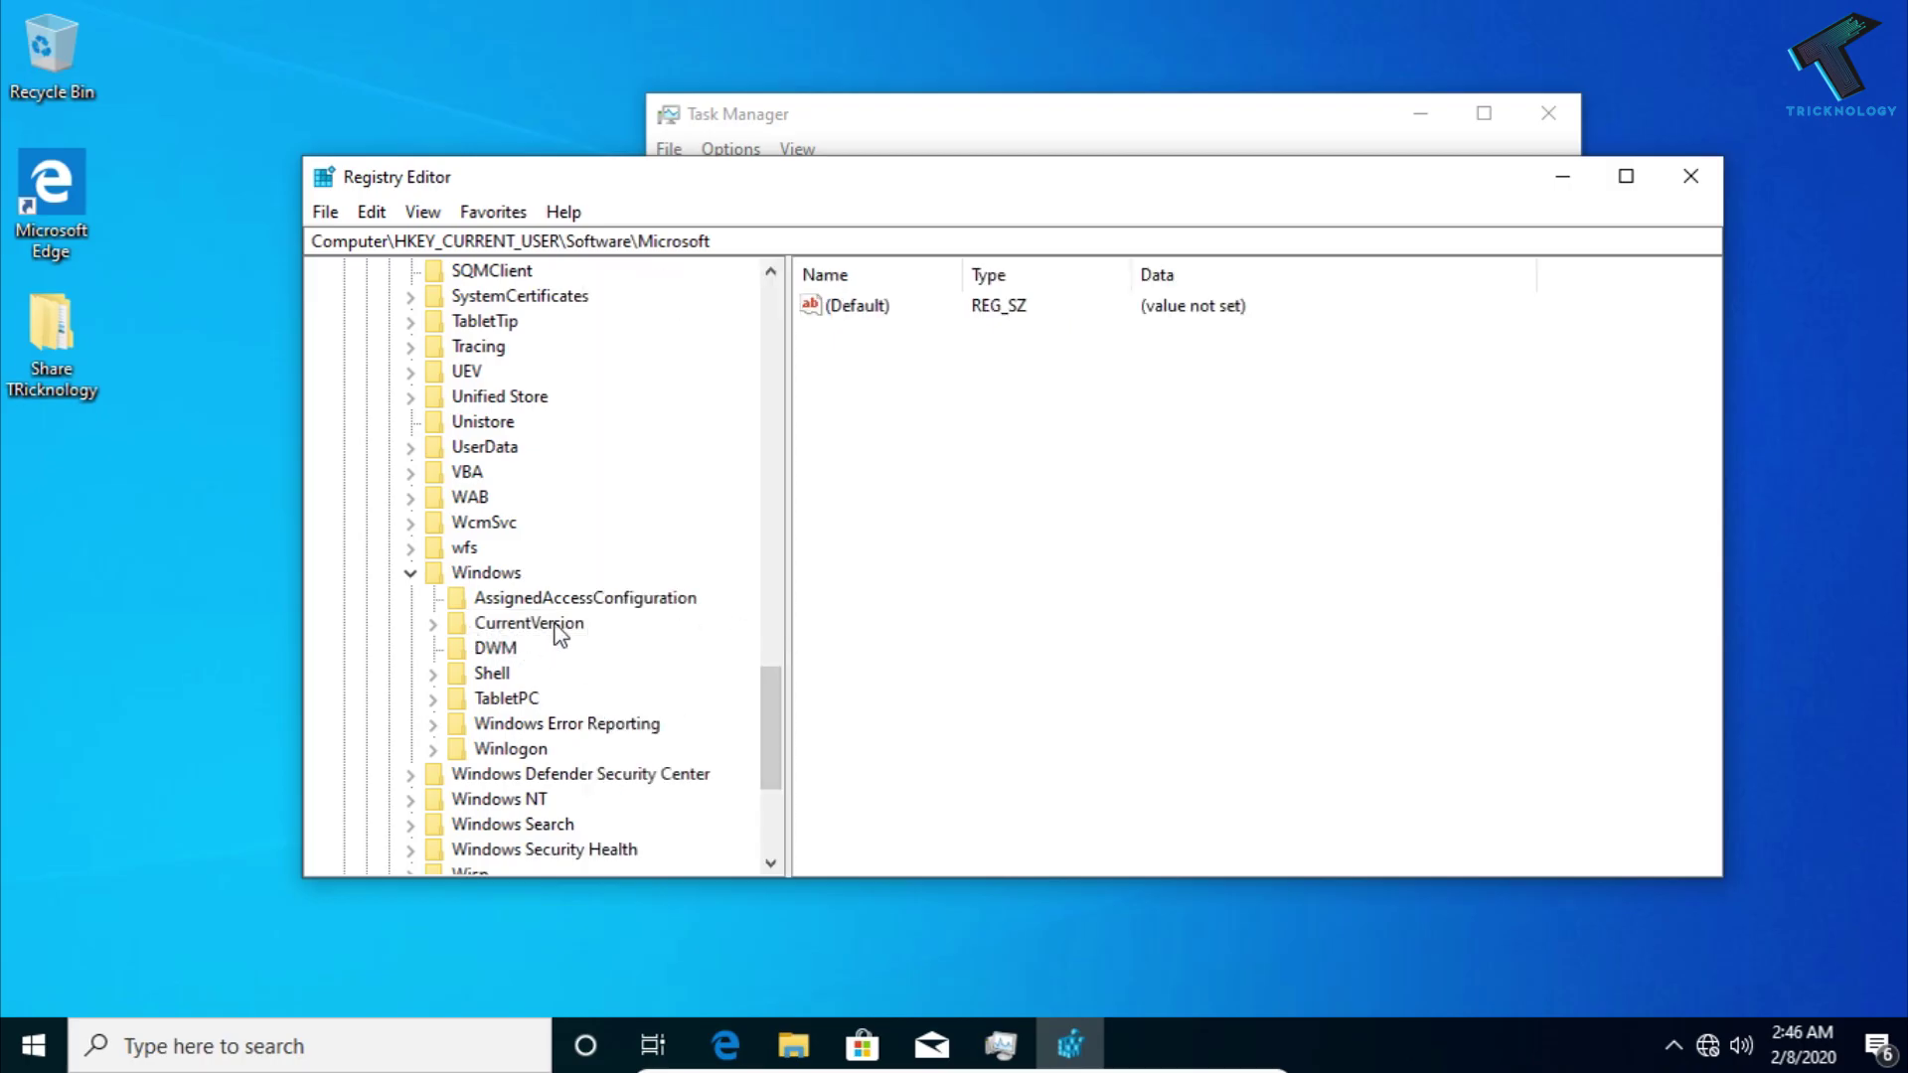
left_click(427, 628)
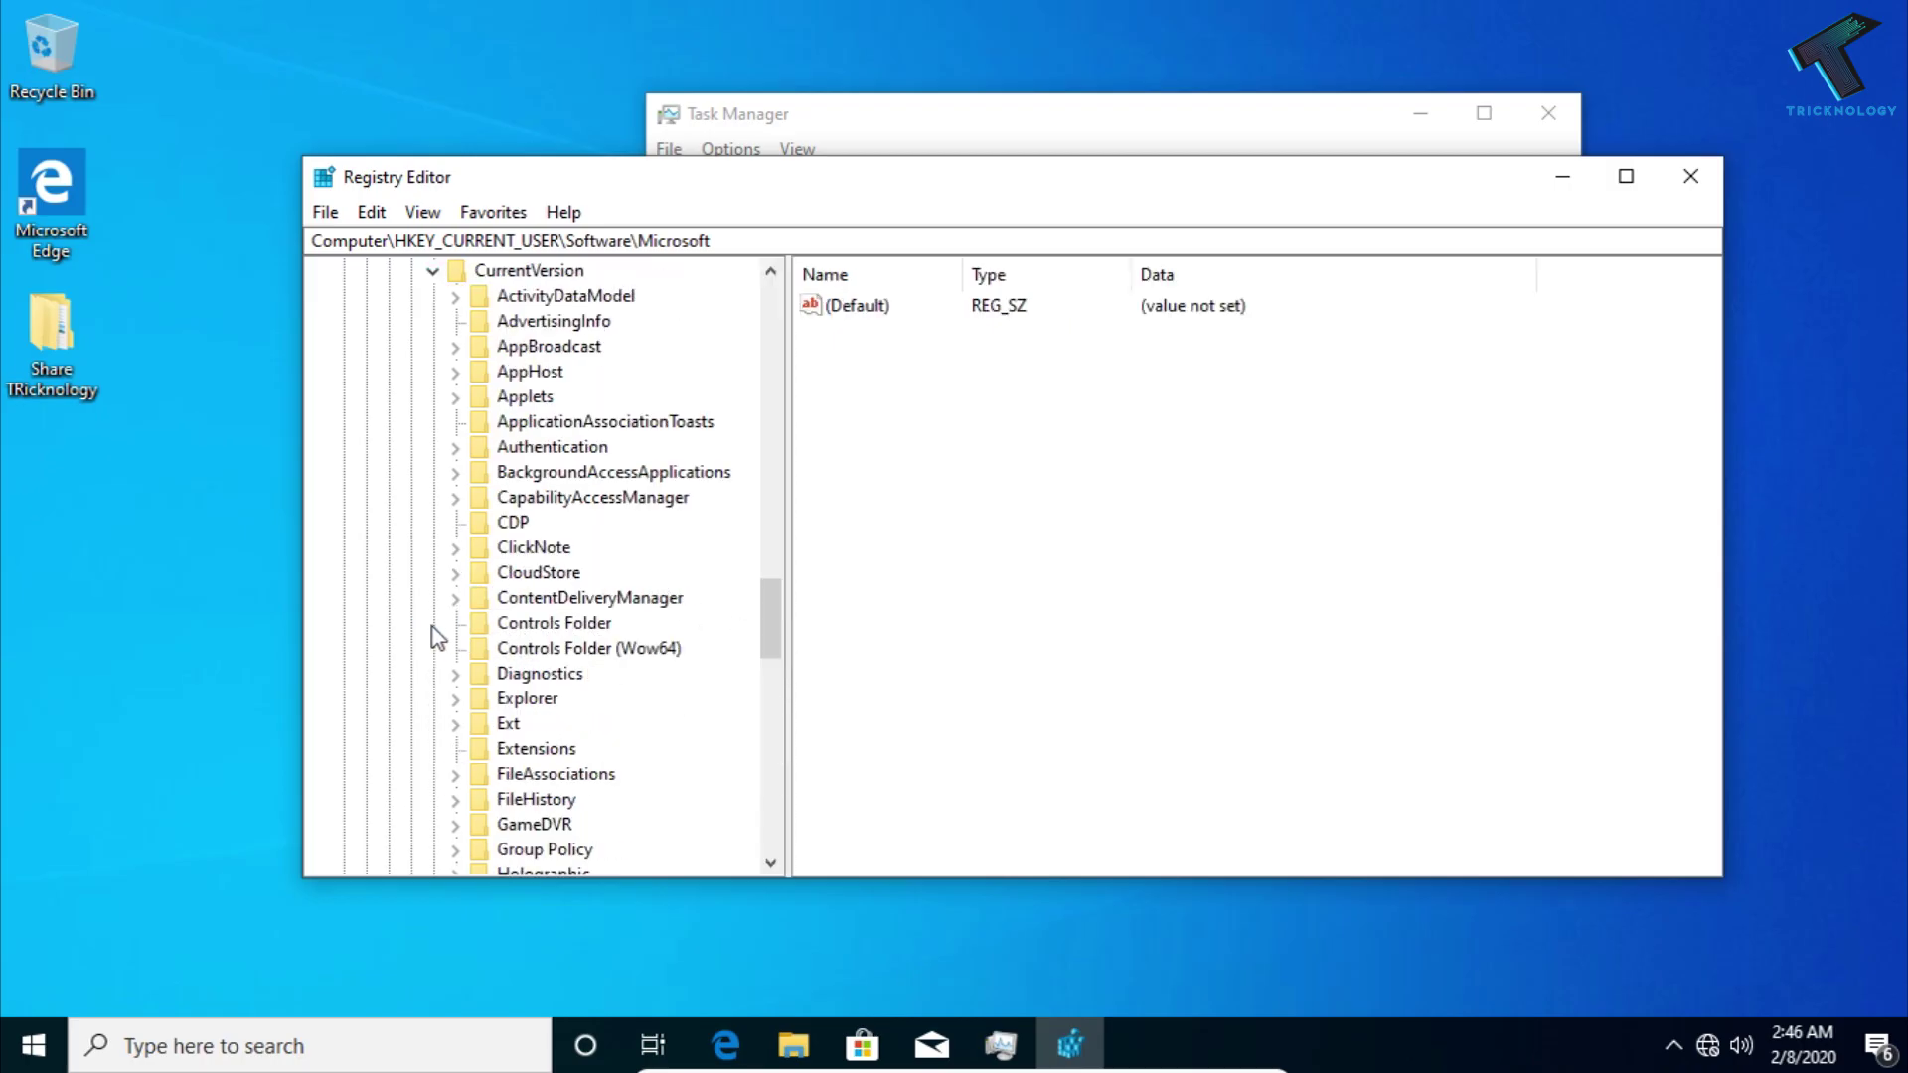
left_click_drag(773, 589, 755, 697)
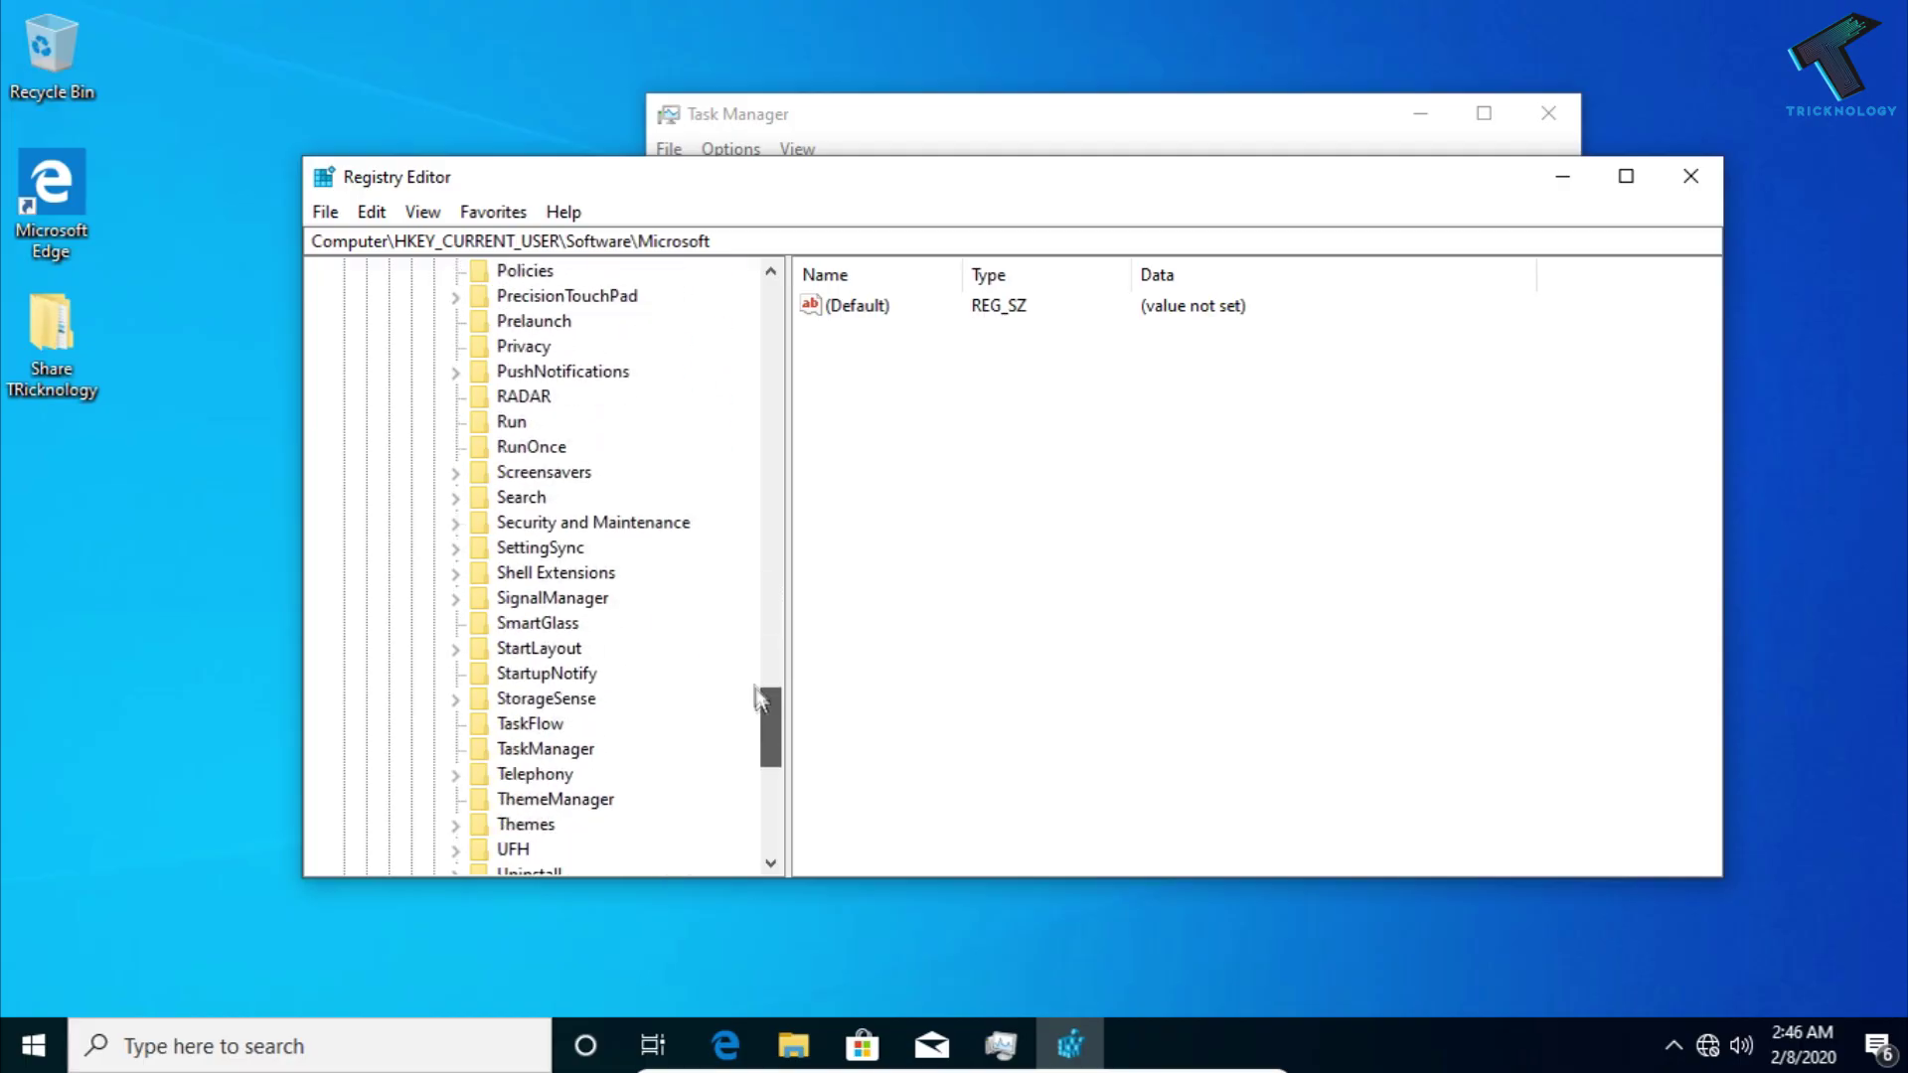
left_click(509, 501)
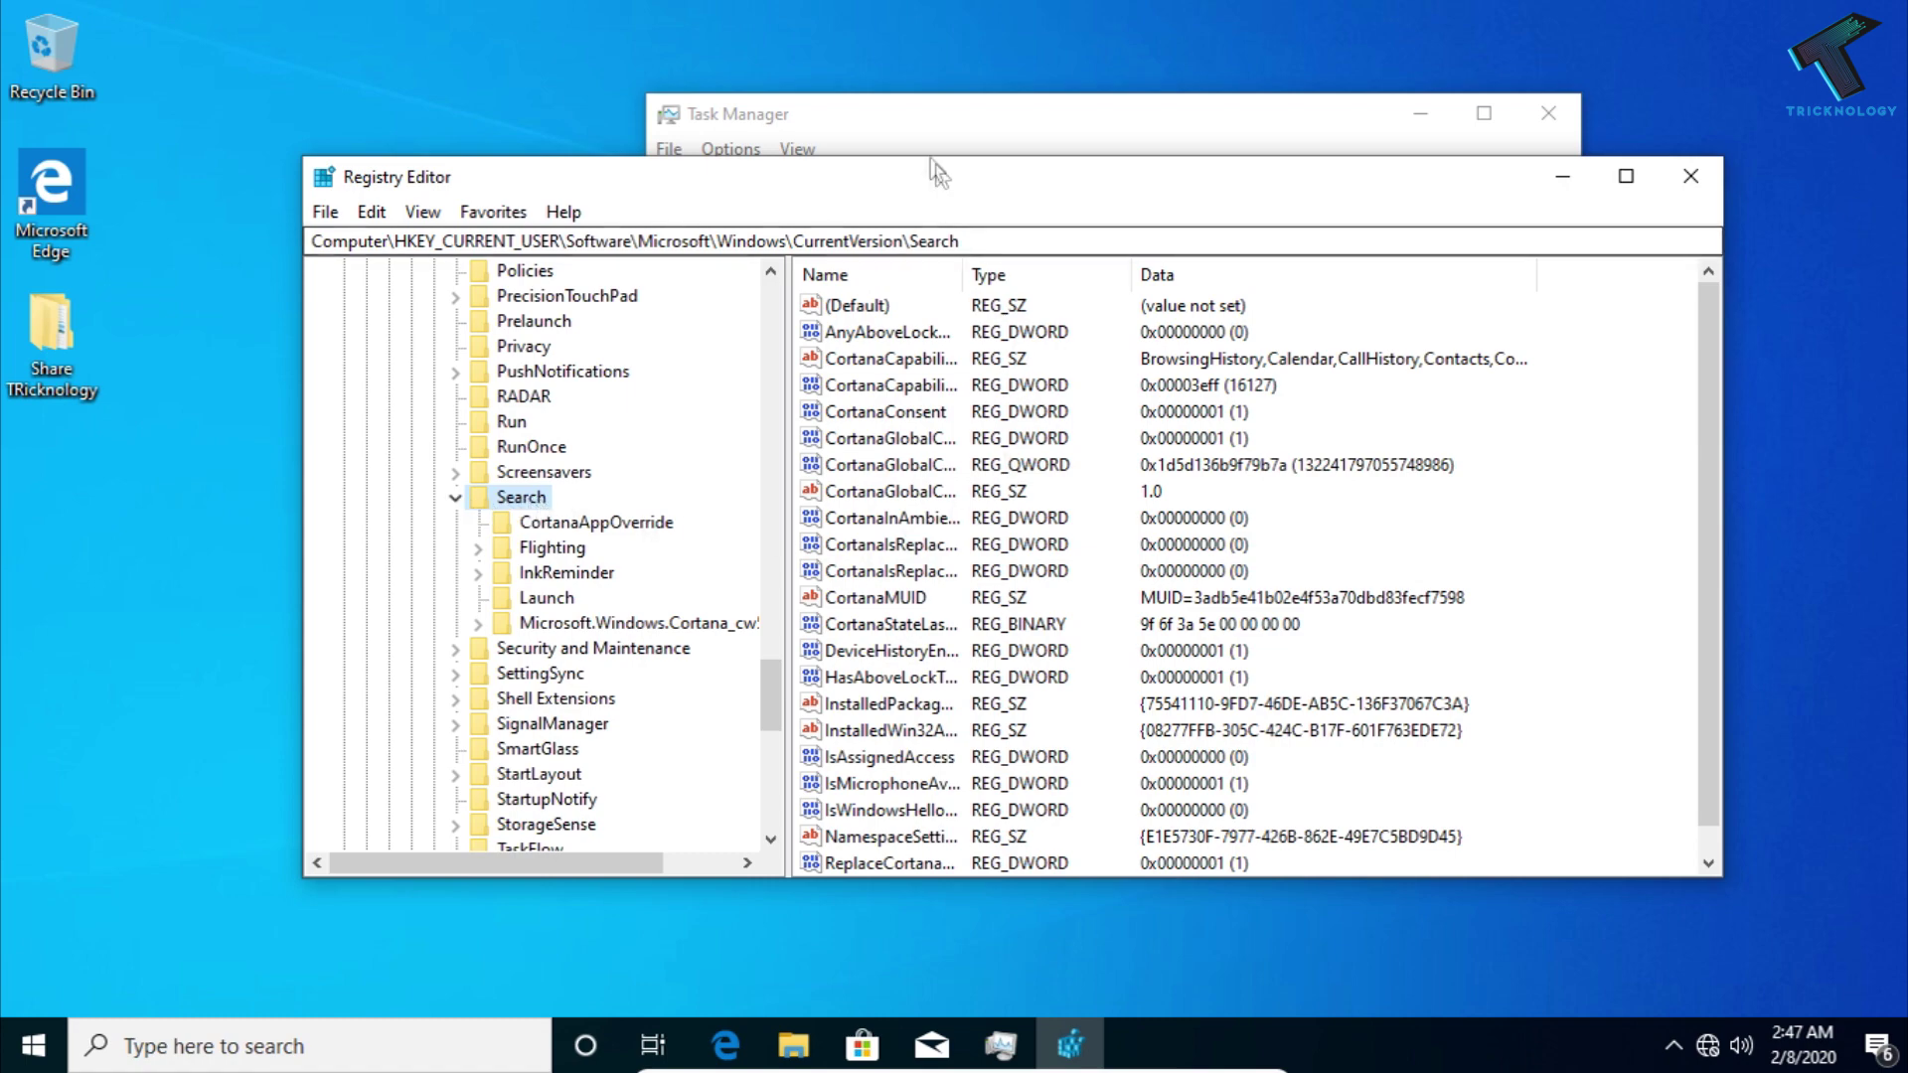
- Create a new DWORD (32-bit) value named BingSearchEnabled in the Search key
left_click_drag(944, 185, 849, 77)
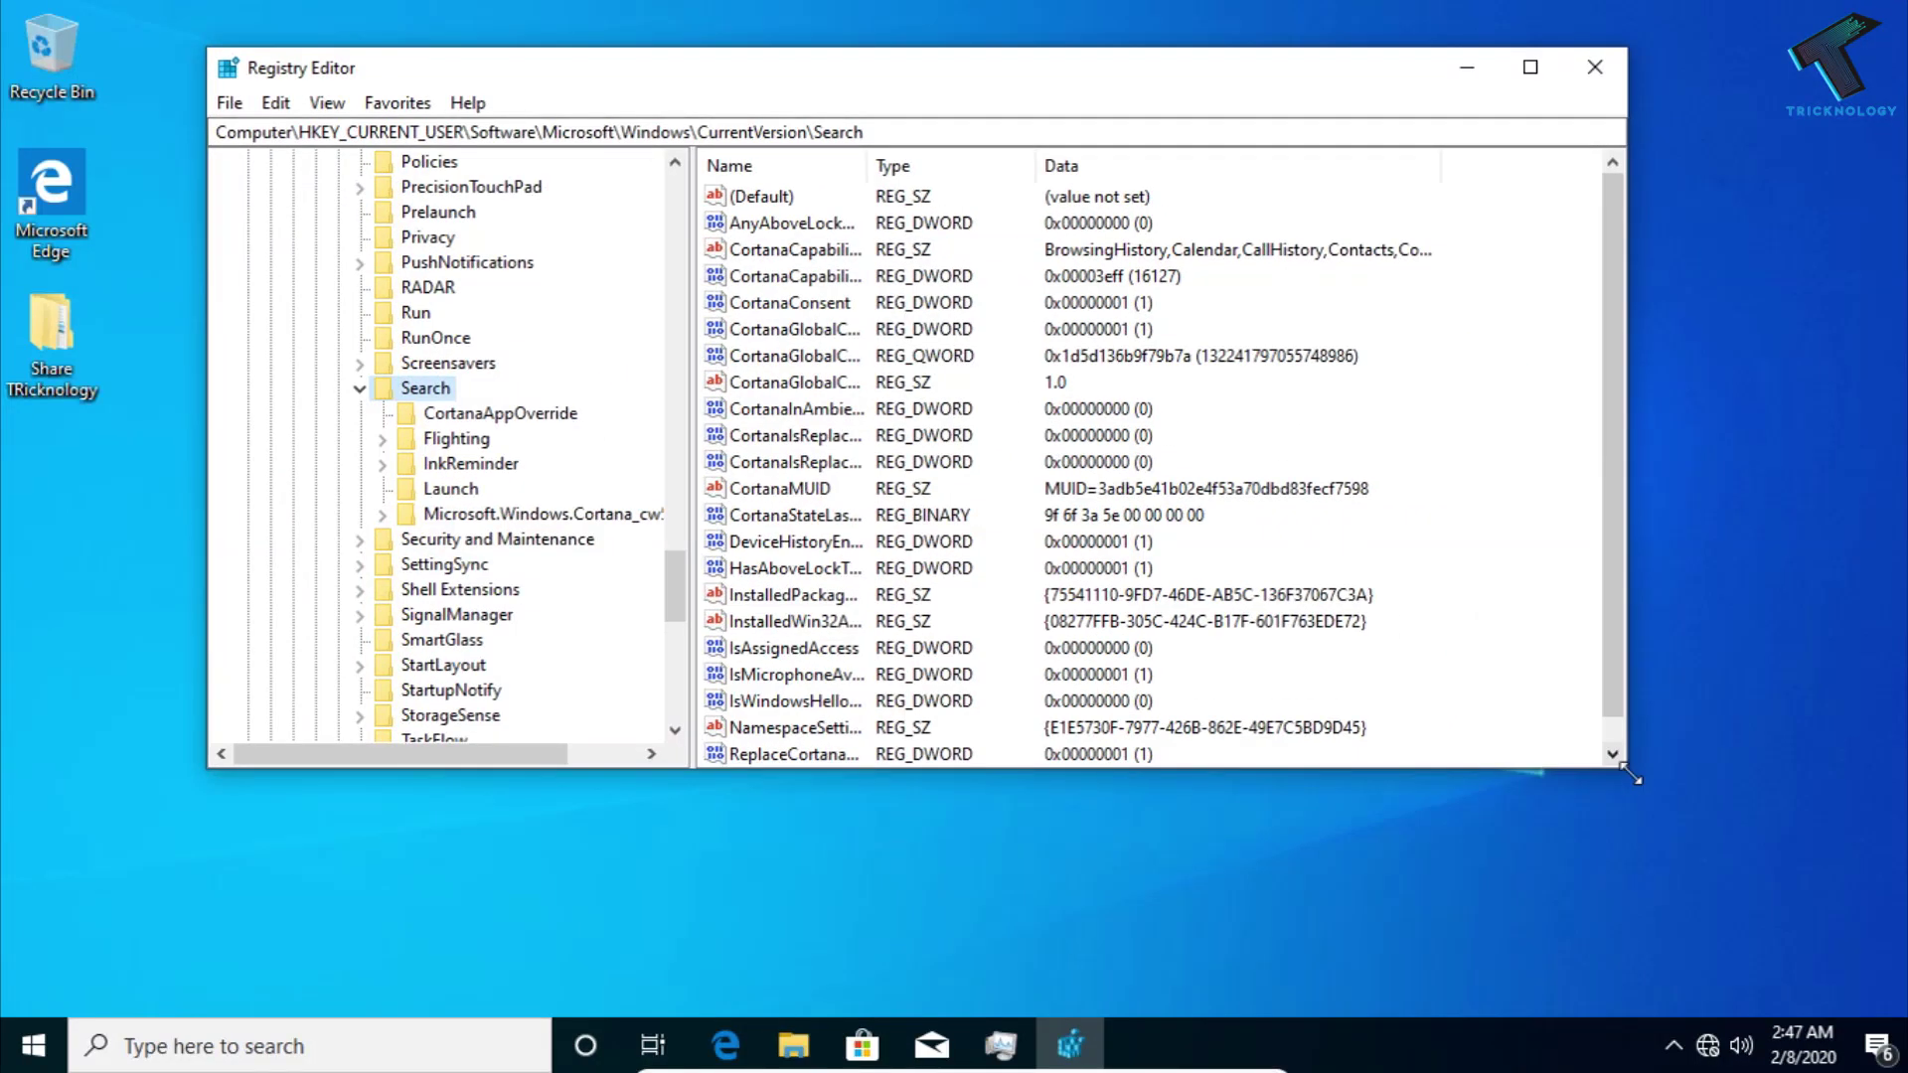
left_click_drag(1620, 762, 1663, 951)
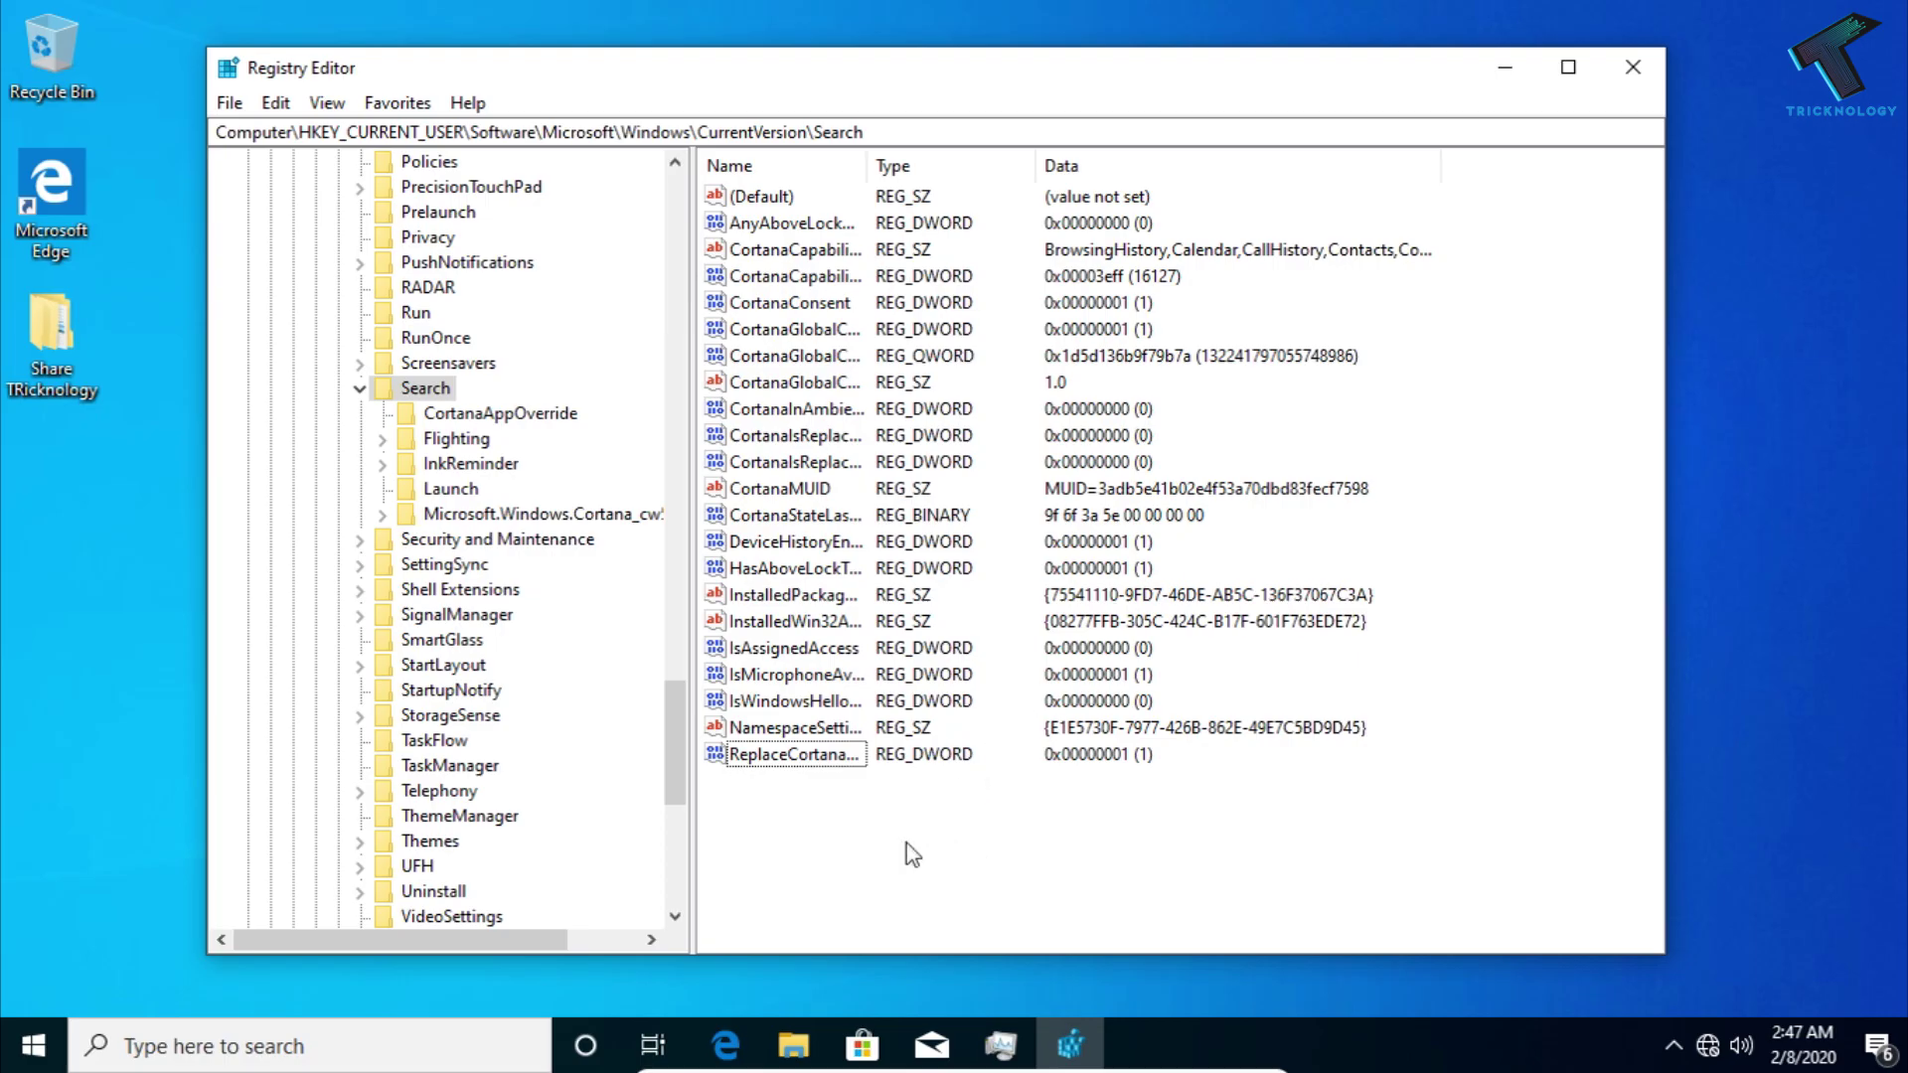
right_click(906, 843)
mouse_move(977, 860)
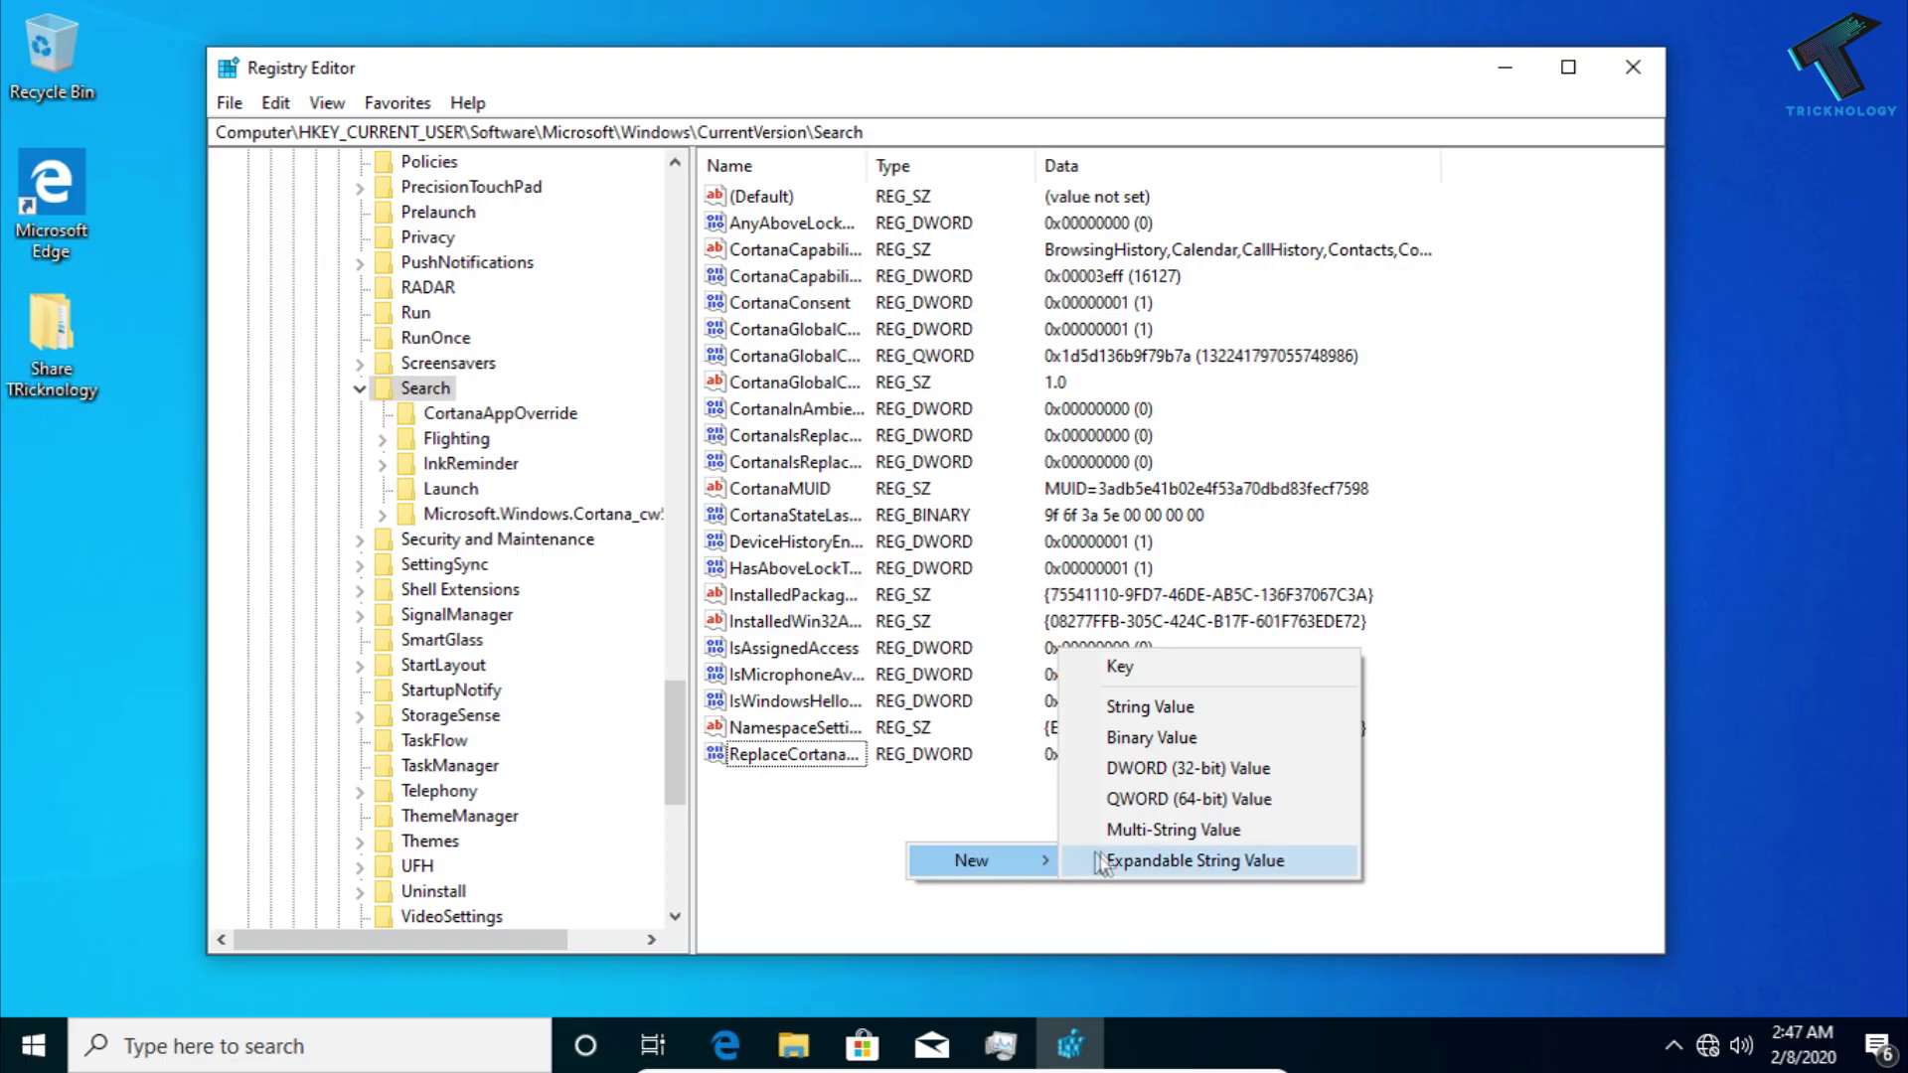
left_click(1261, 786)
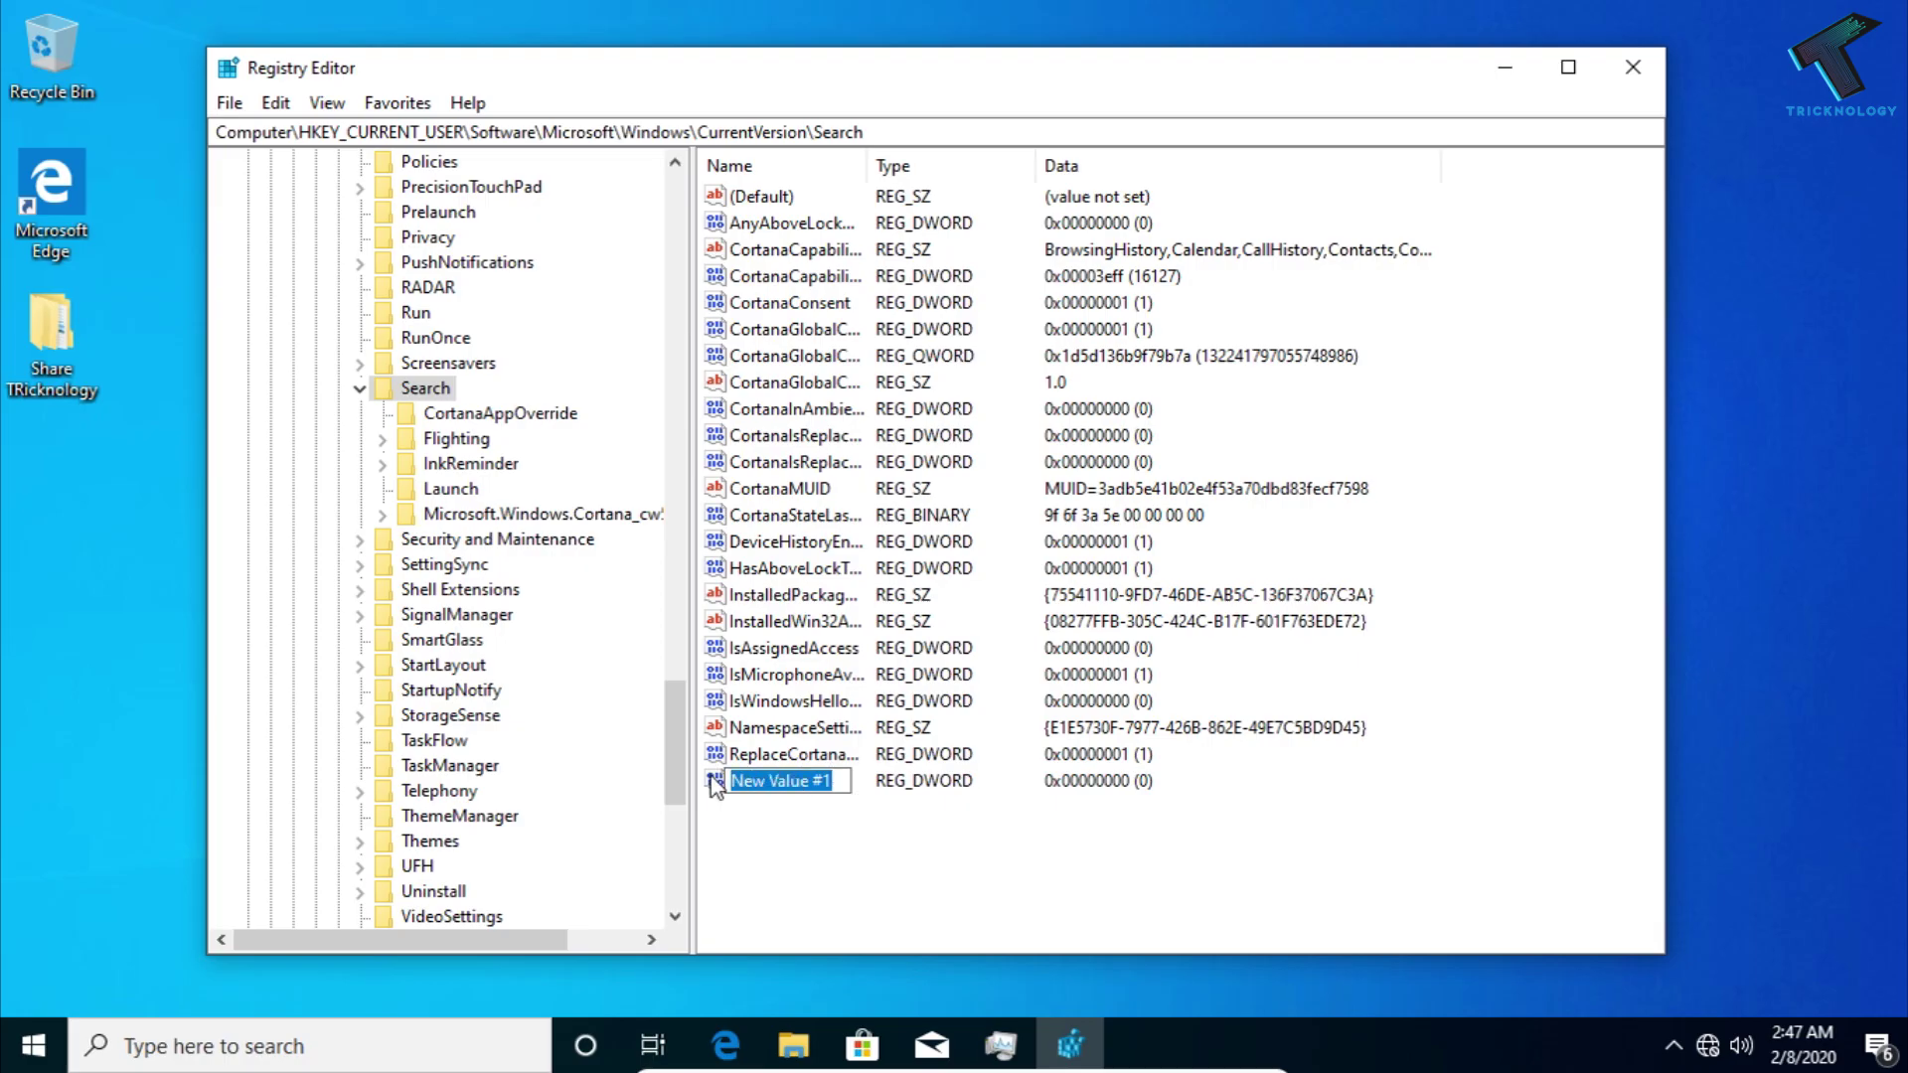
type("BingSearchE")
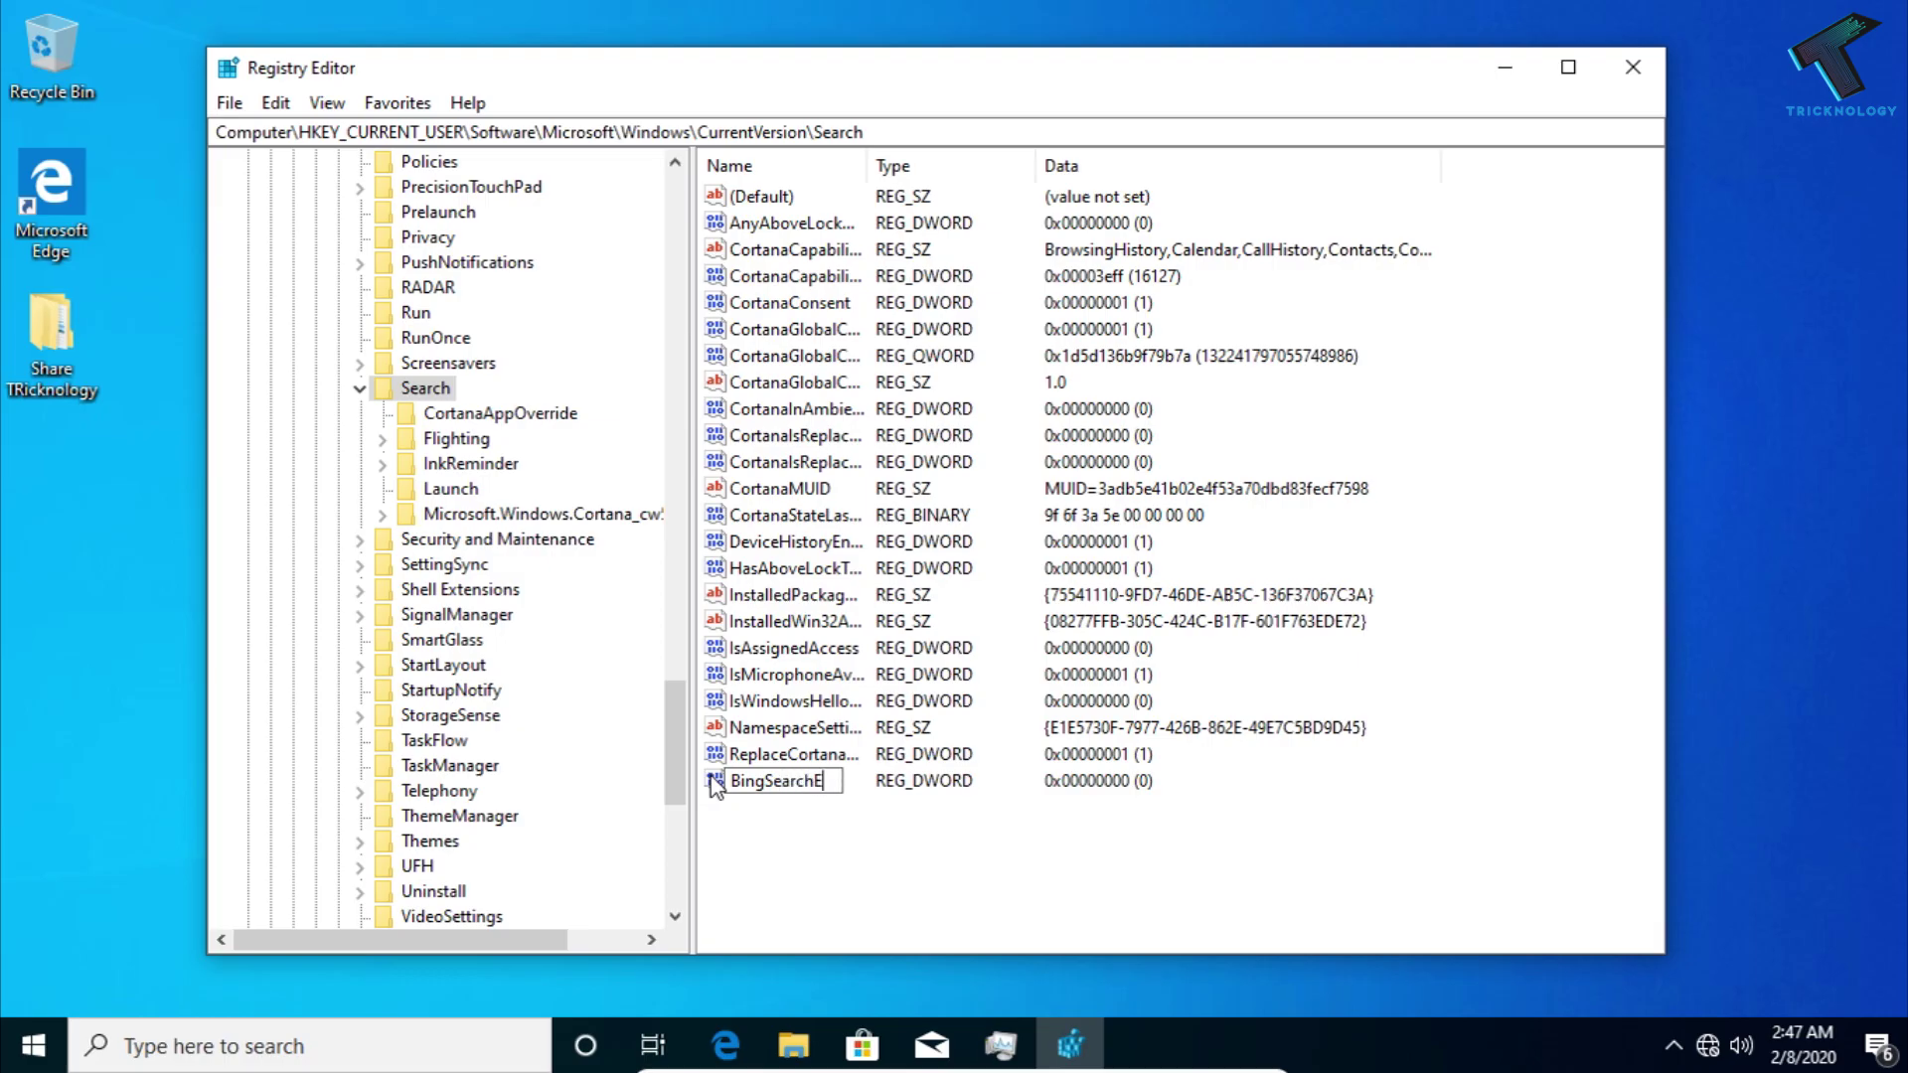
type("nabled")
left_click_drag(880, 780, 711, 776)
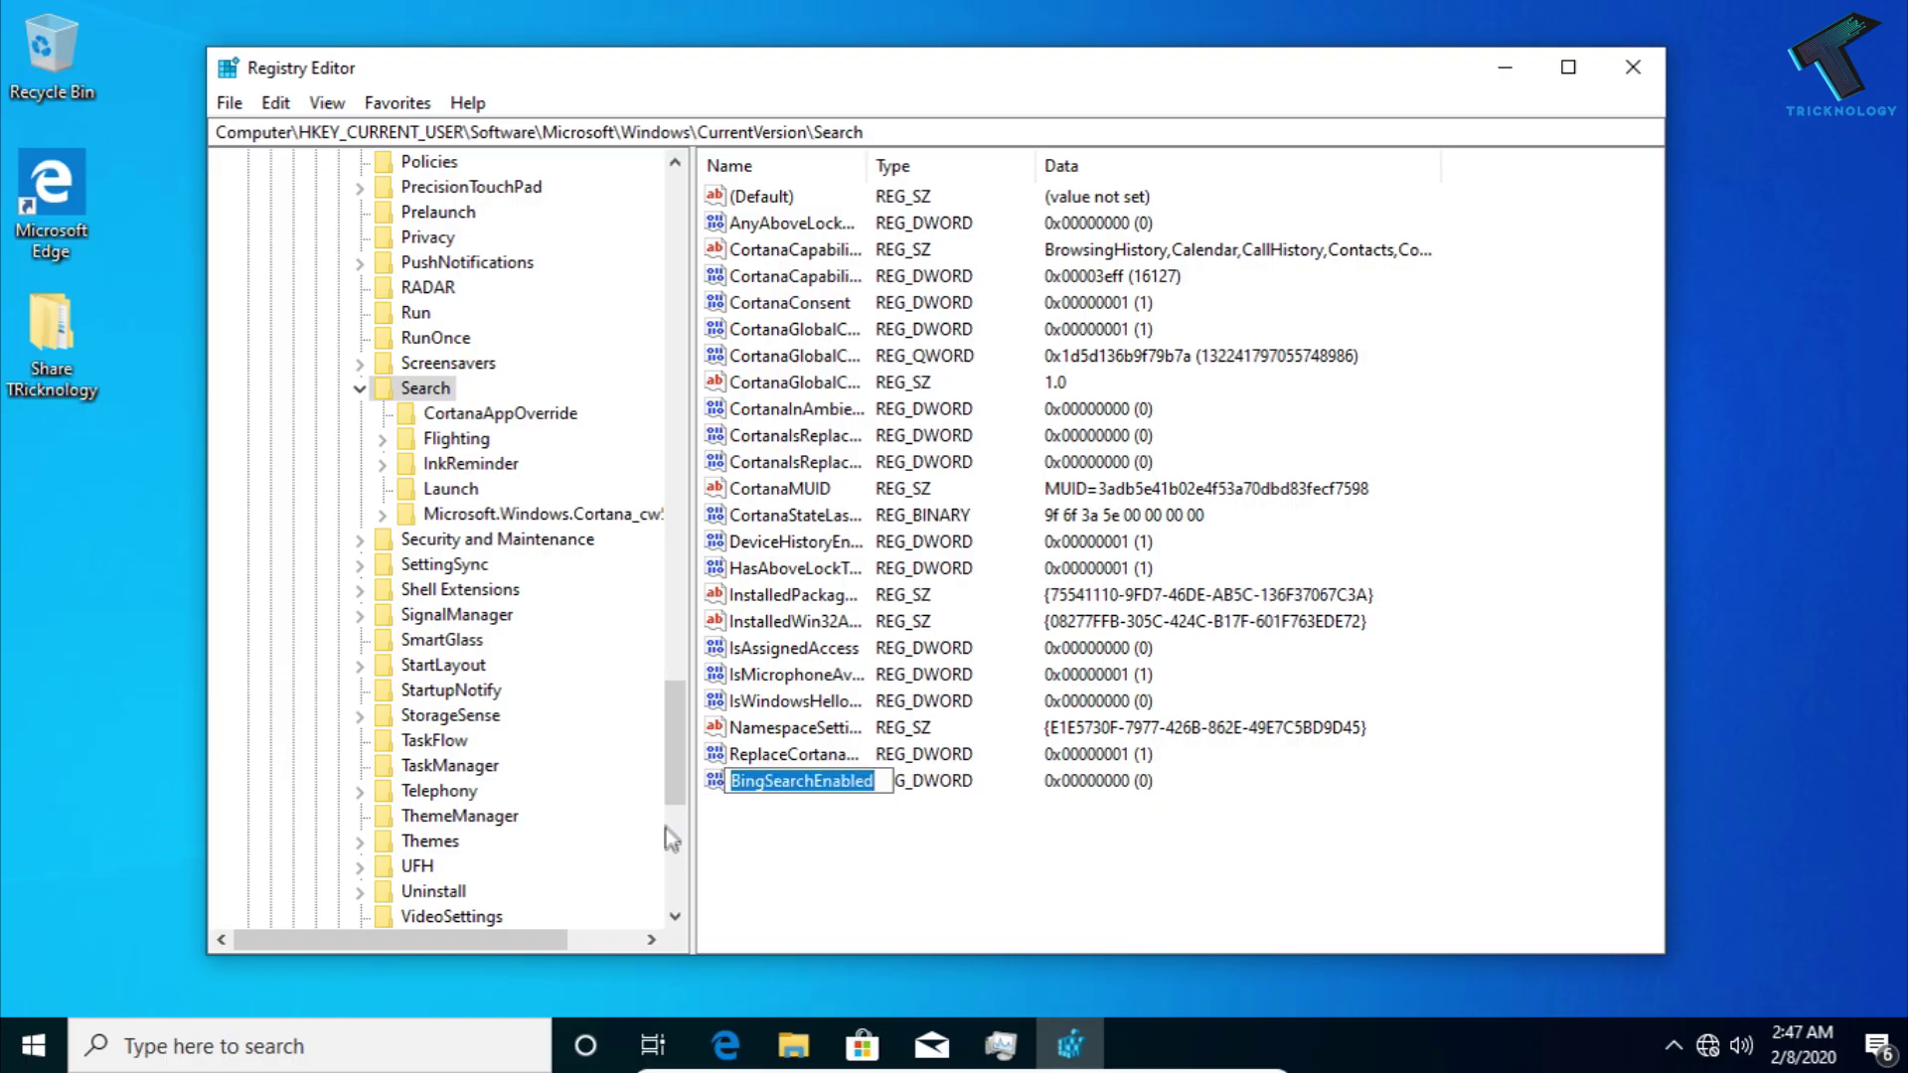
key("Return")
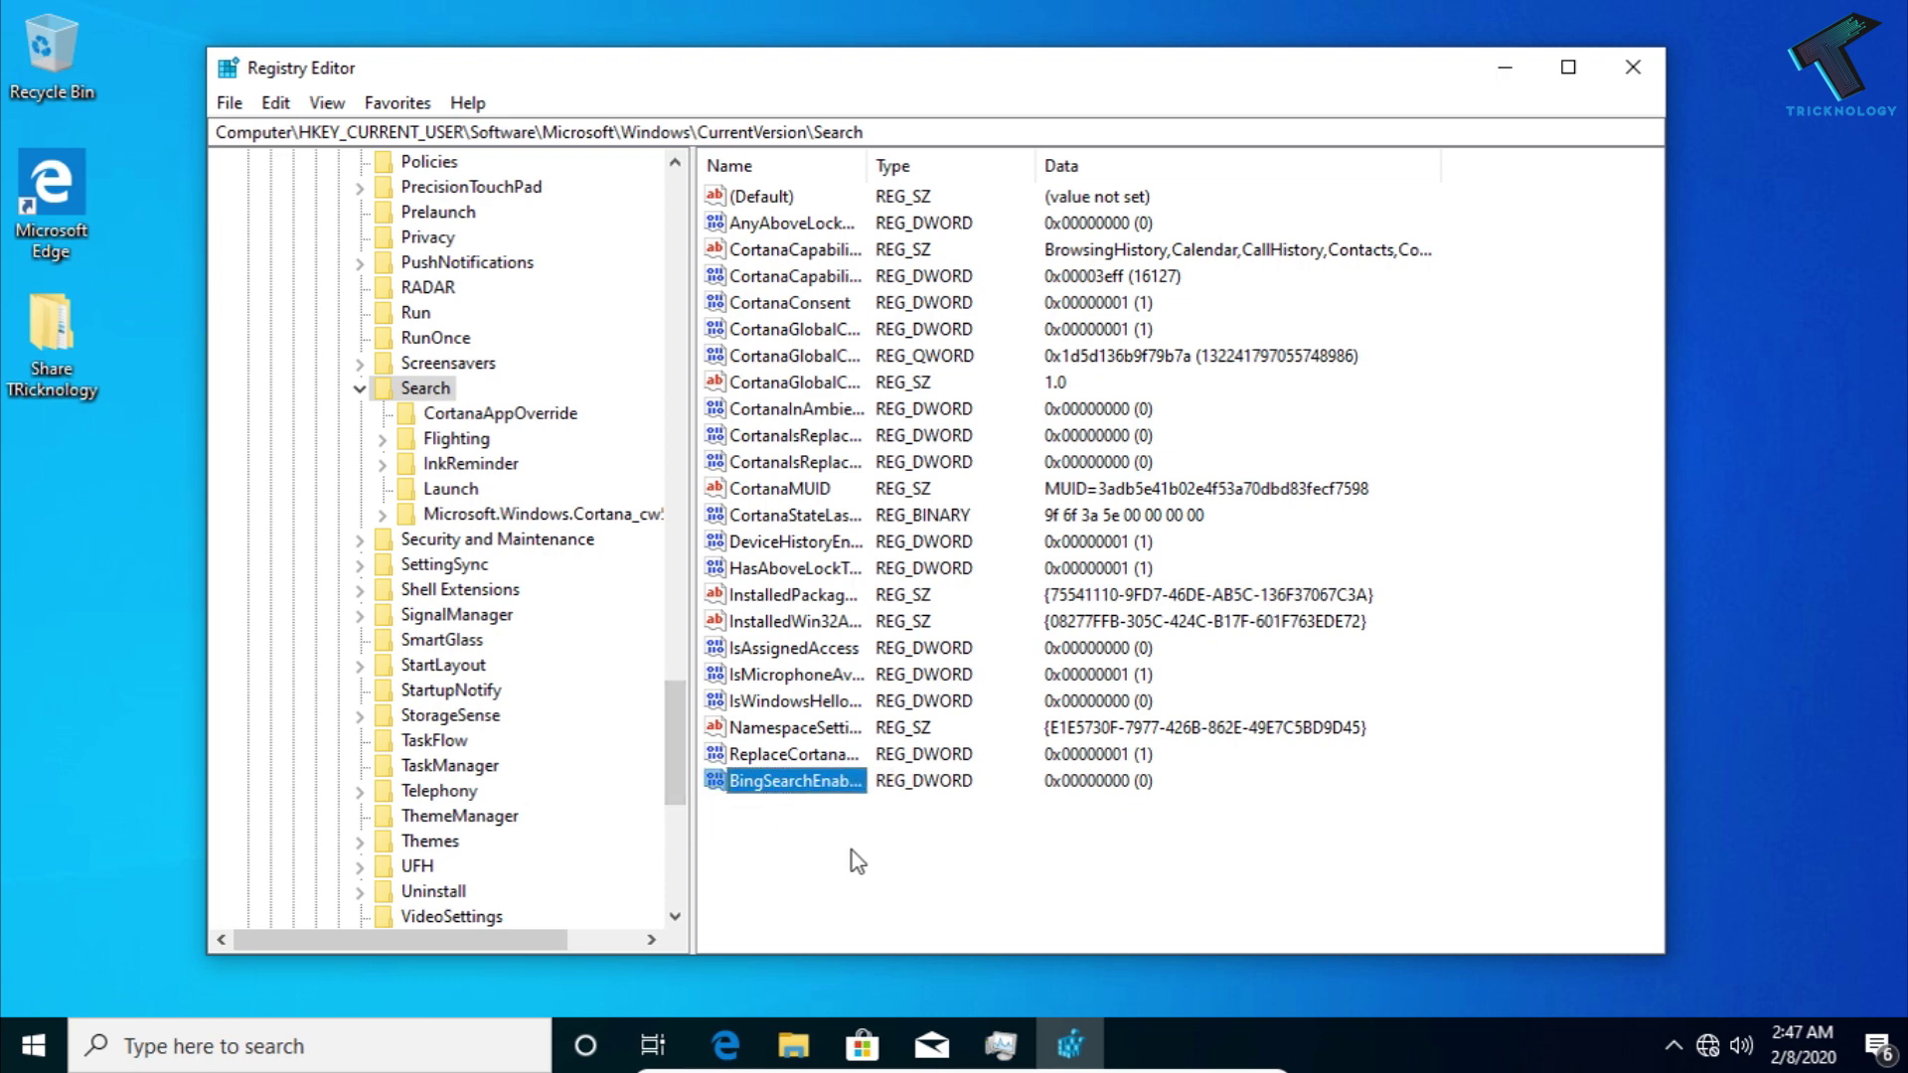
- Set BingSearchEnabled's value data to 0
right_click(841, 791)
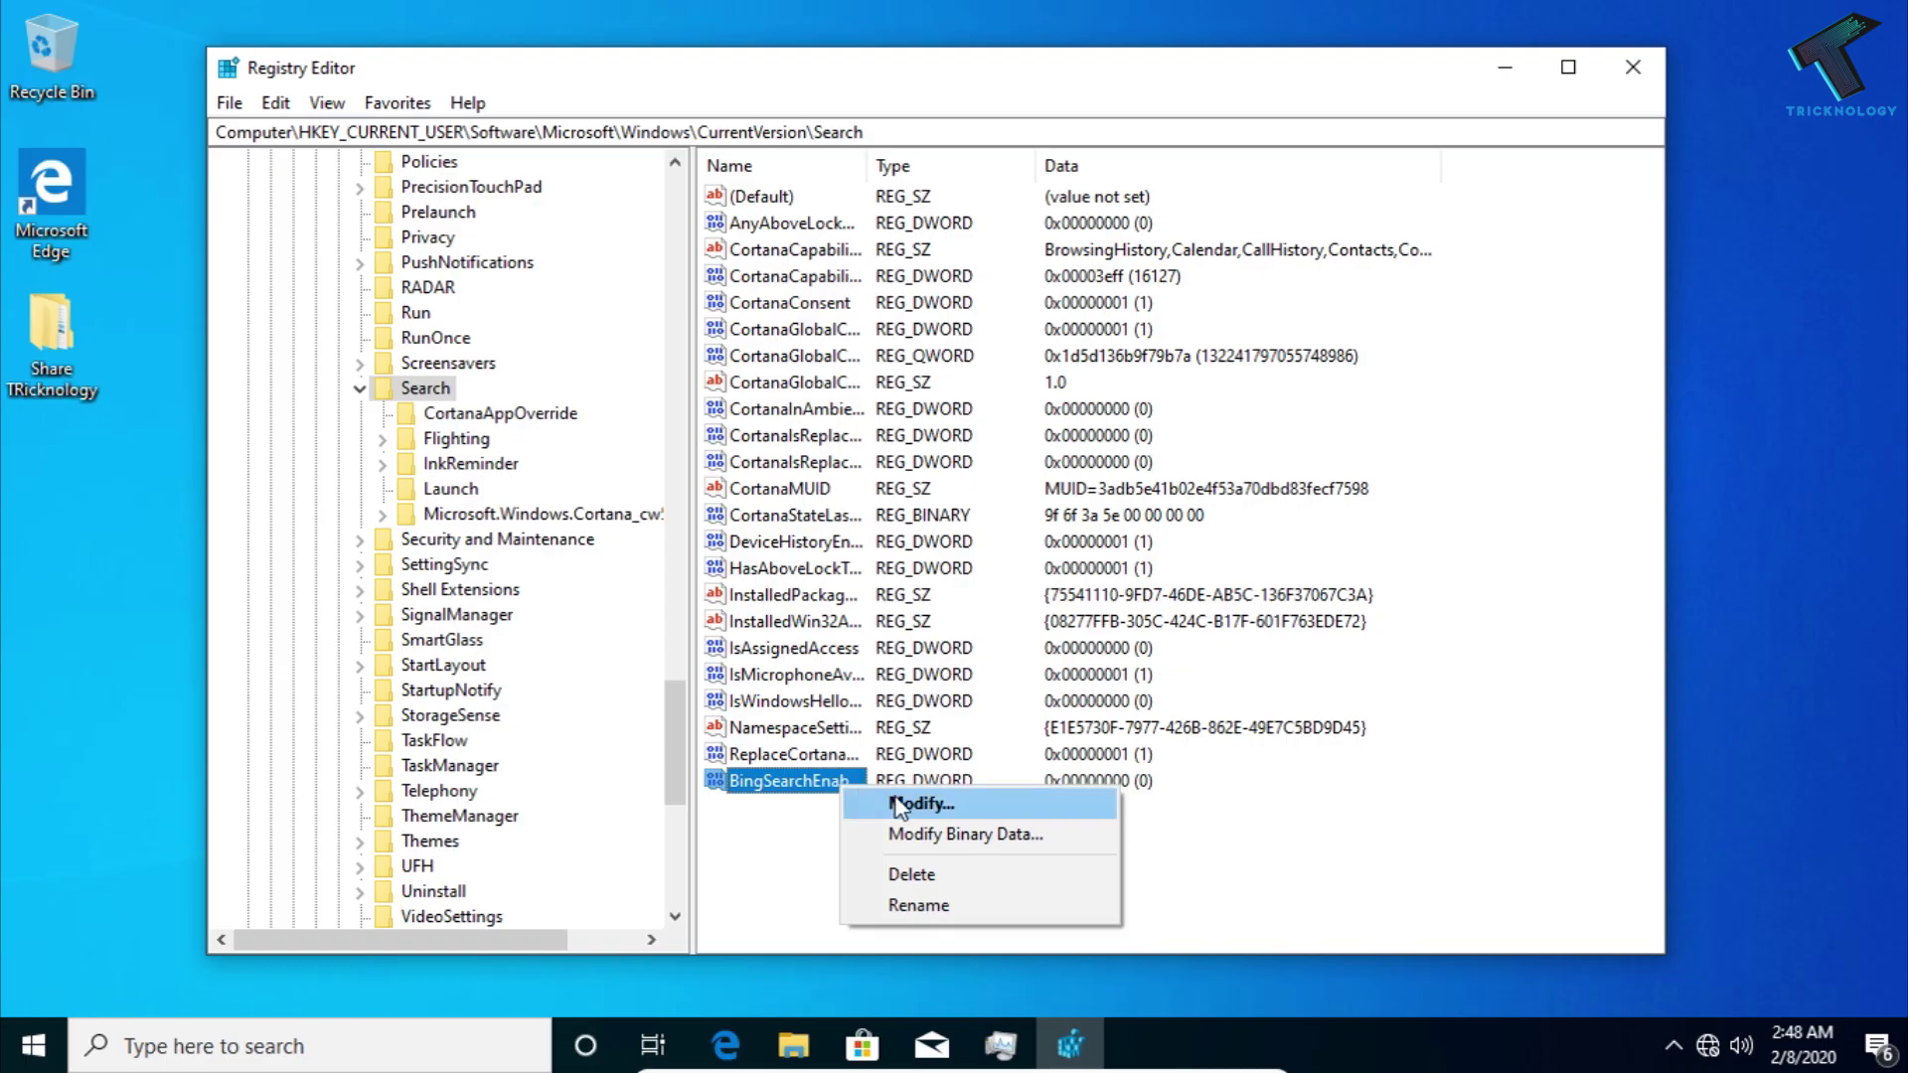
left_click(898, 804)
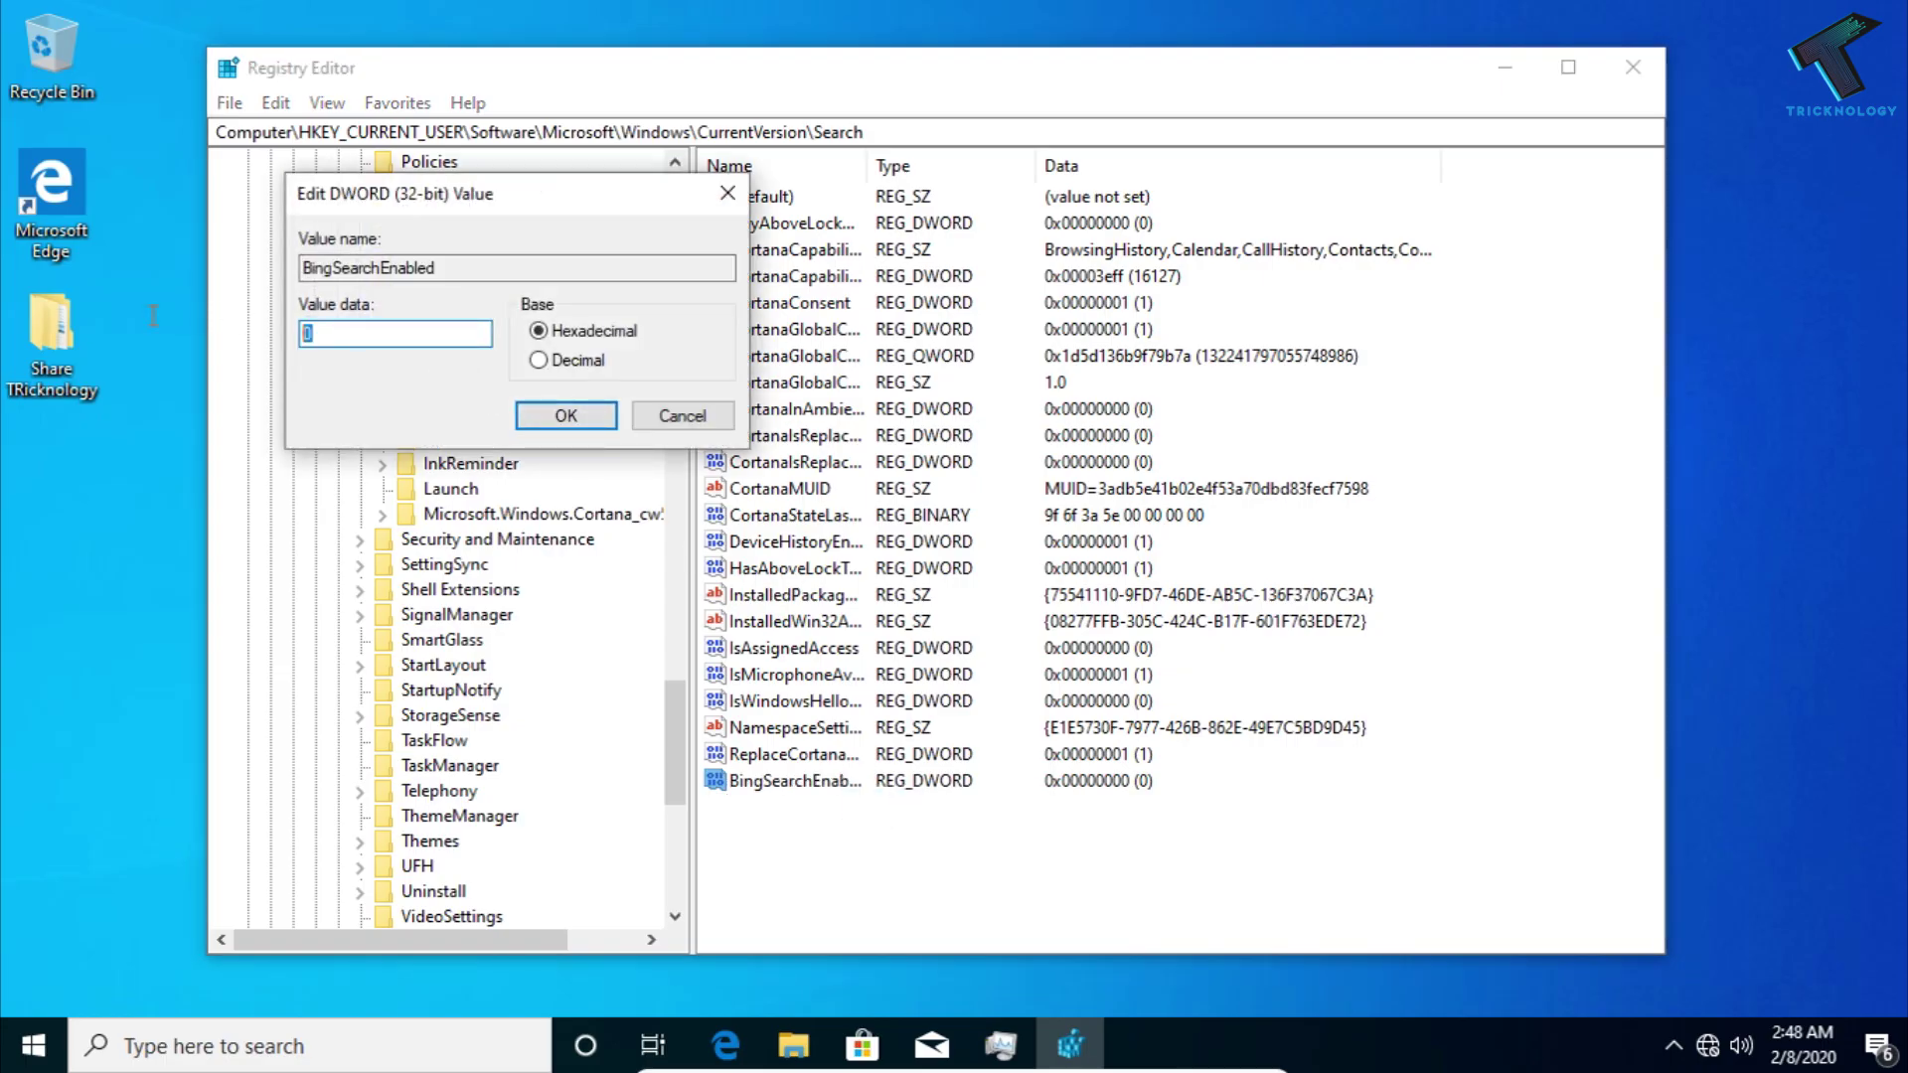
type("0")
left_click(553, 417)
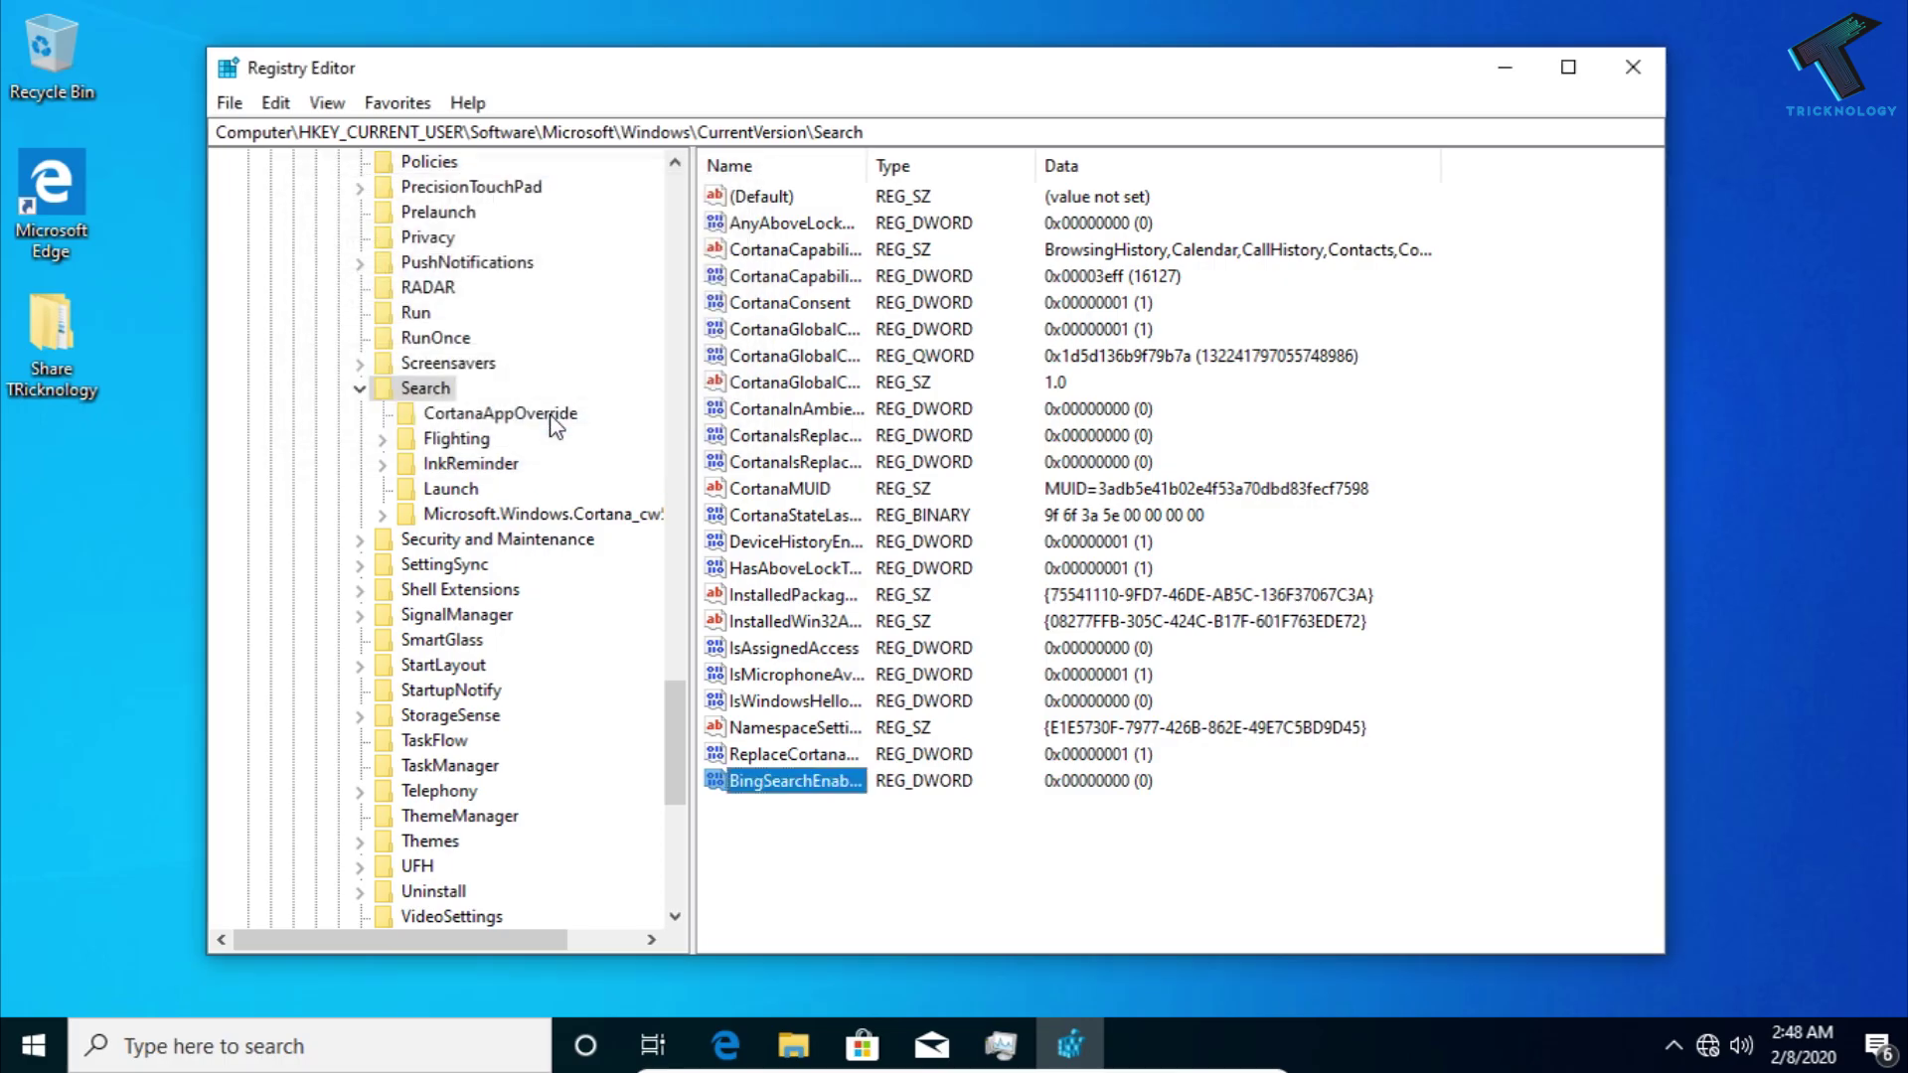
- Change CortanaConsent's value data to 0, then minimize Registry Editor
left_click_drag(867, 166, 979, 169)
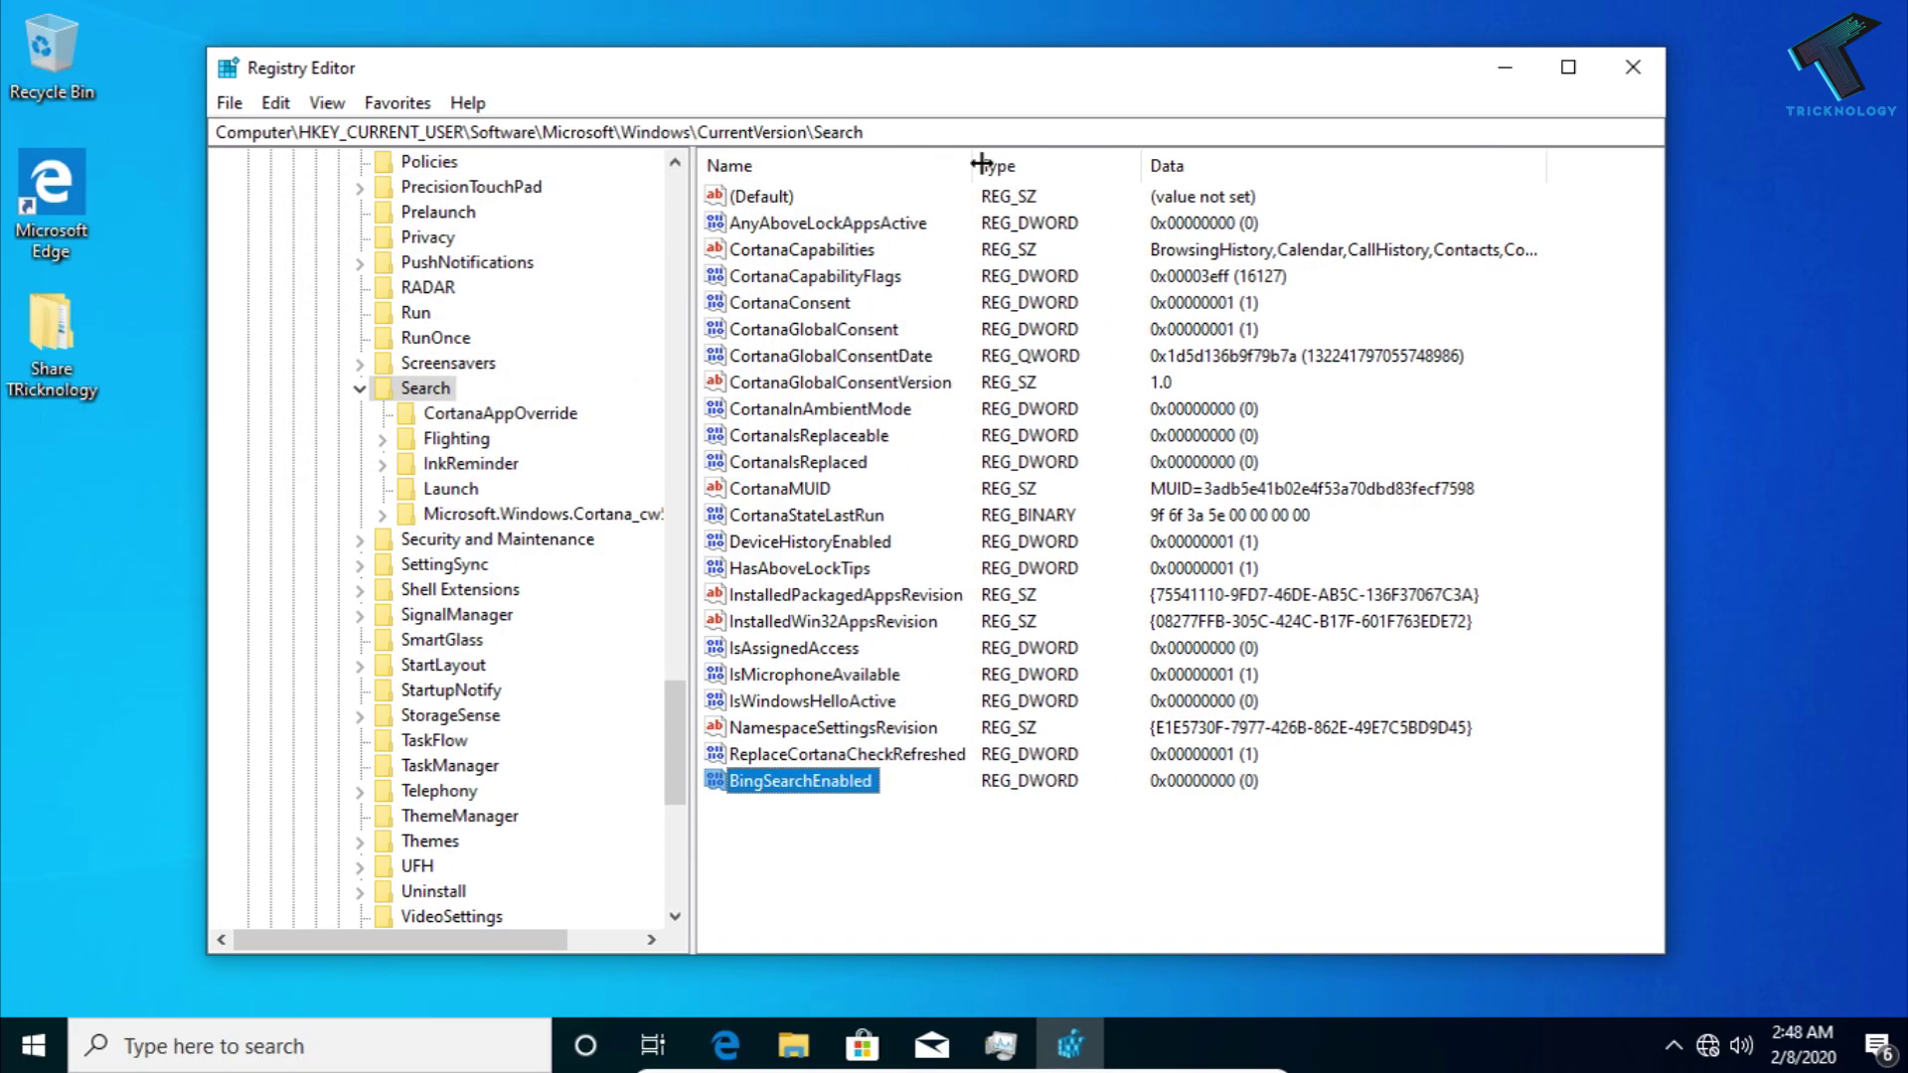
left_click(802, 308)
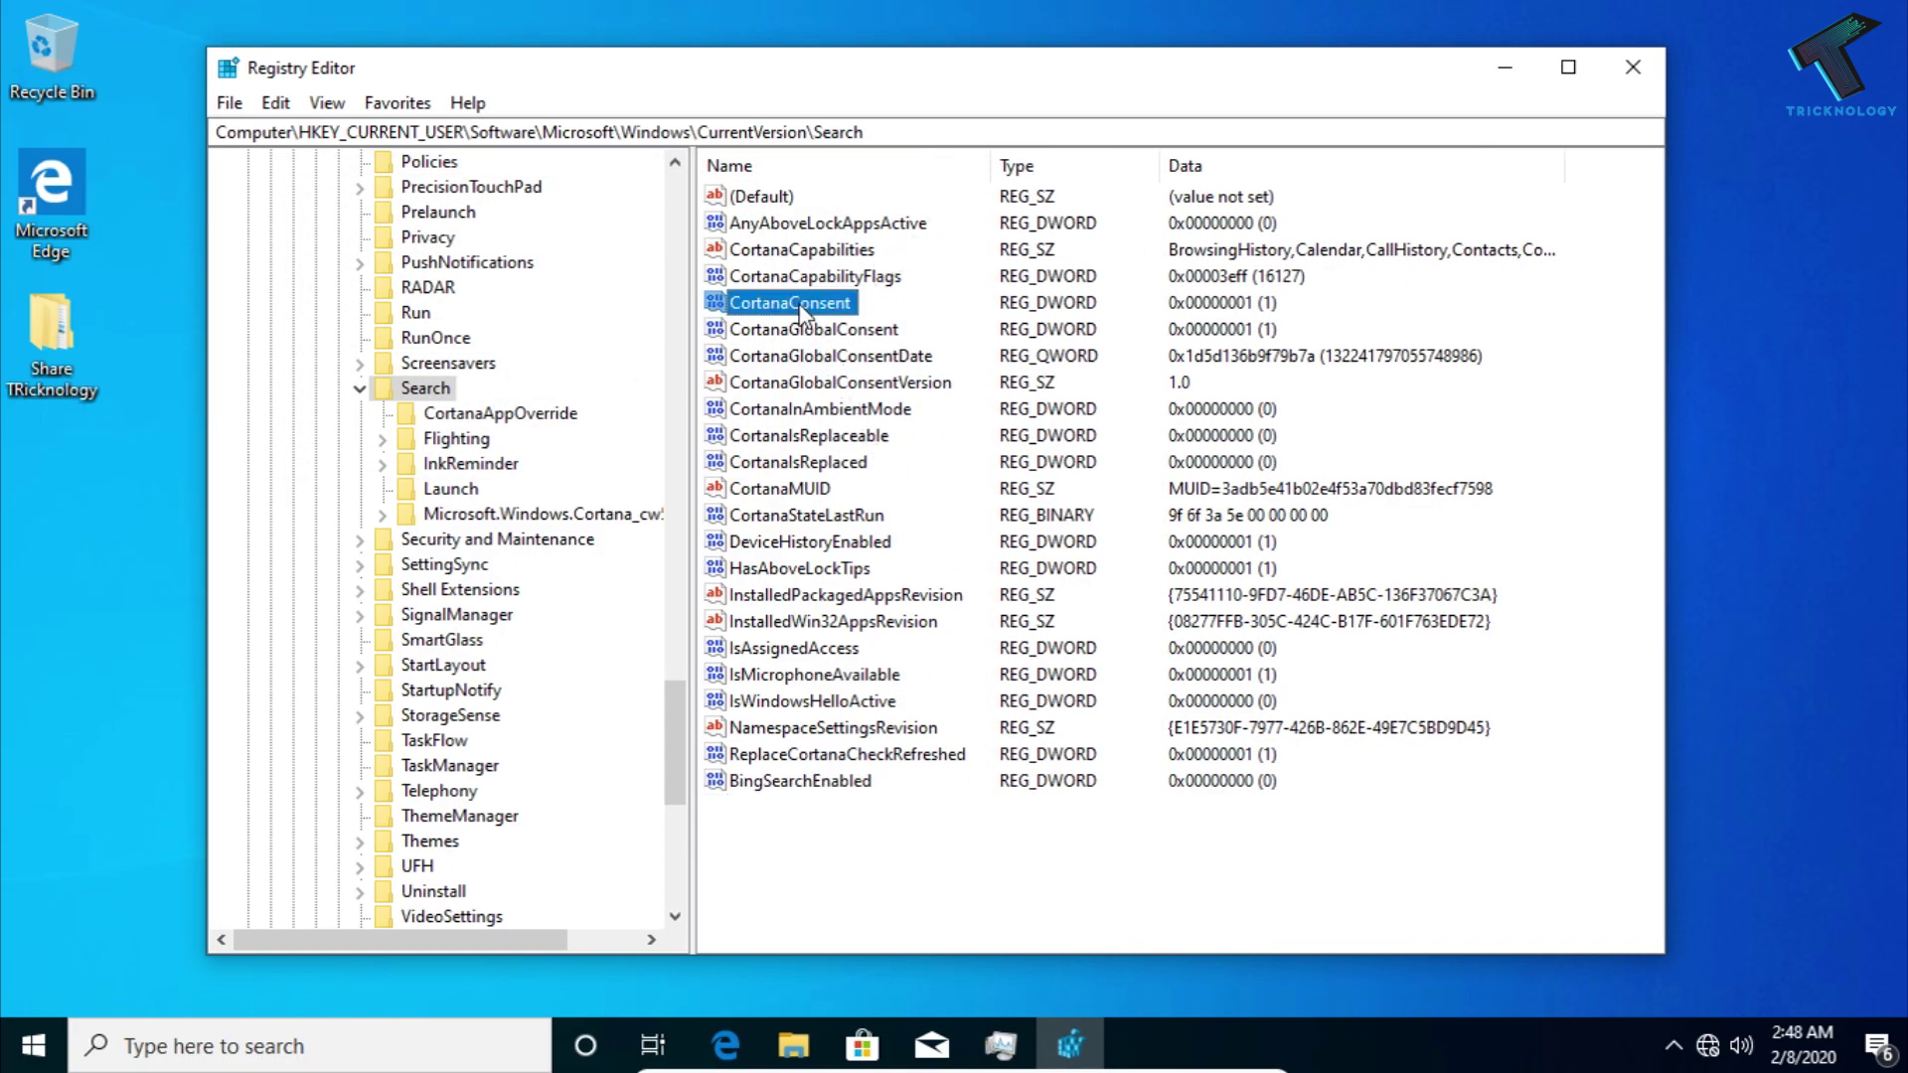
right_click(803, 311)
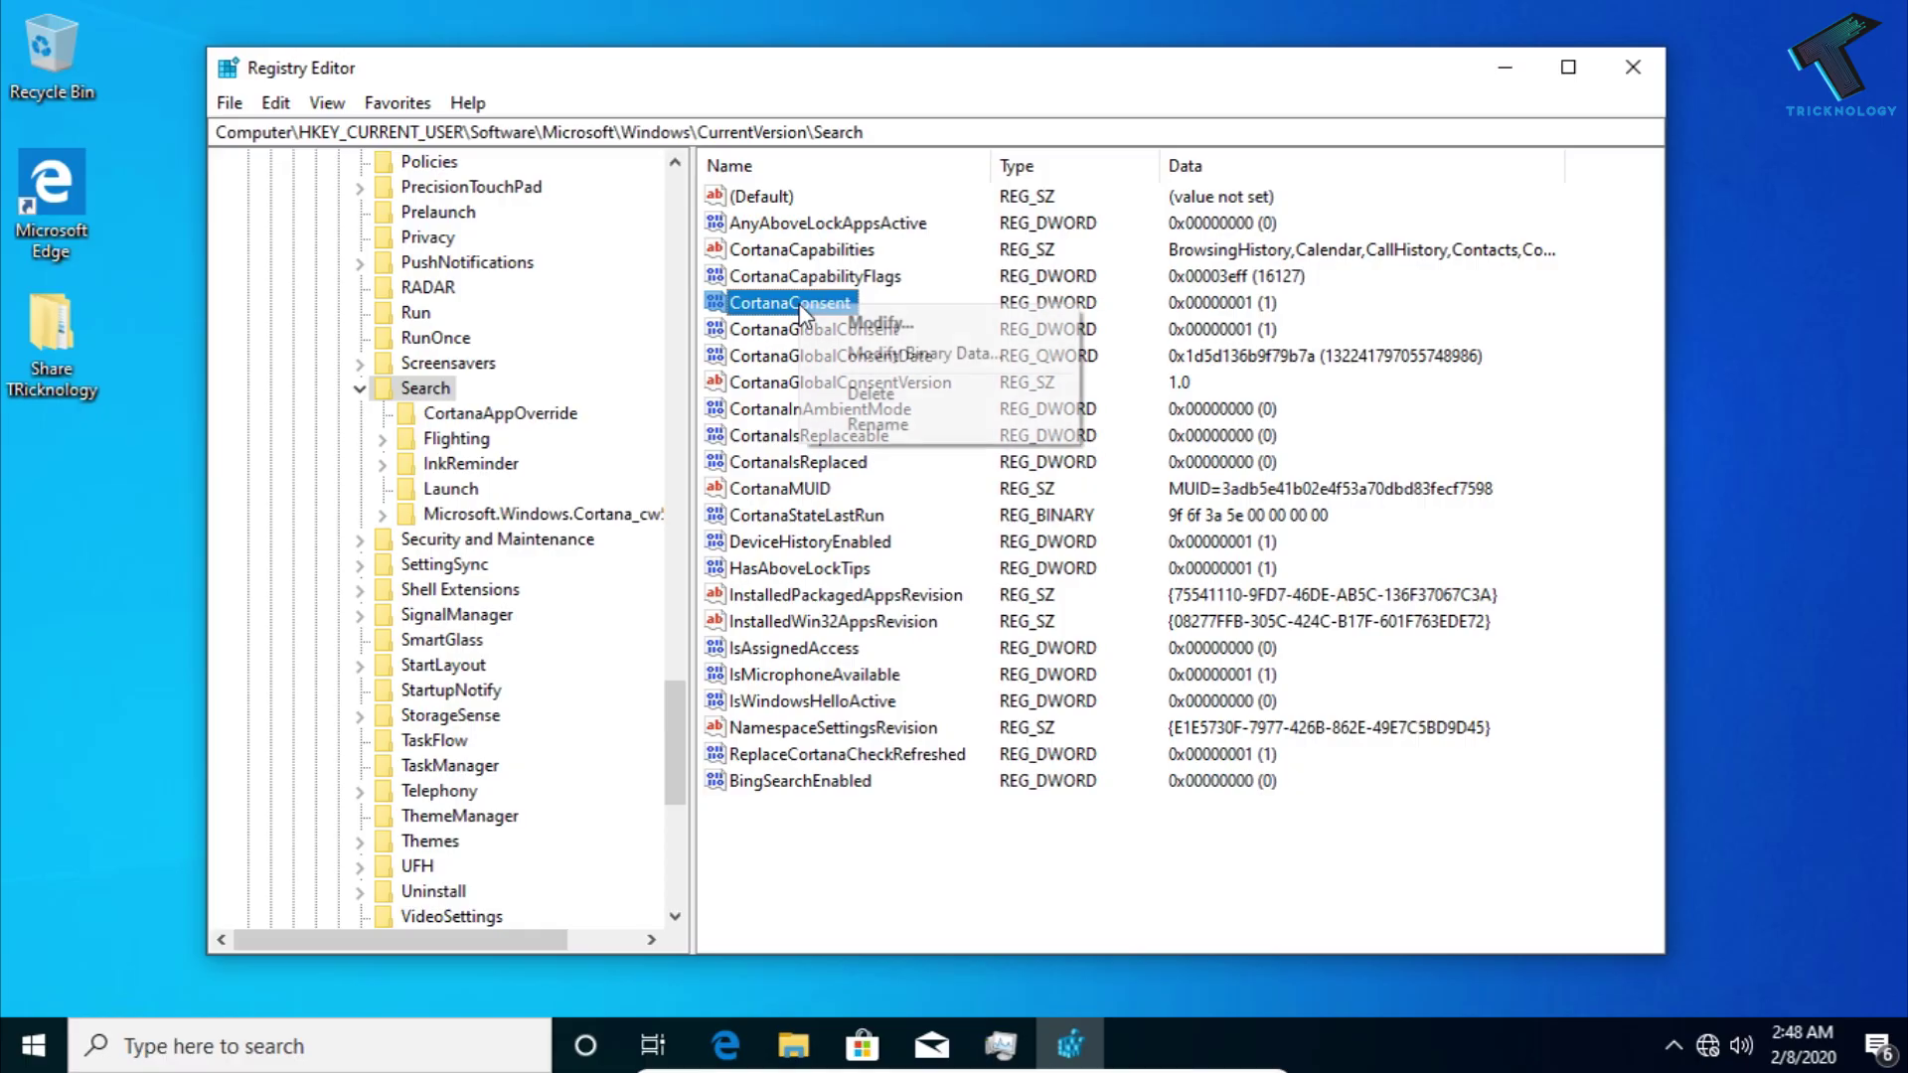
left_click(862, 326)
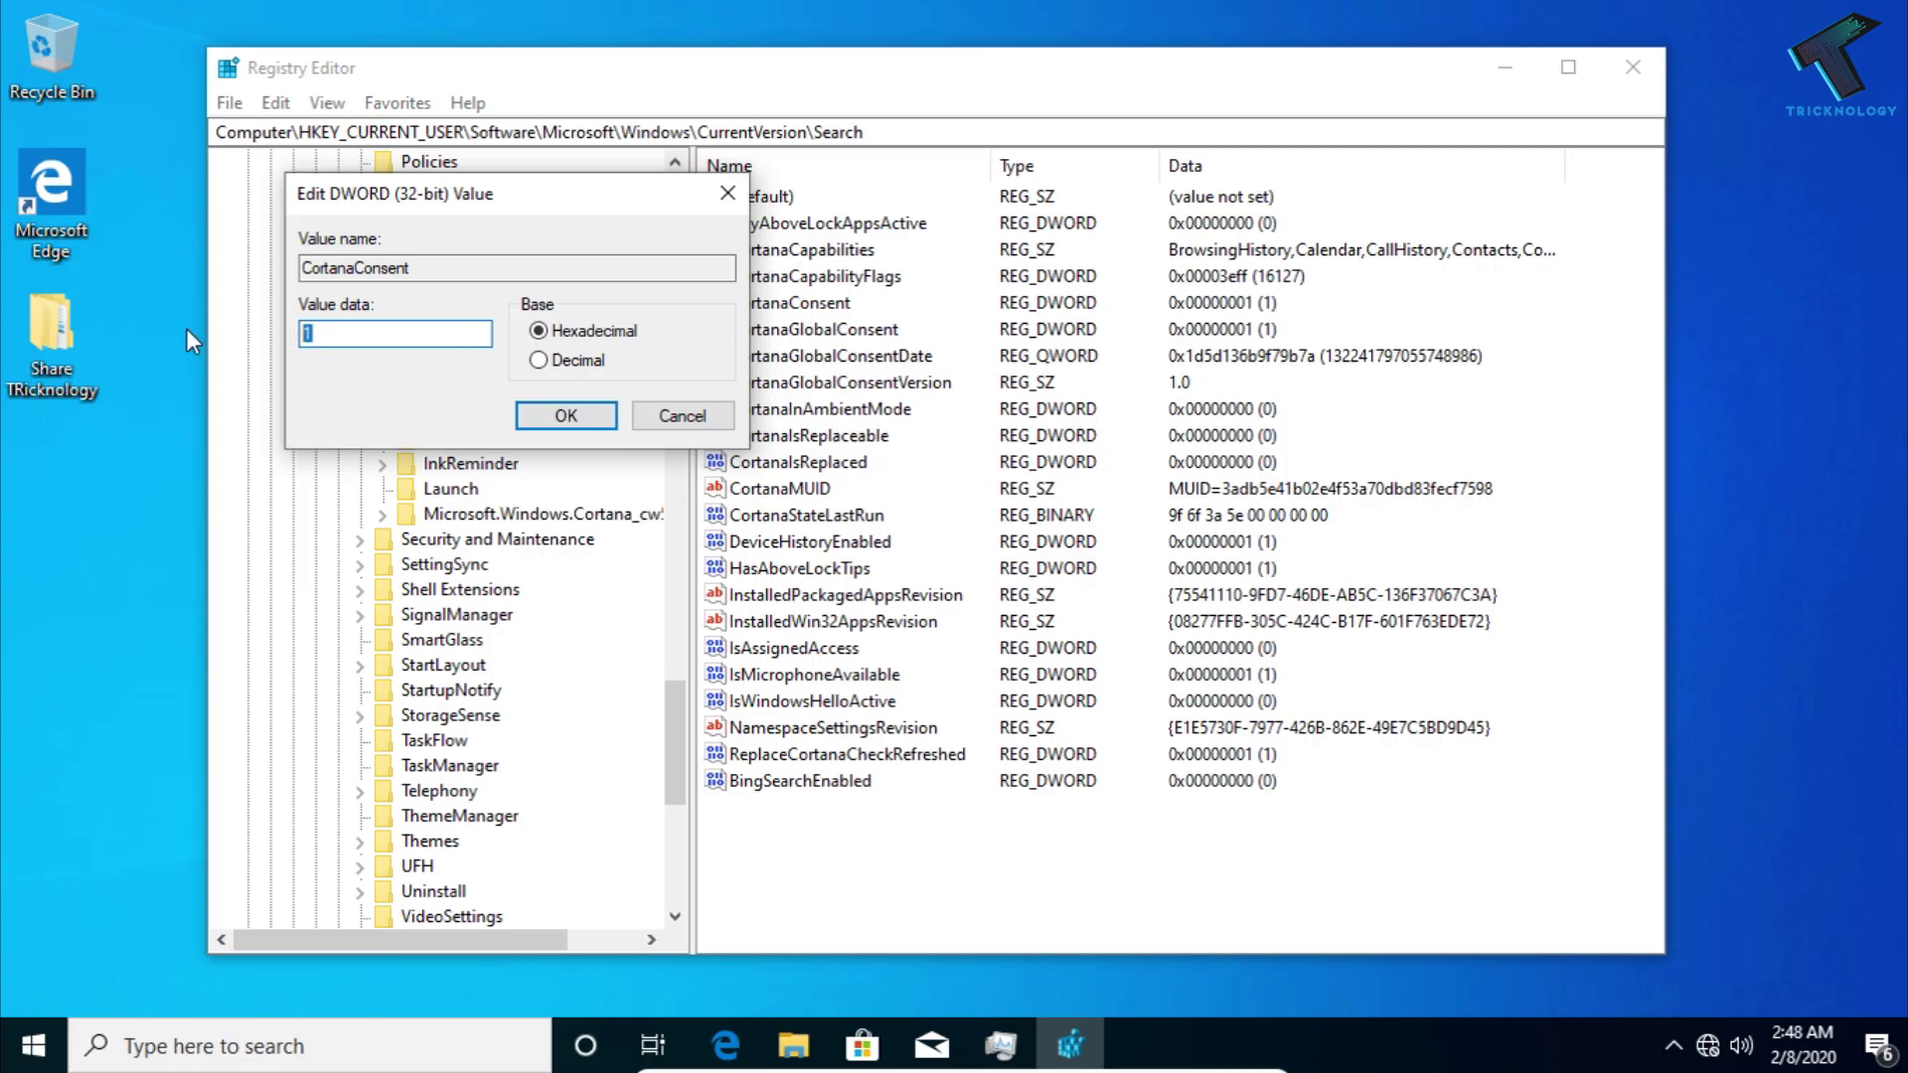
type("0")
left_click(608, 419)
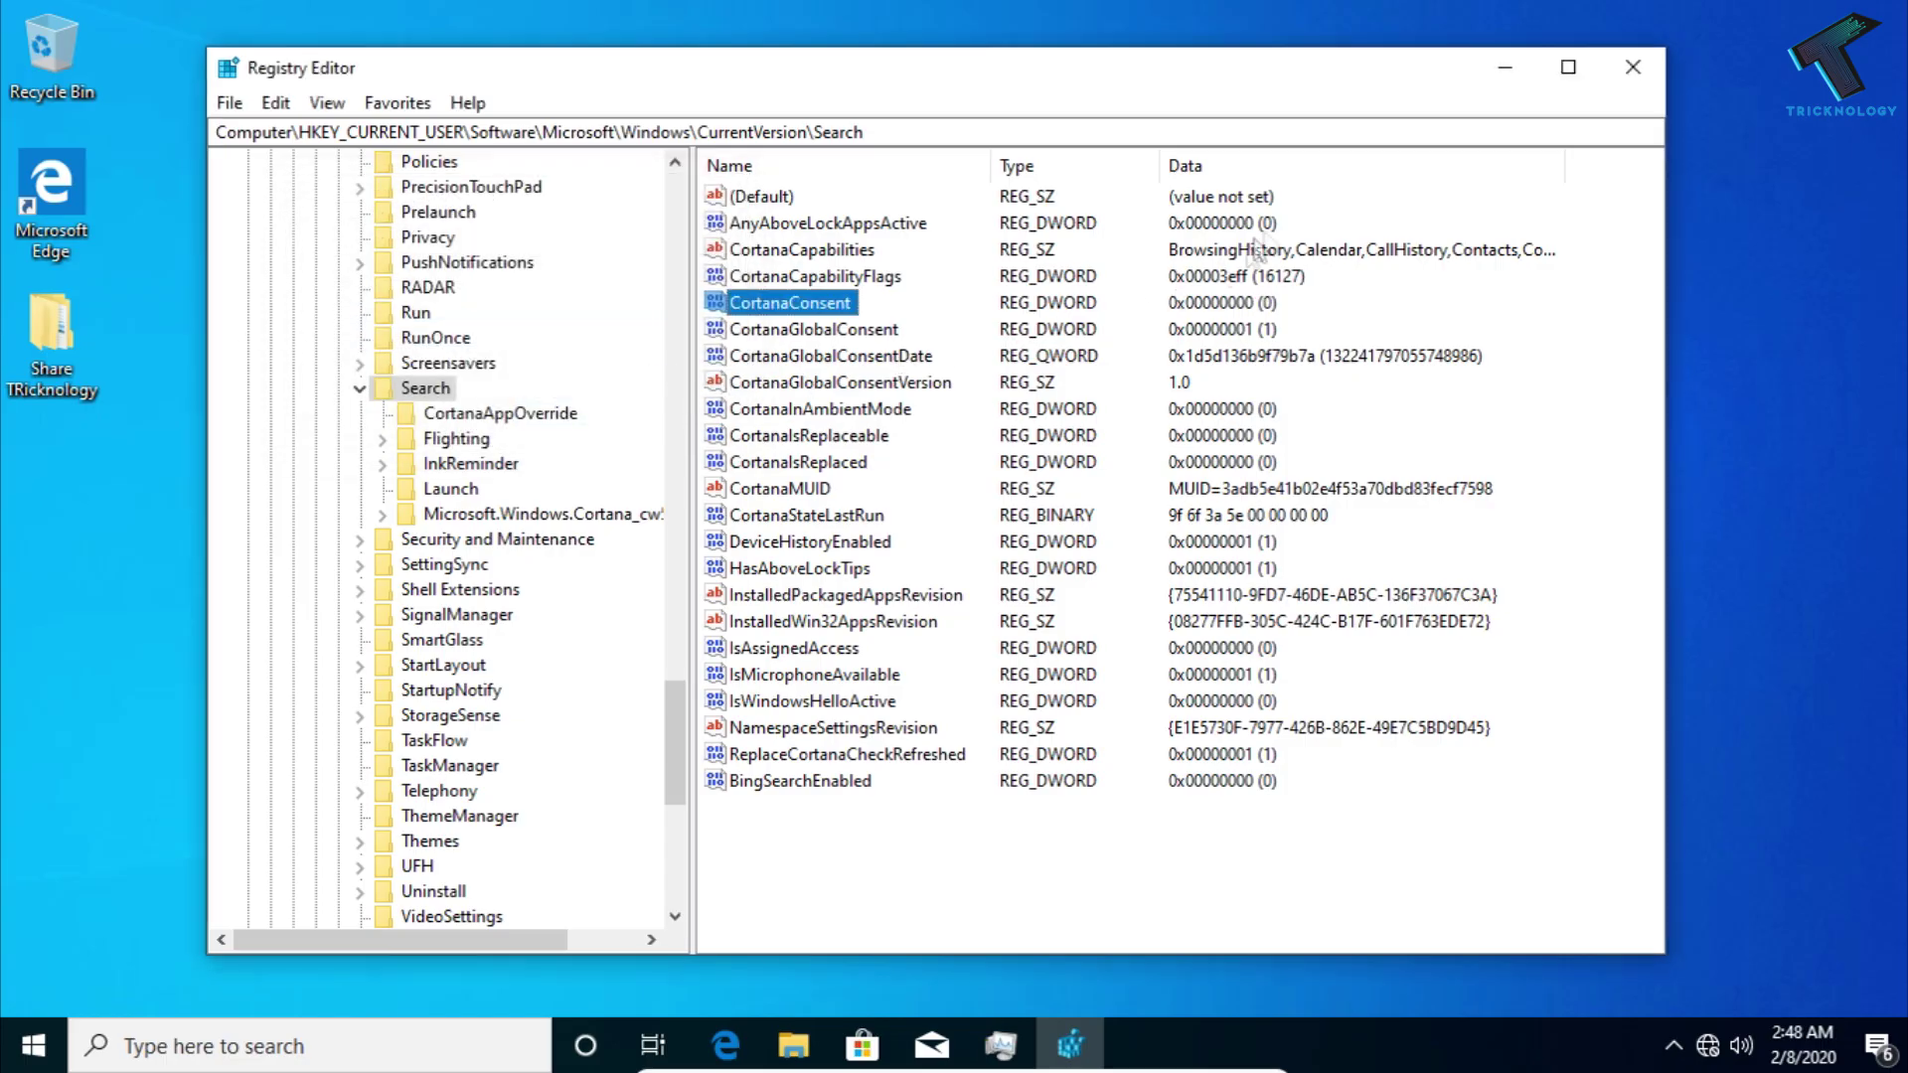
left_click(1505, 68)
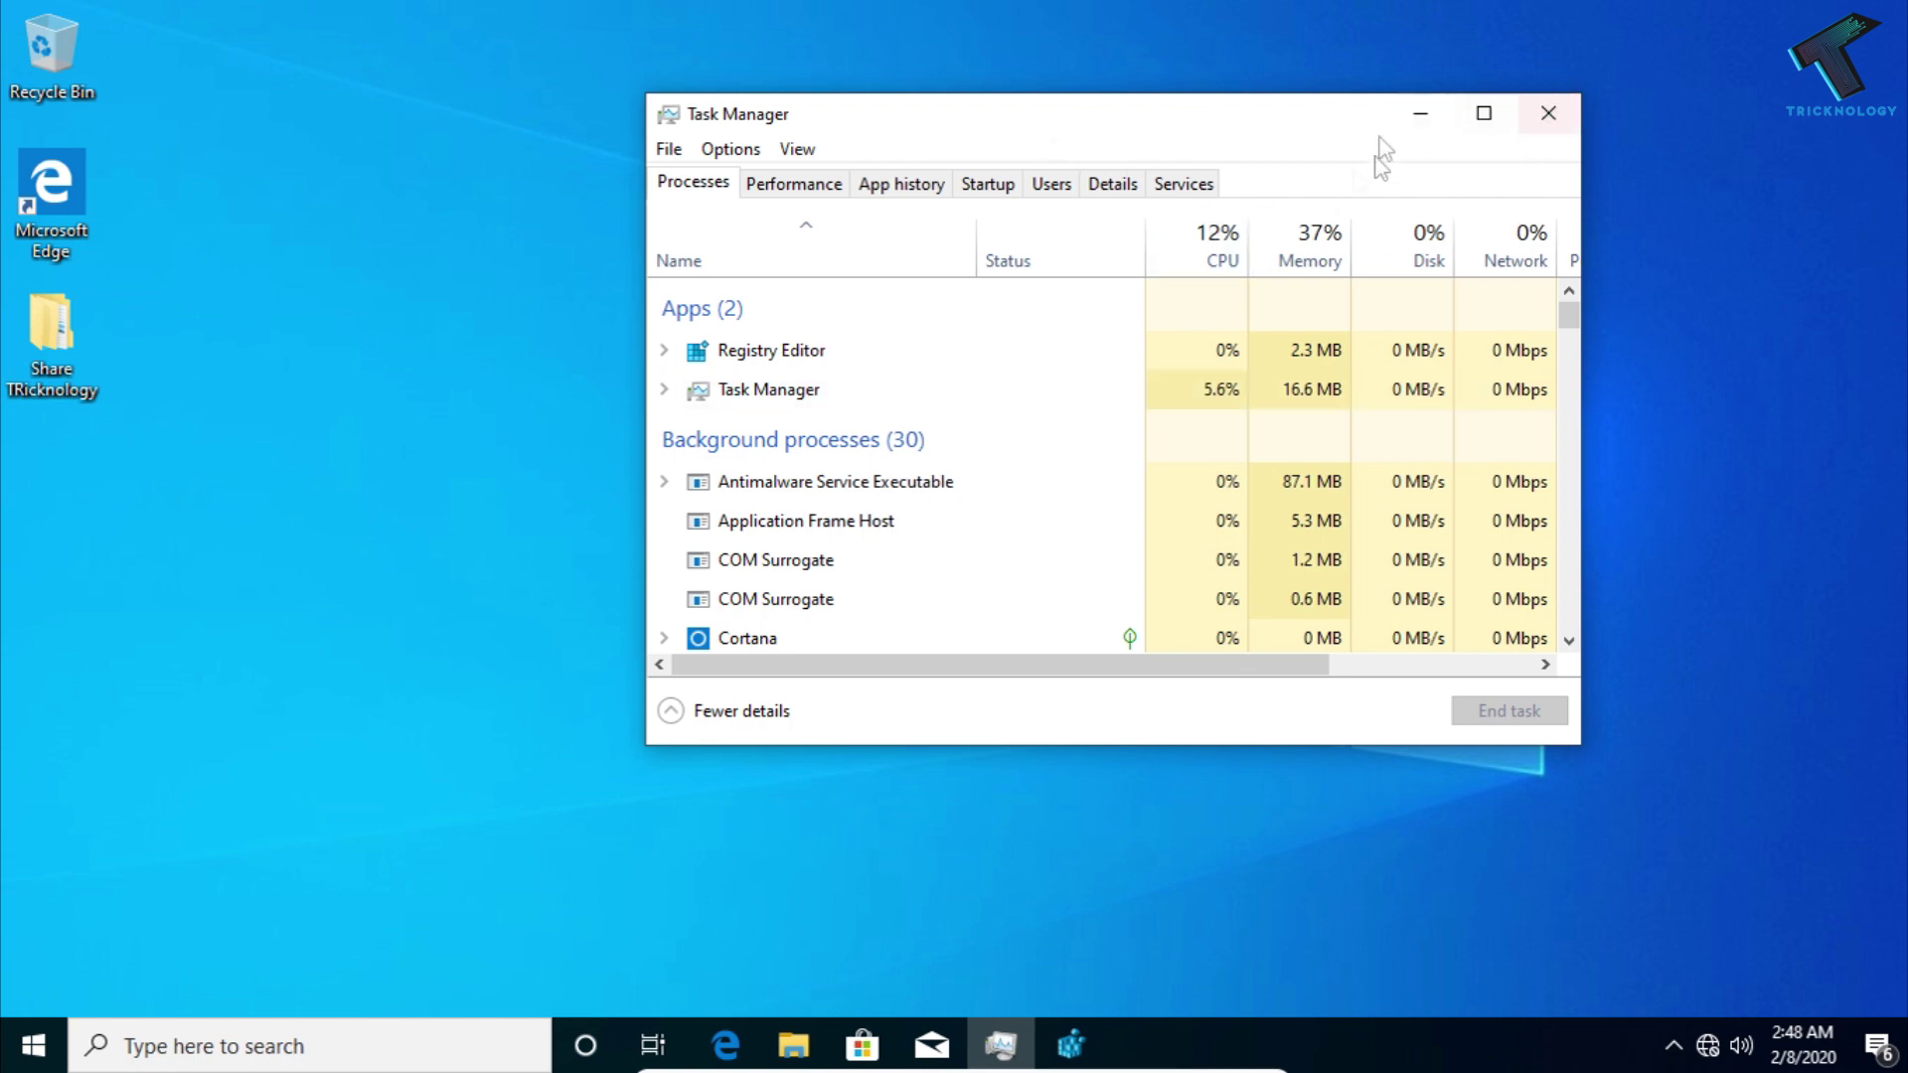
- Run 'services.msc' as a new task from Task Manager's File menu
left_click_drag(988, 119, 1013, 177)
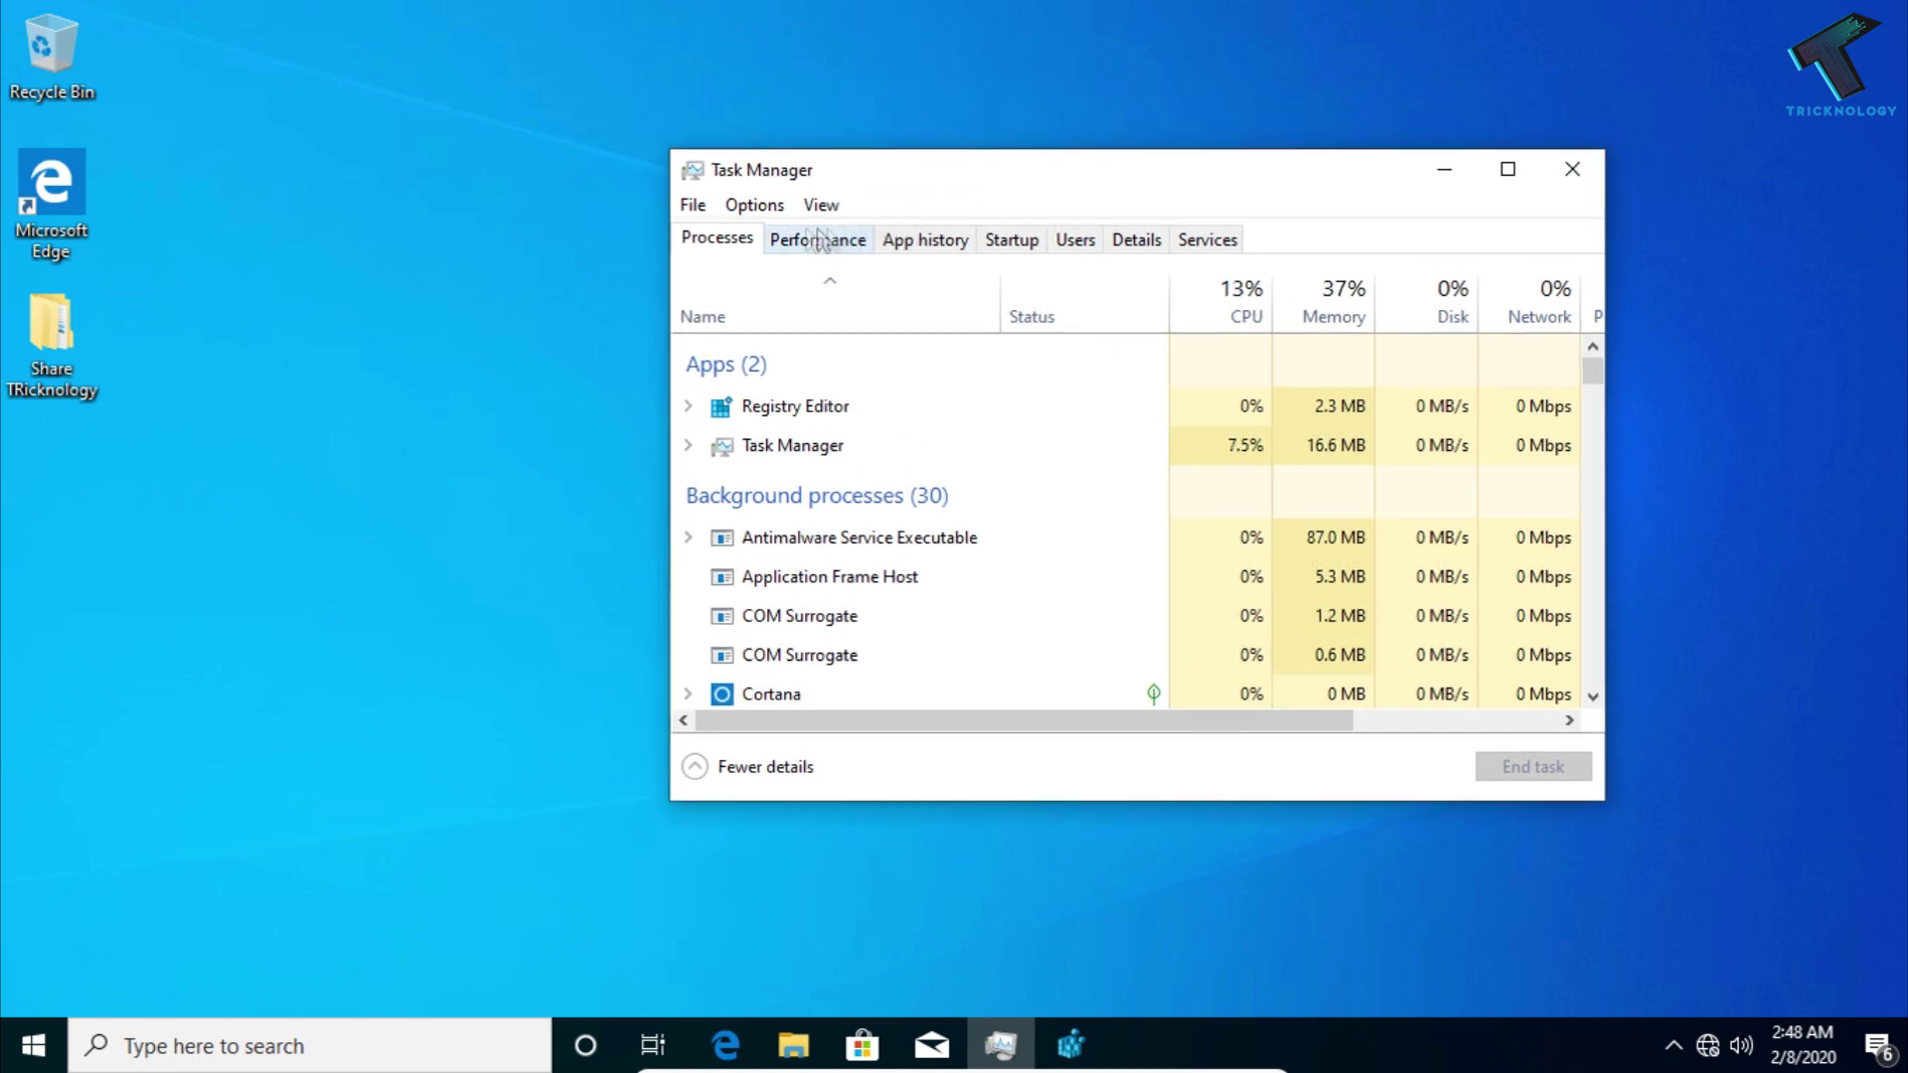
left_click(691, 211)
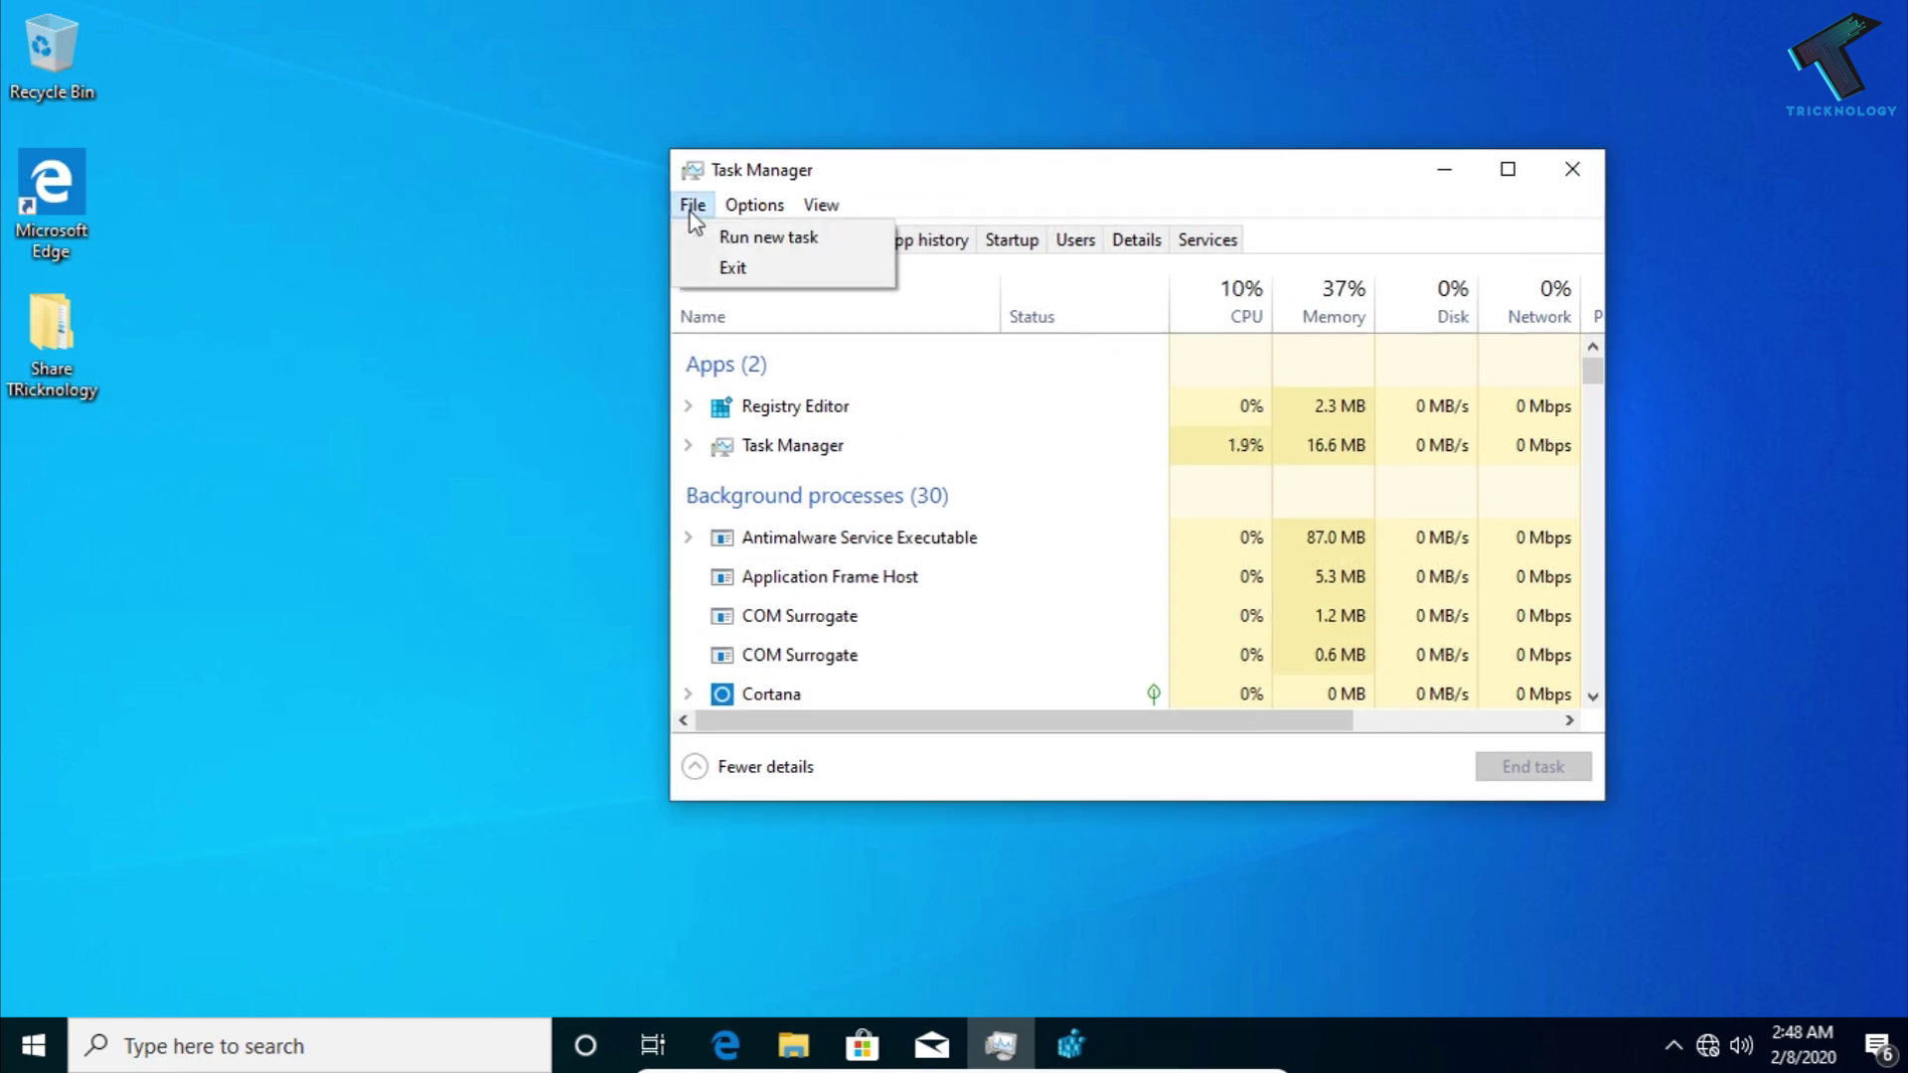
left_click(767, 239)
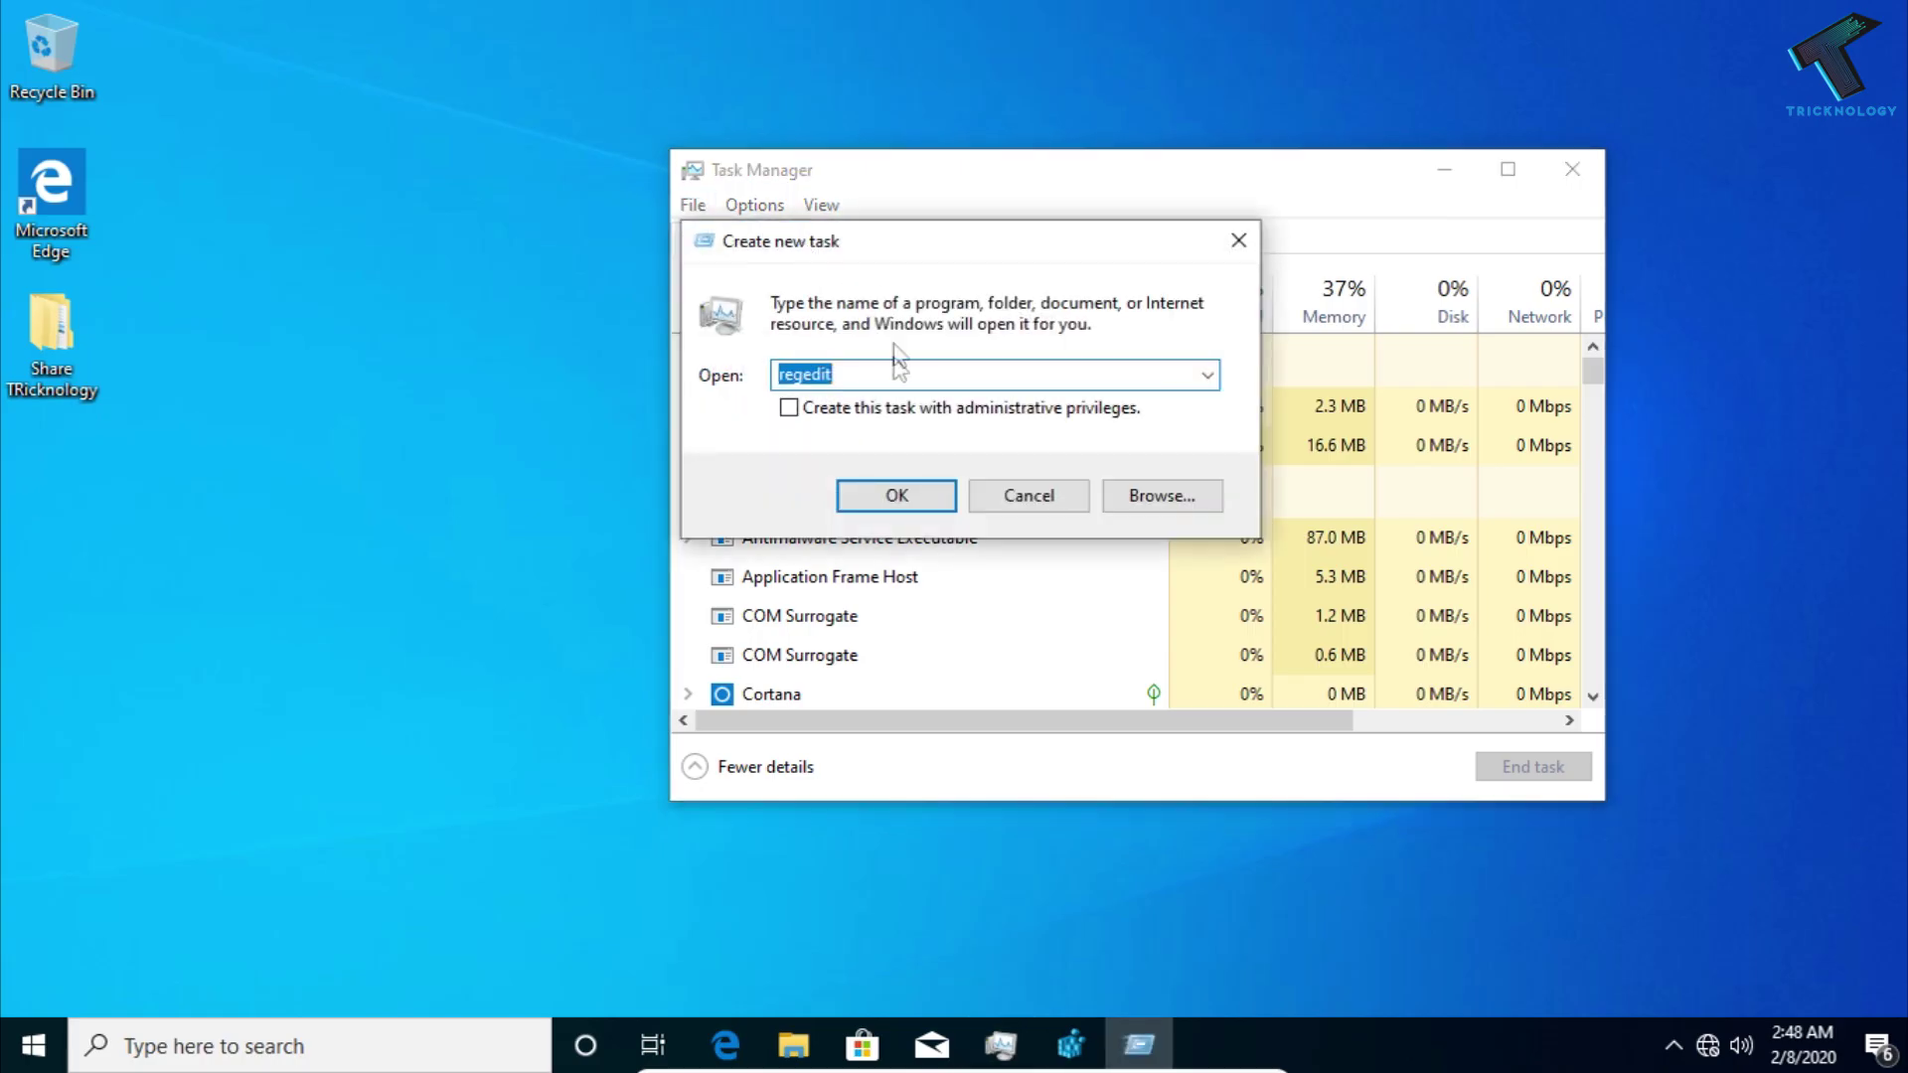
type("servic")
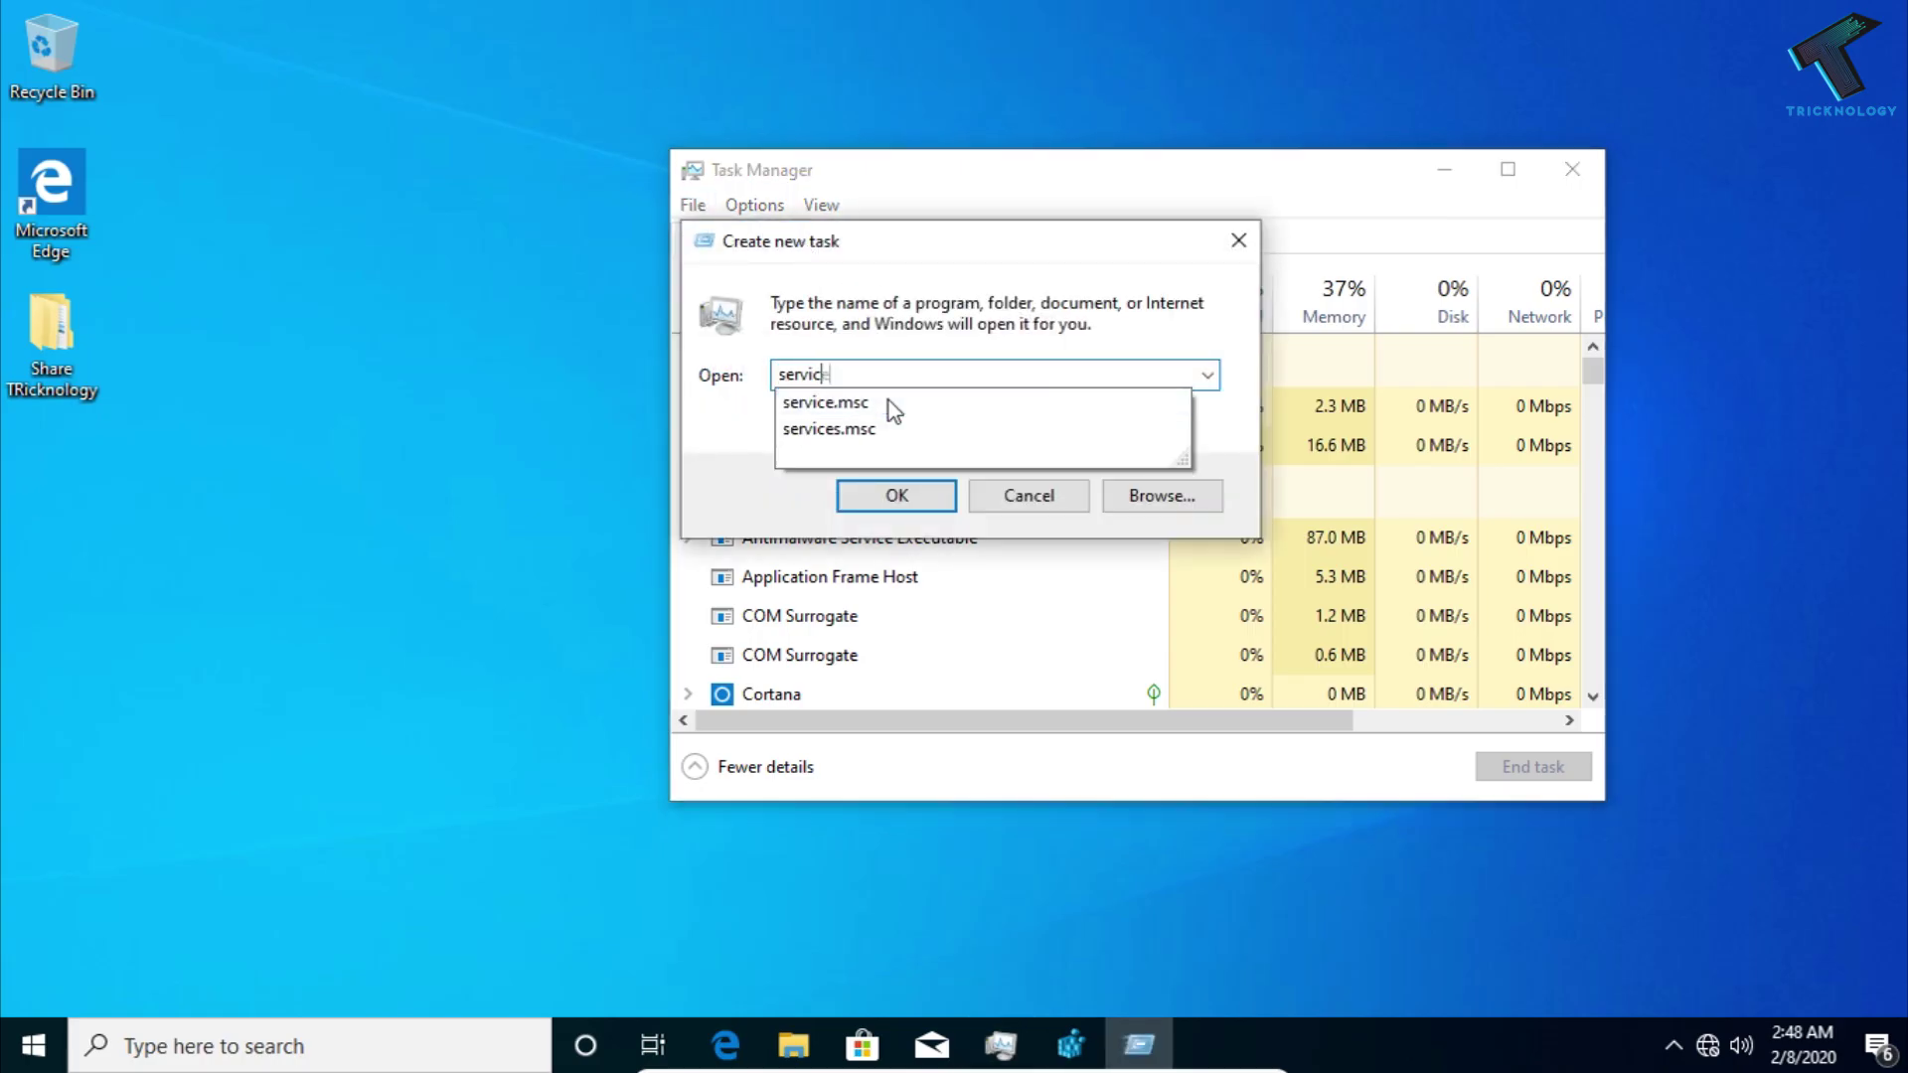
type("es.s")
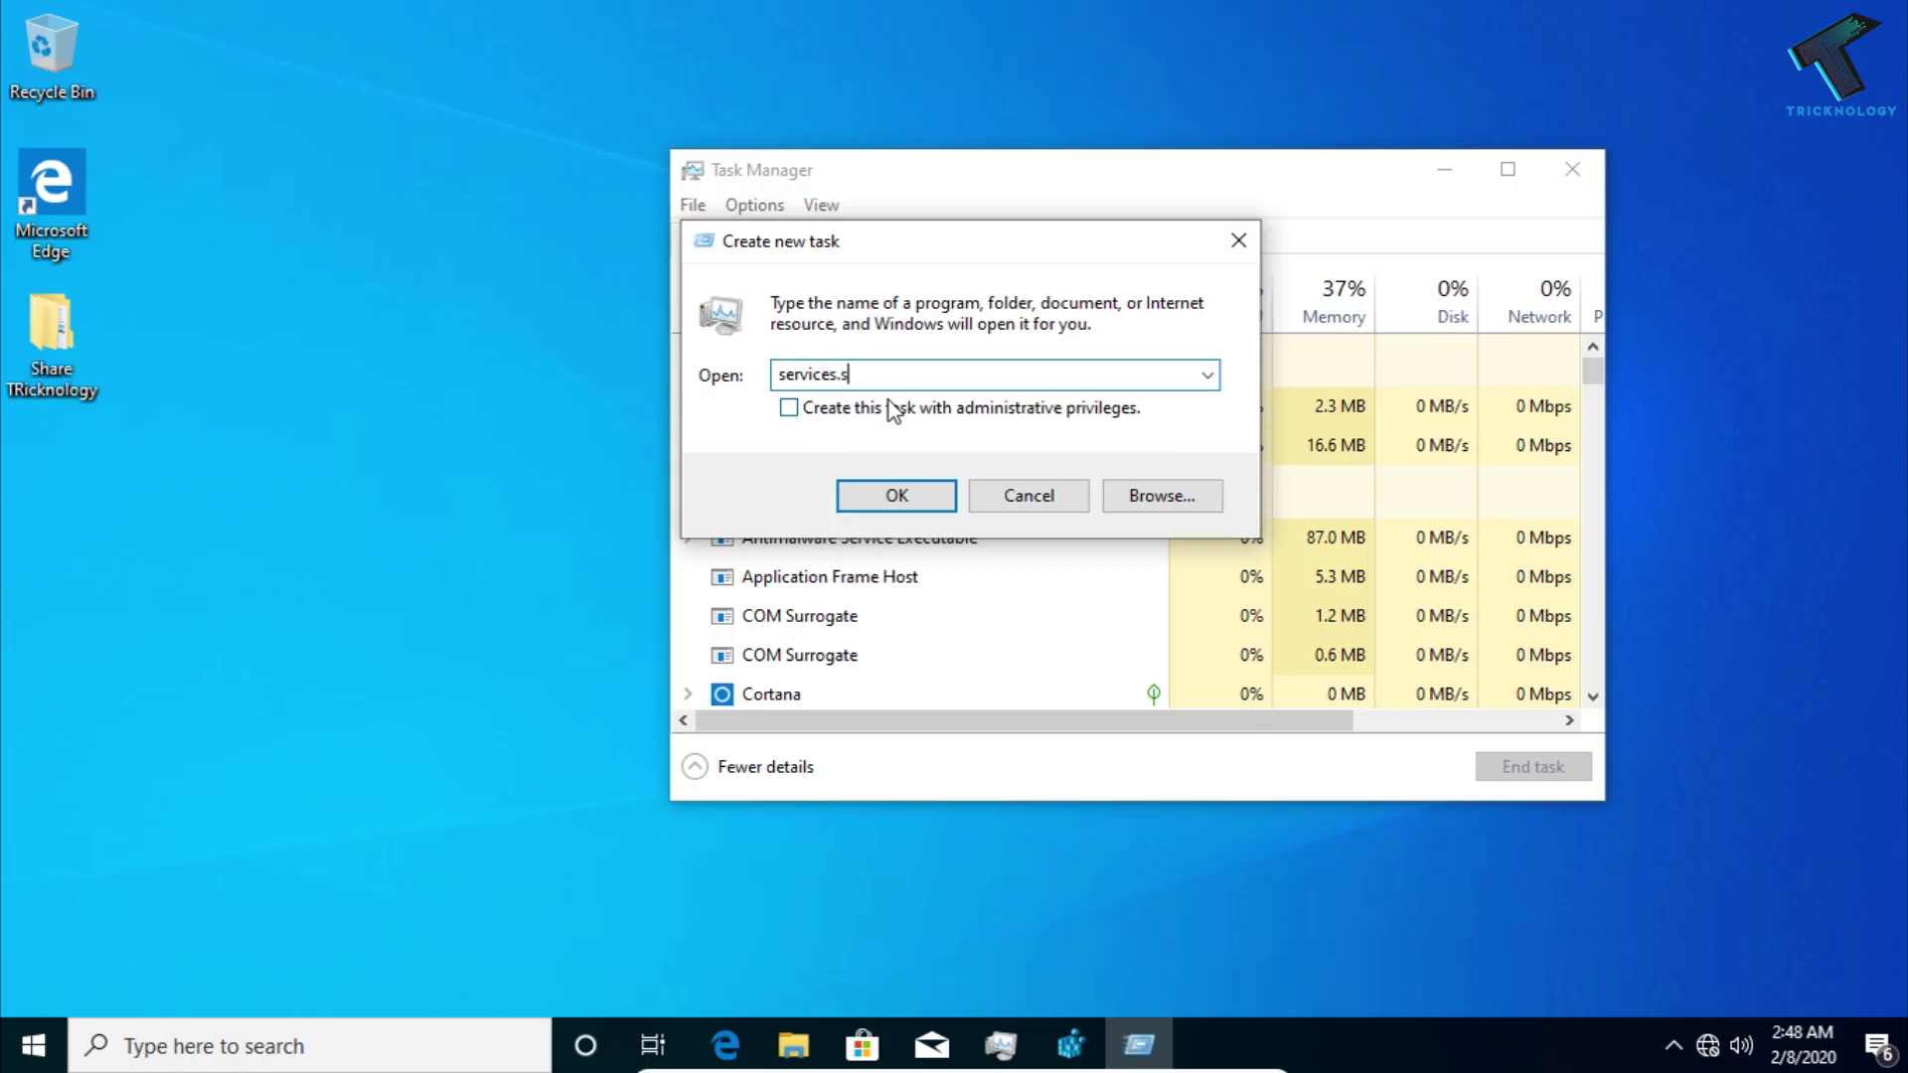
type("c")
key("BackSpace")
type("msc")
left_click_drag(778, 381, 919, 377)
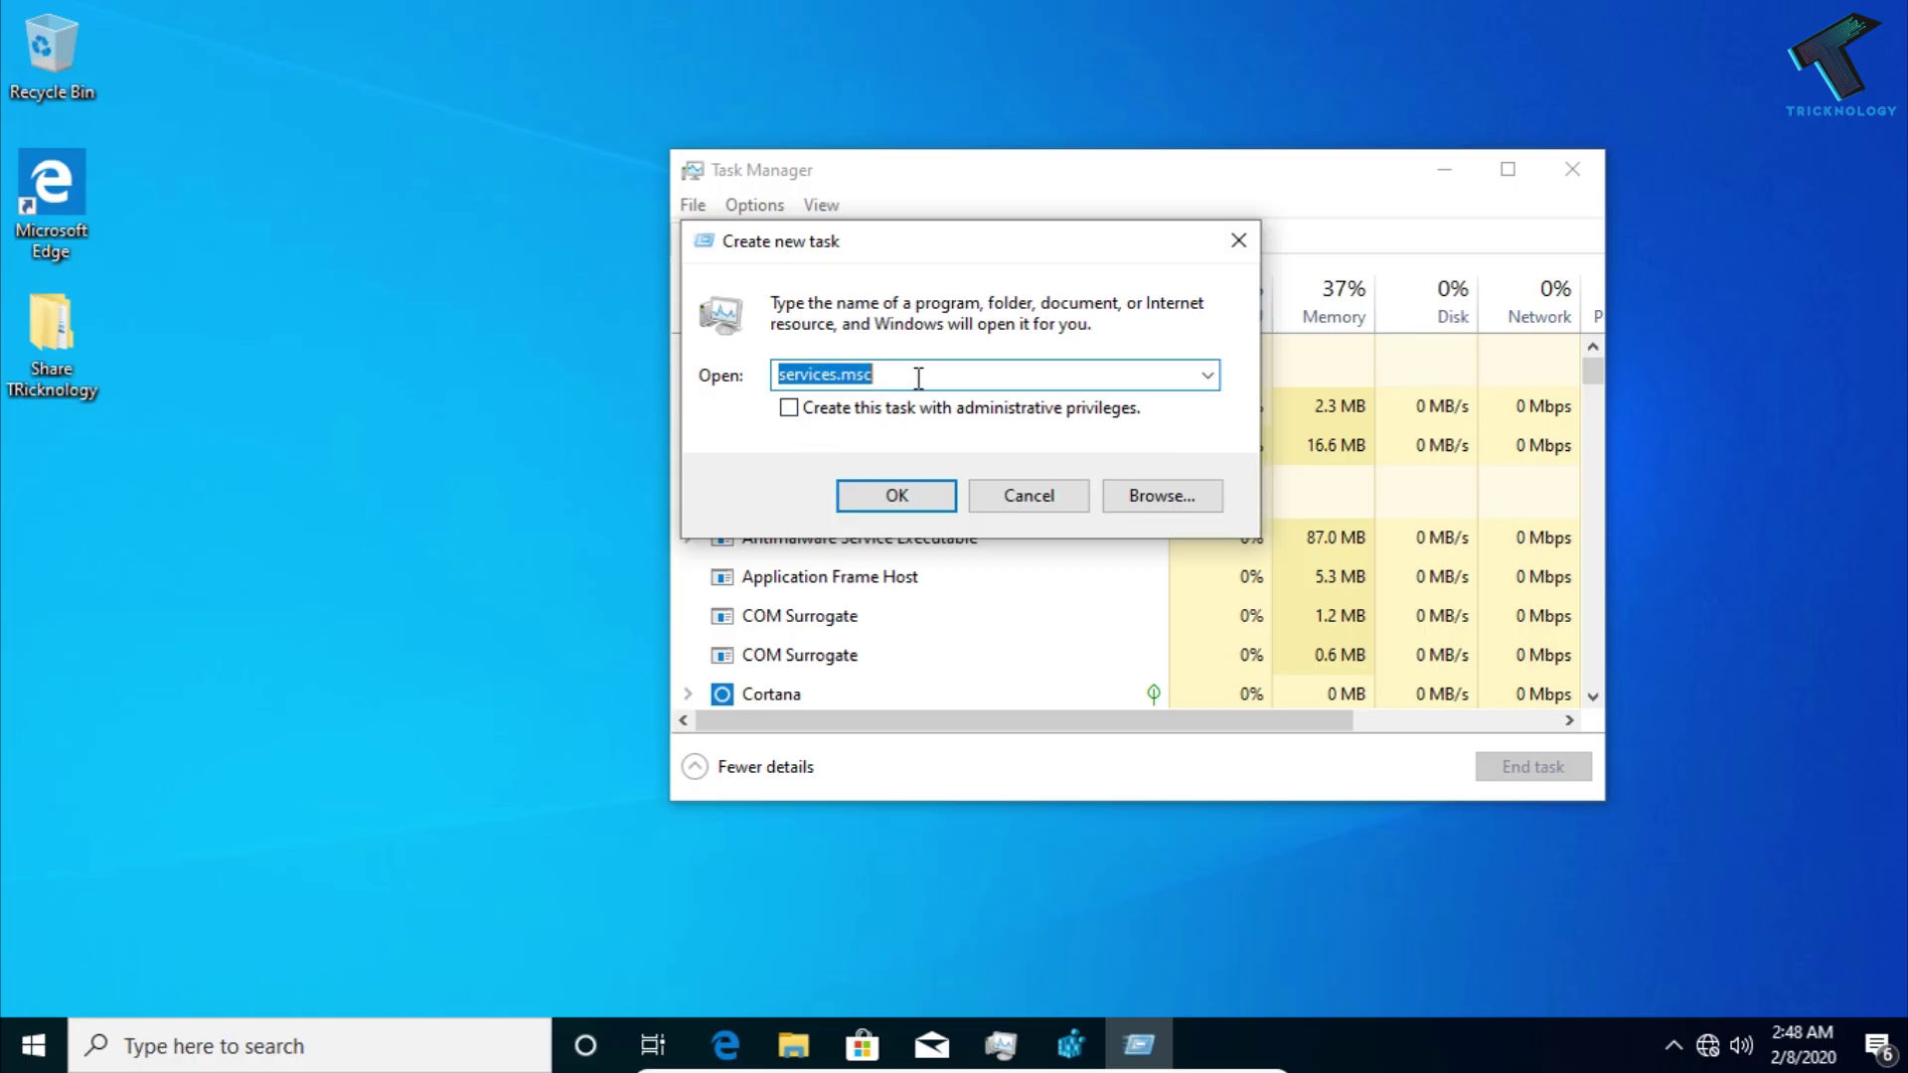
left_click(919, 378)
double_click(957, 374)
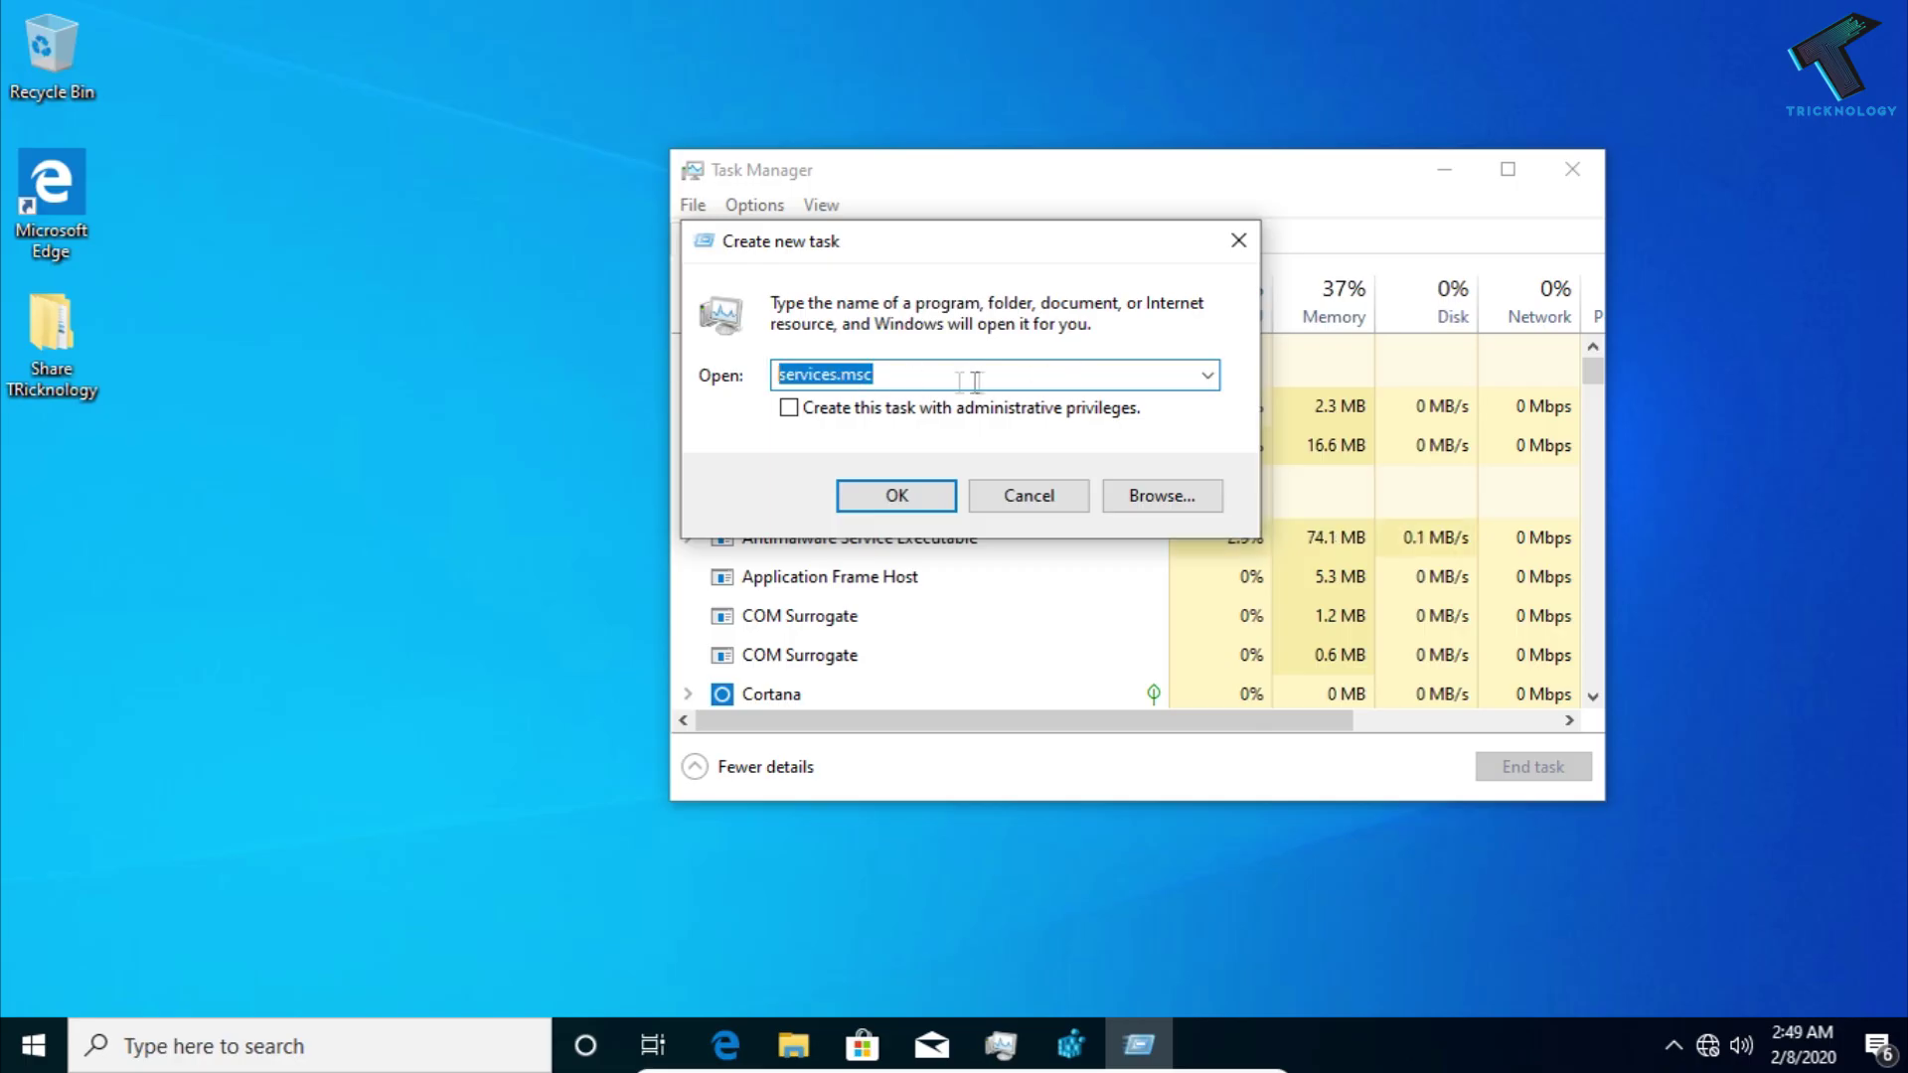
left_click(903, 494)
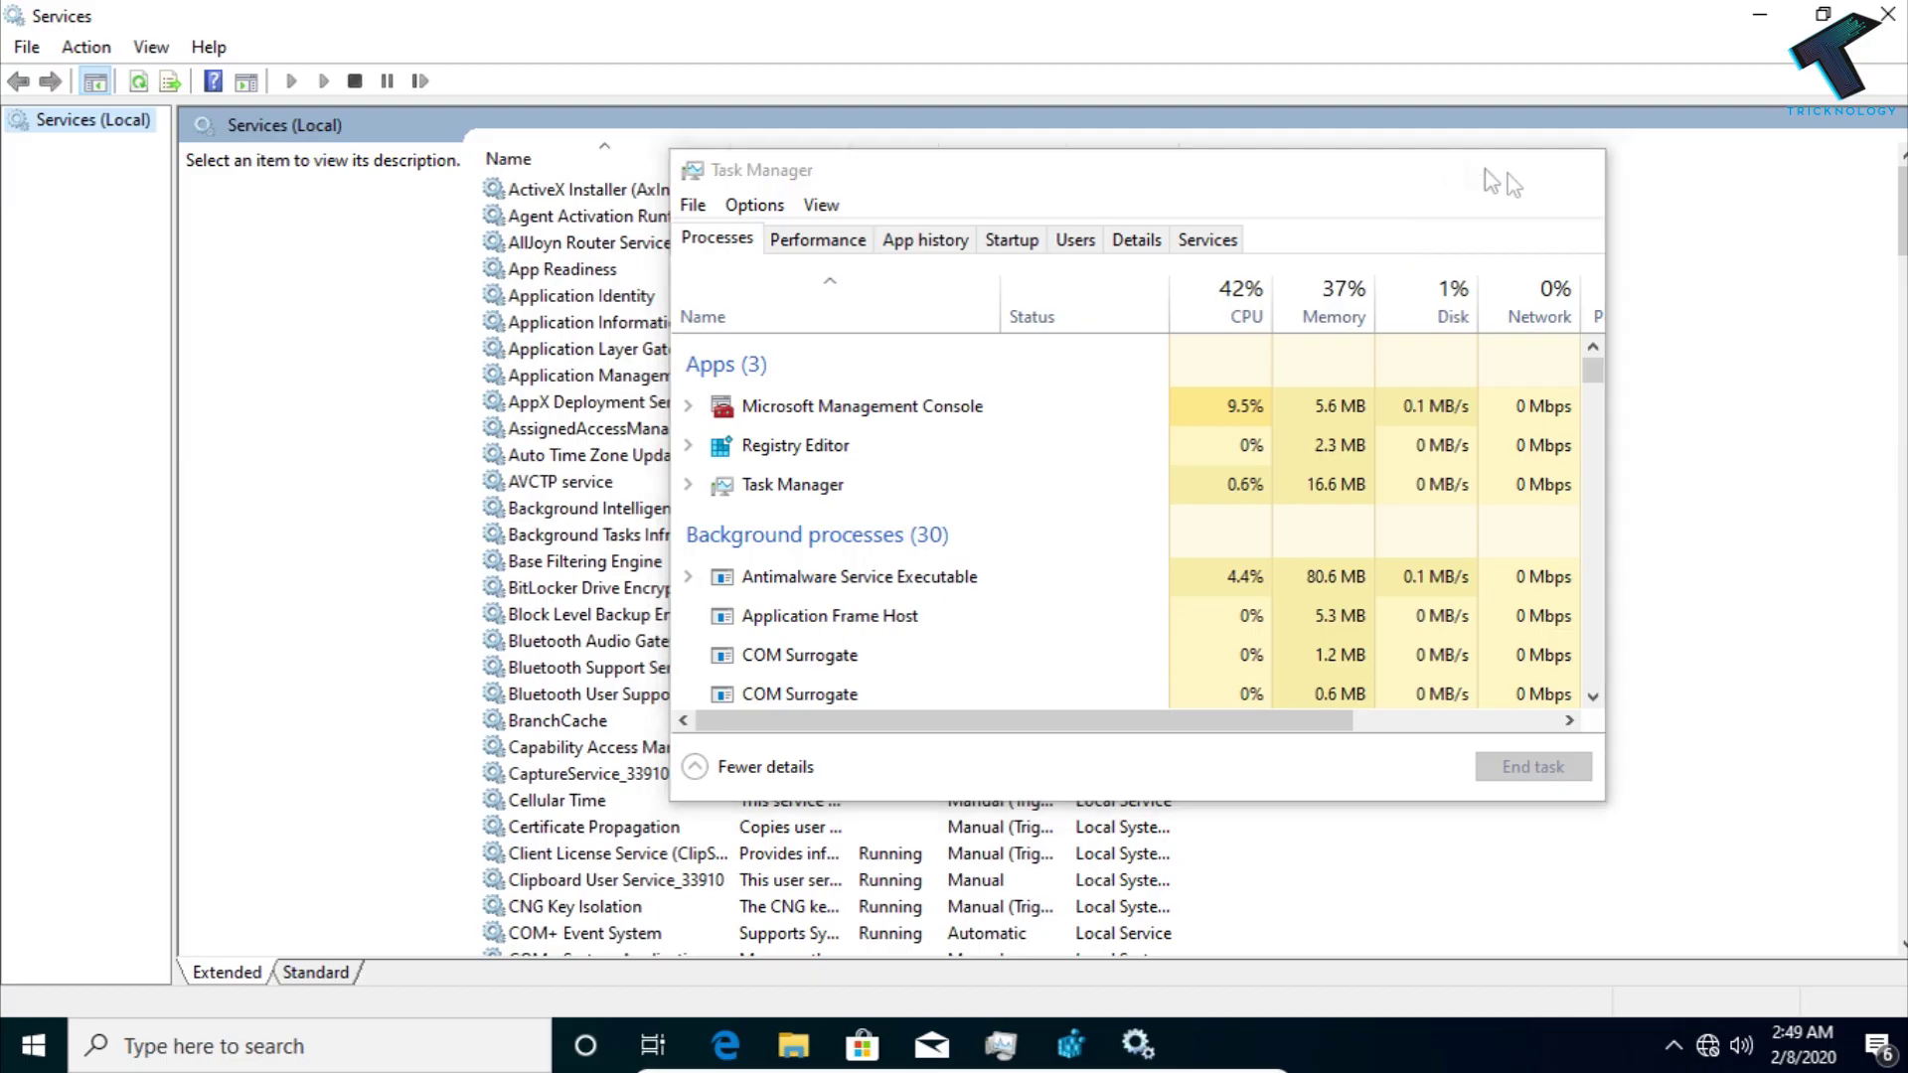
scroll(1044, 567, "down", 7)
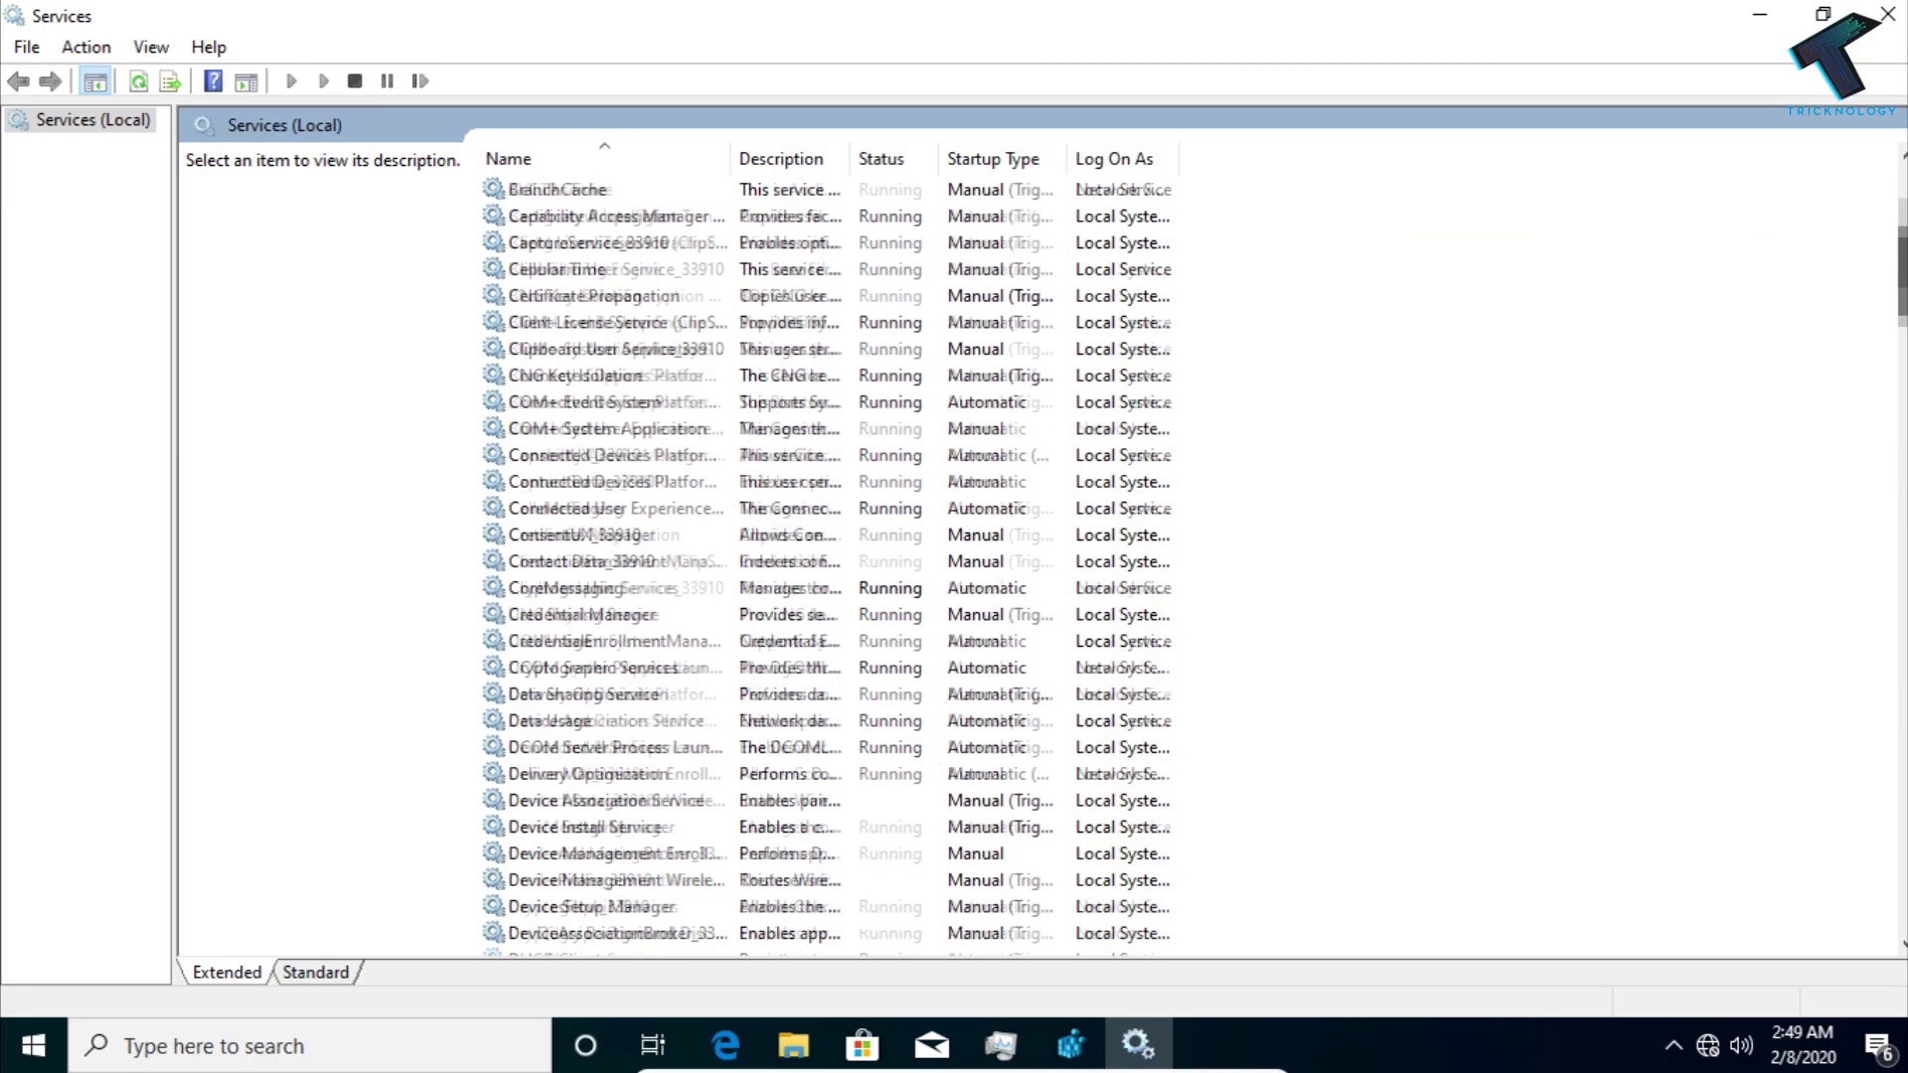
scroll(1043, 566, "down", 20)
scroll(1044, 566, "down", 20)
scroll(1044, 567, "down", 13)
scroll(1045, 567, "down", 3)
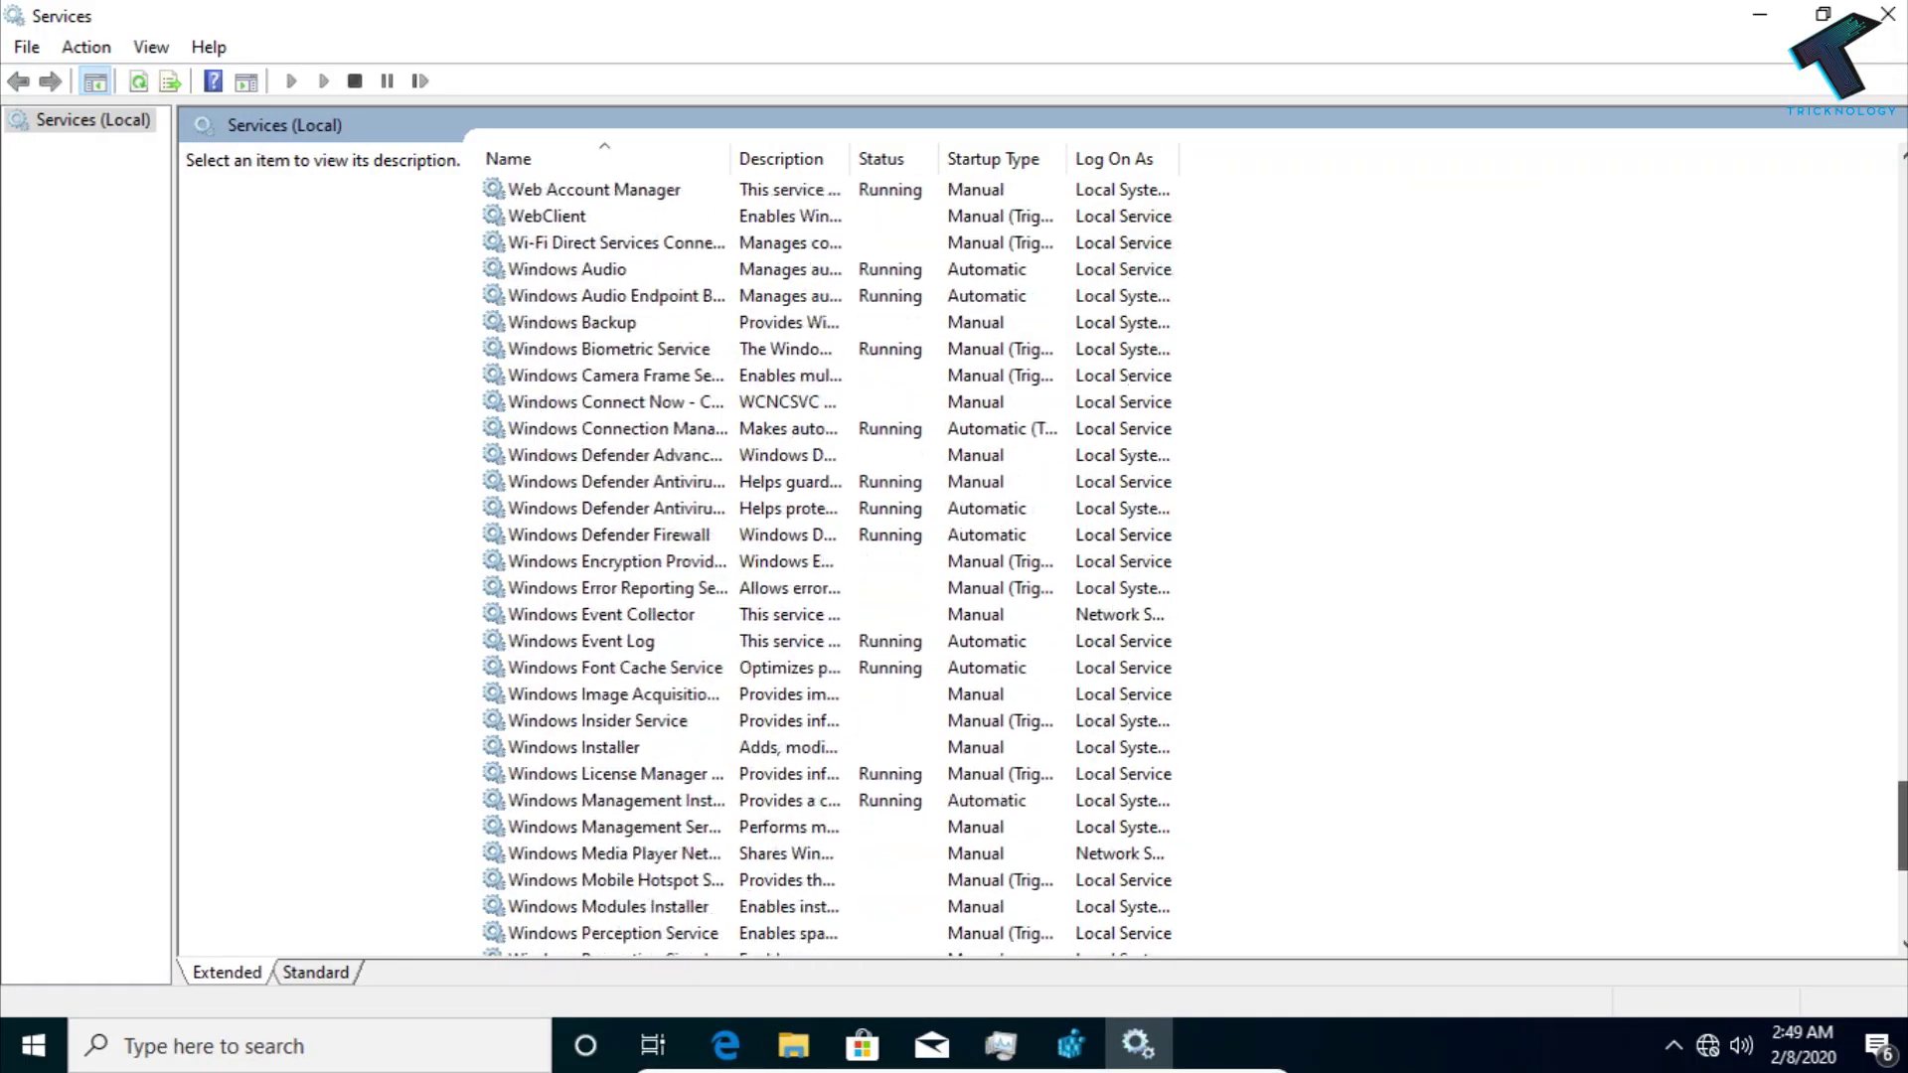
scroll(1044, 566, "down", 4)
scroll(1044, 567, "down", 1)
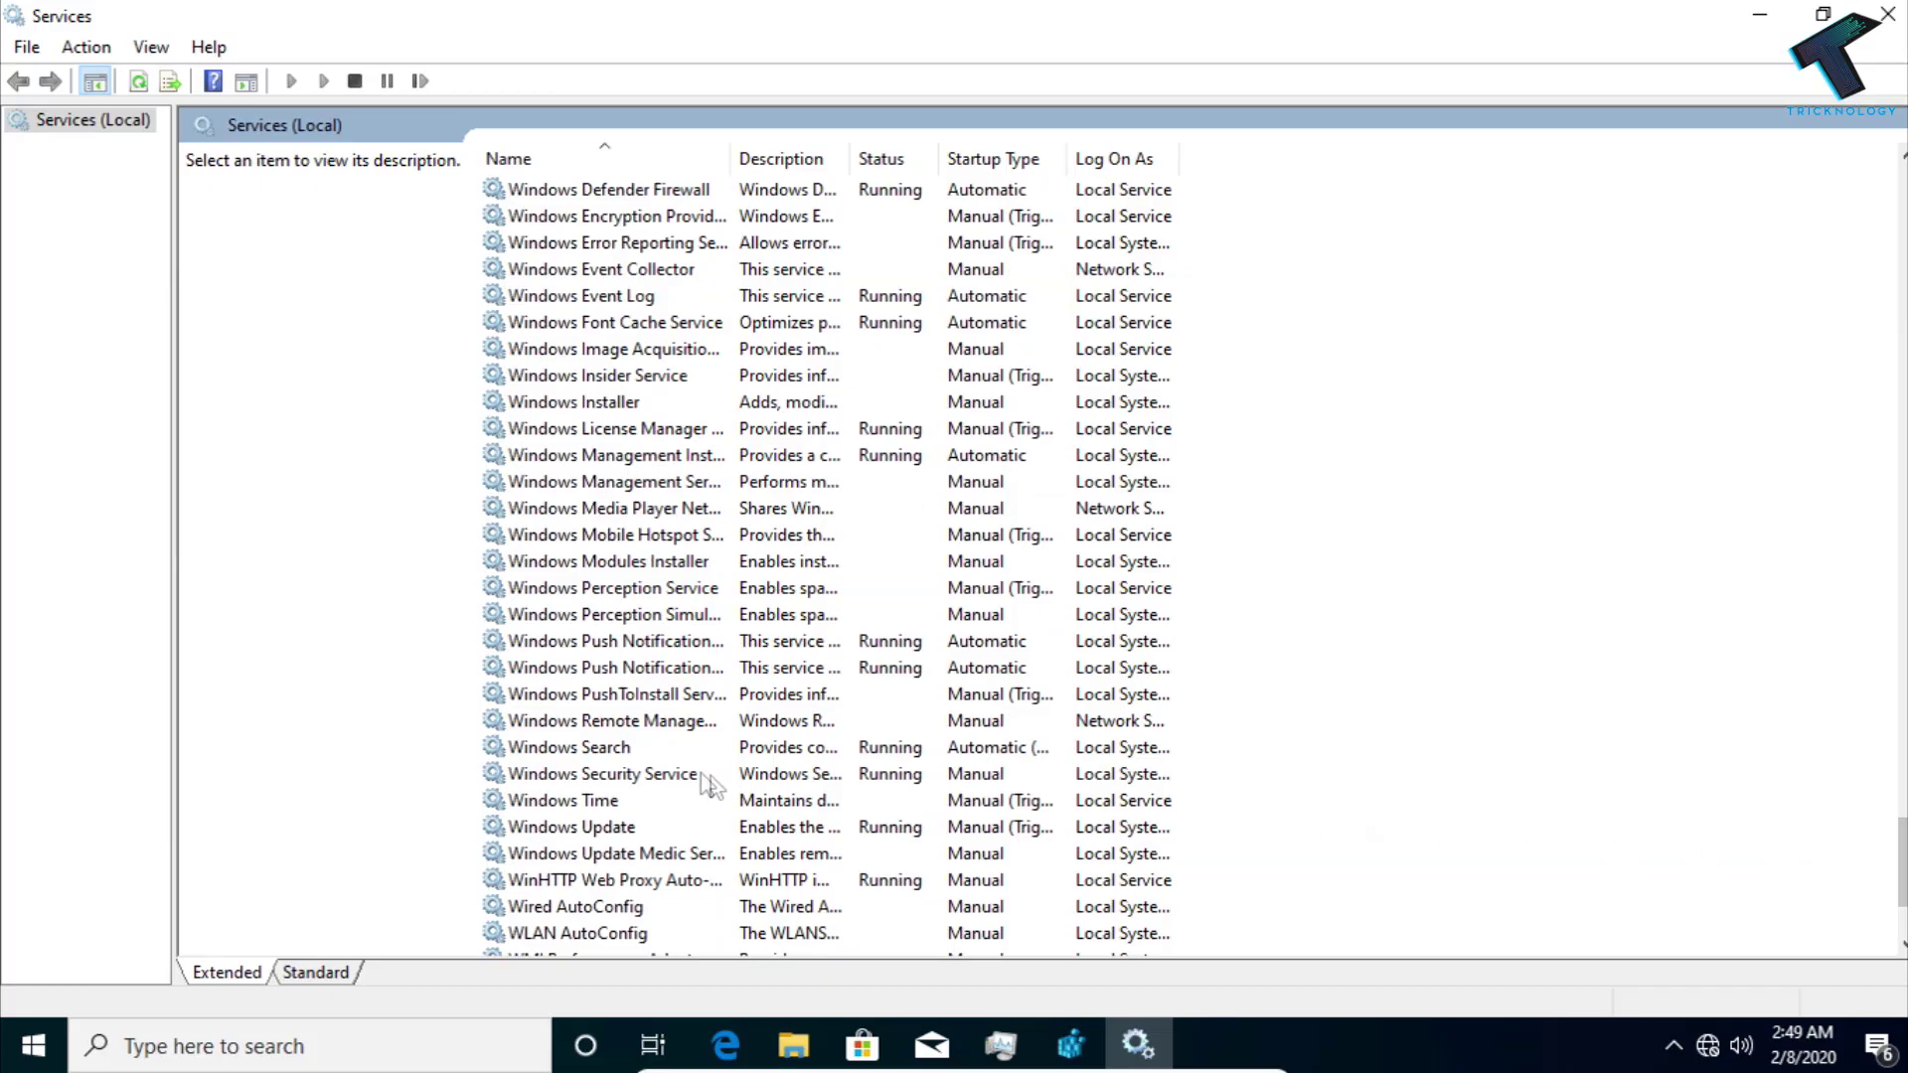
- Select Windows Search in the Services list and restart it
left_click(635, 753)
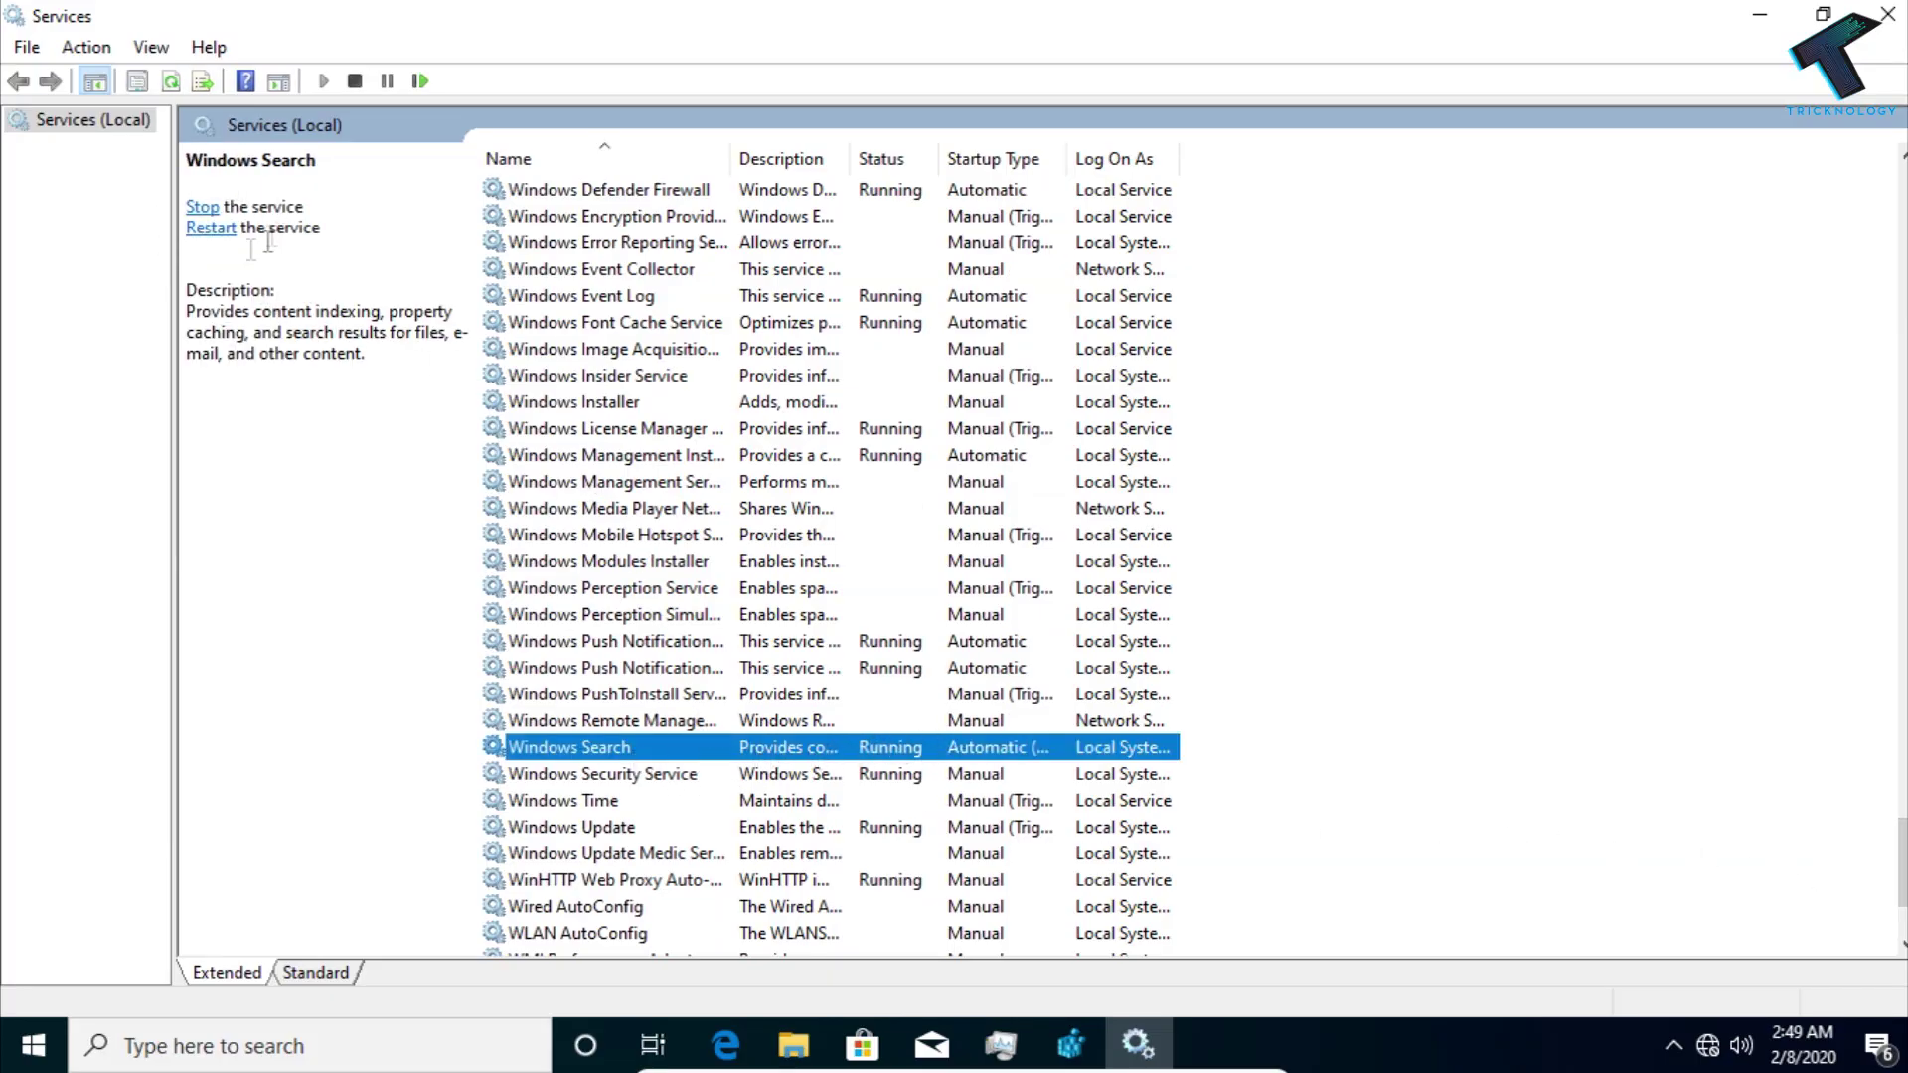
right_click(617, 751)
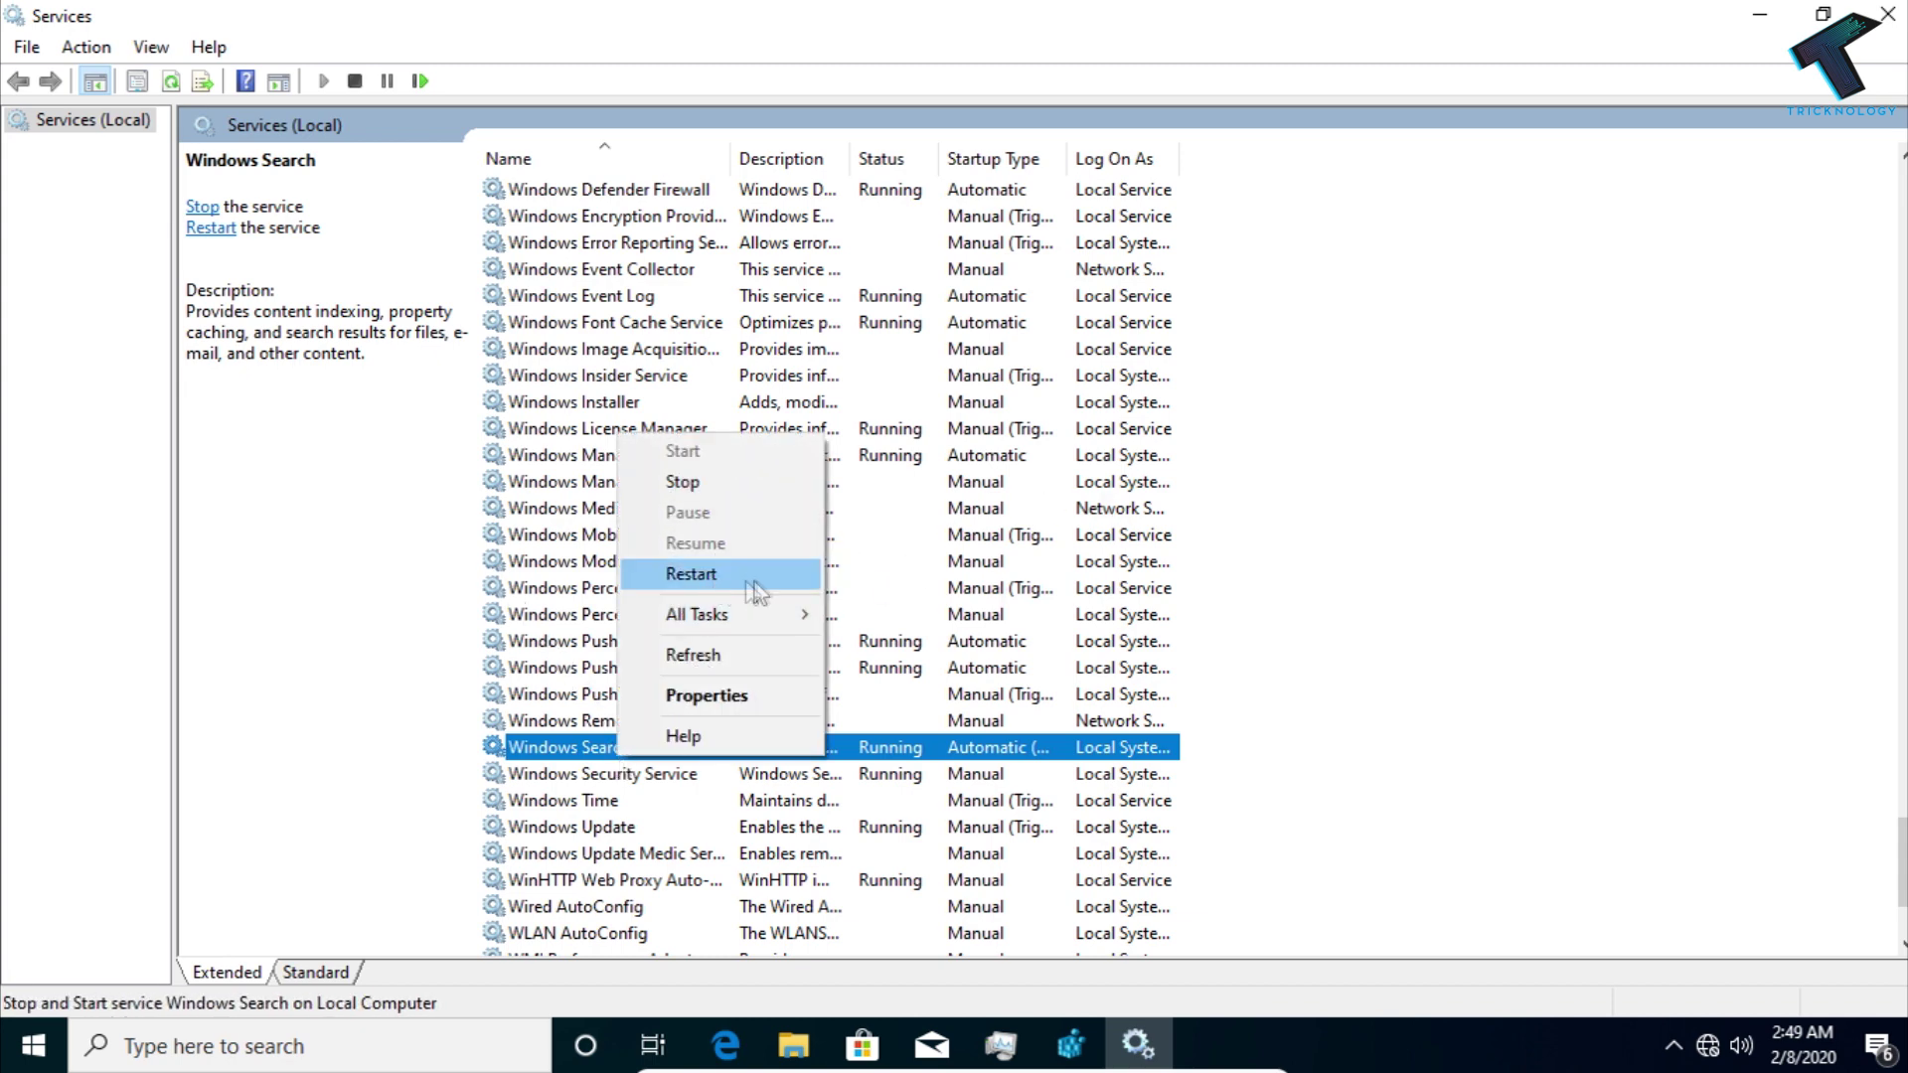
left_click(712, 581)
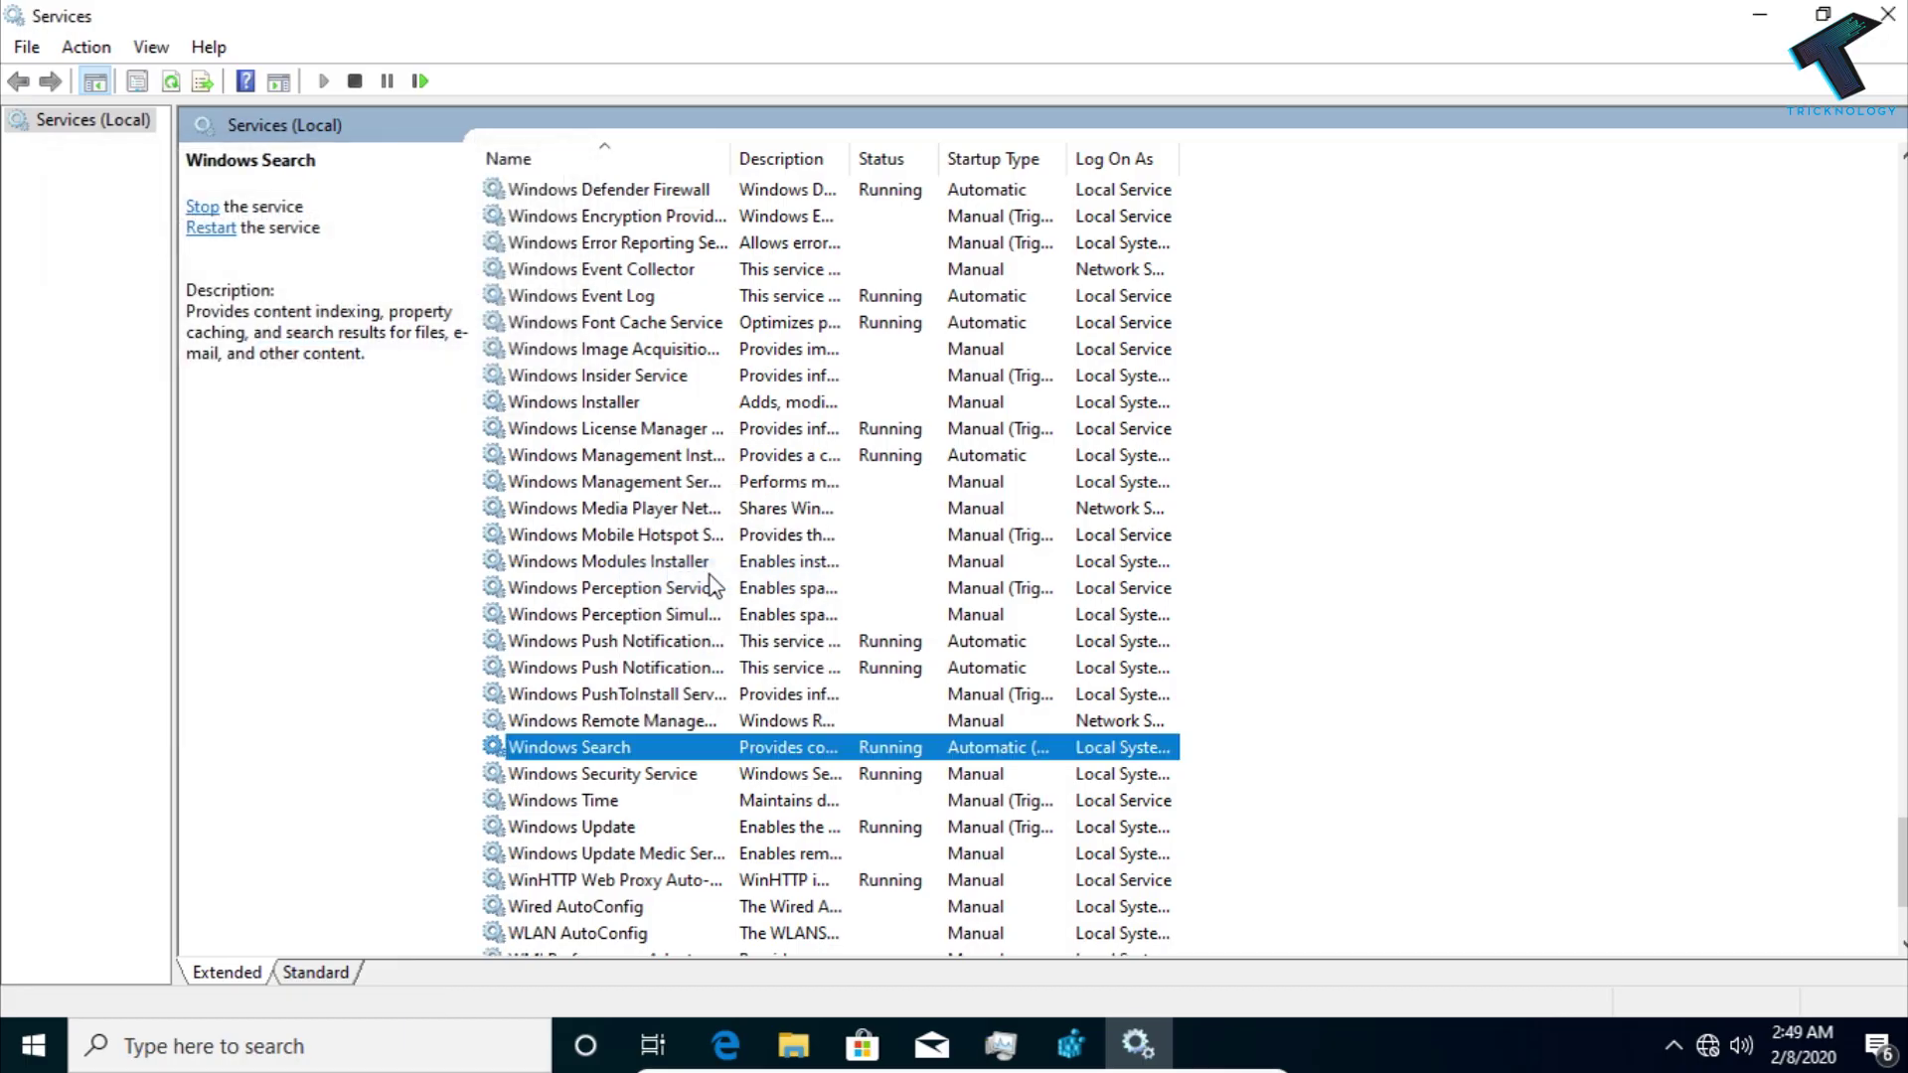
- Minimize Services, reopen Start search and select the test text 'sdf' to replace it
left_click(1759, 18)
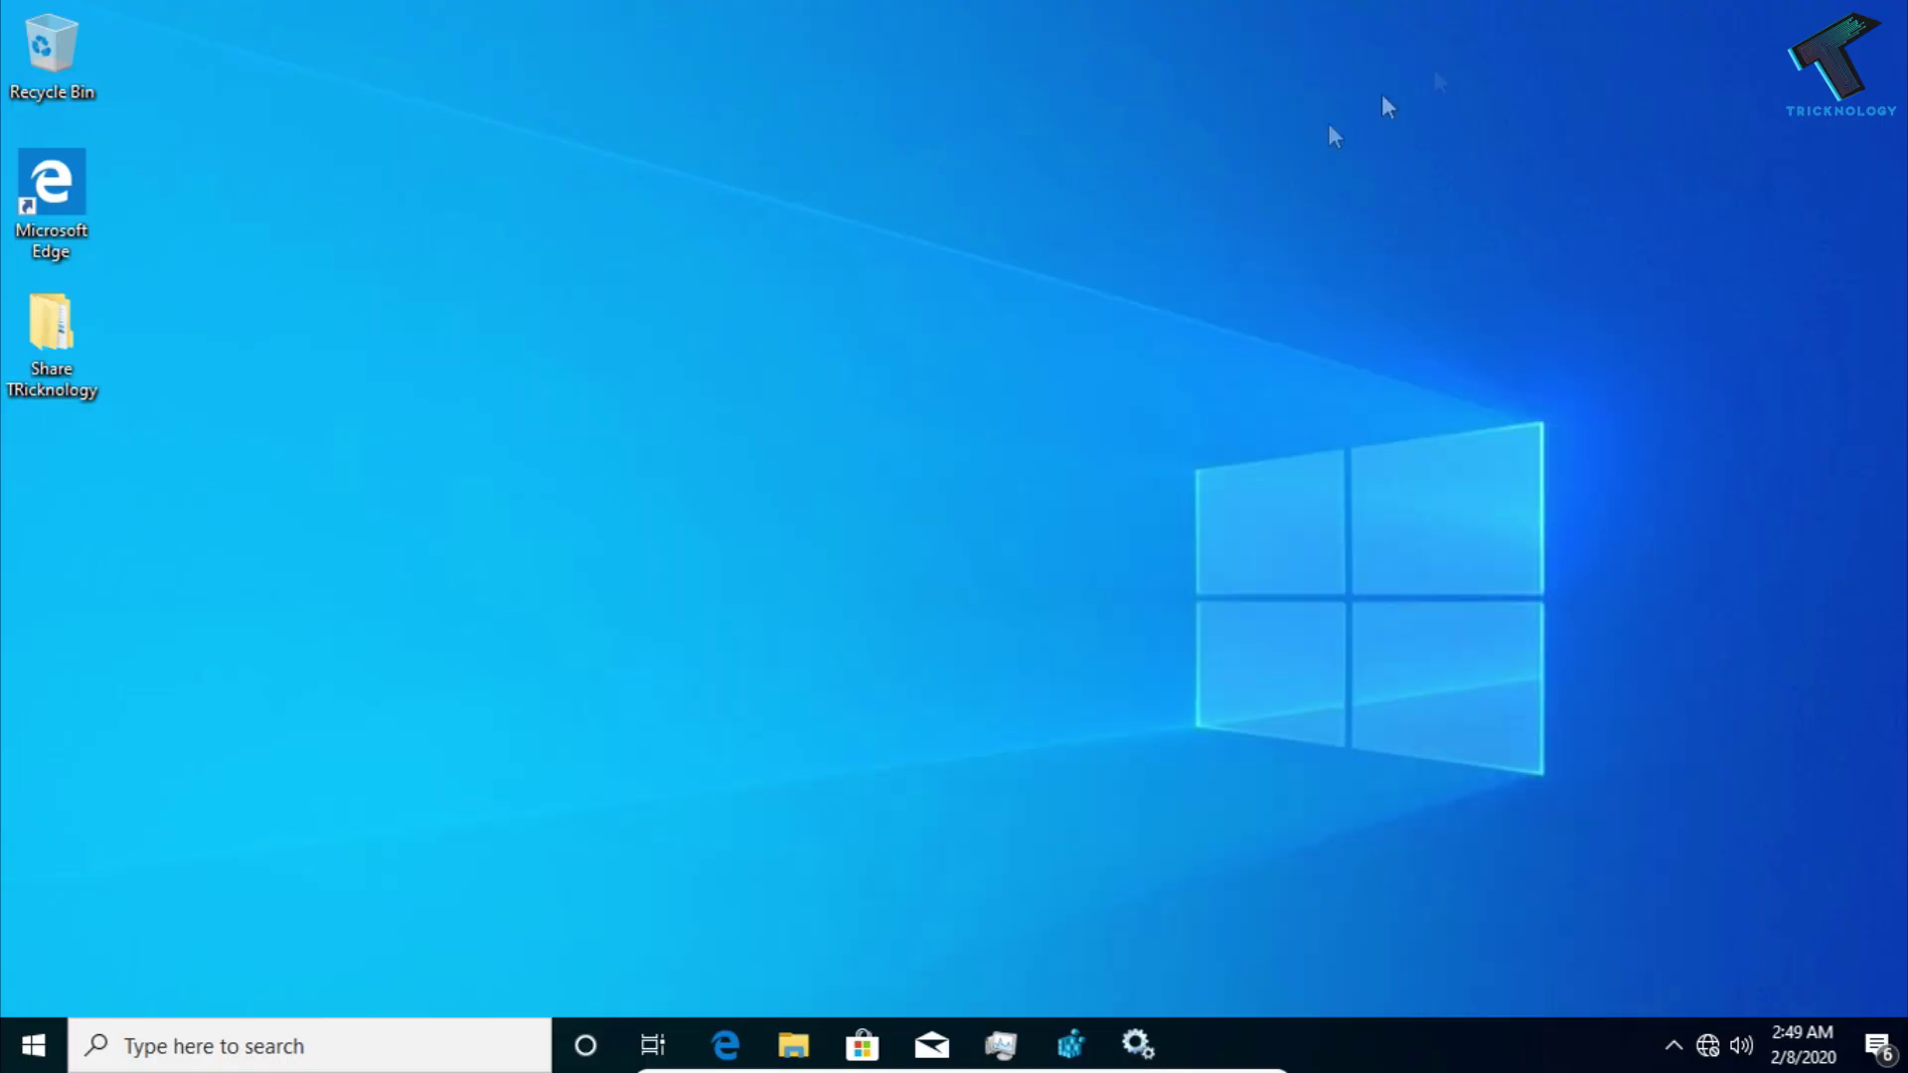
left_click(33, 1045)
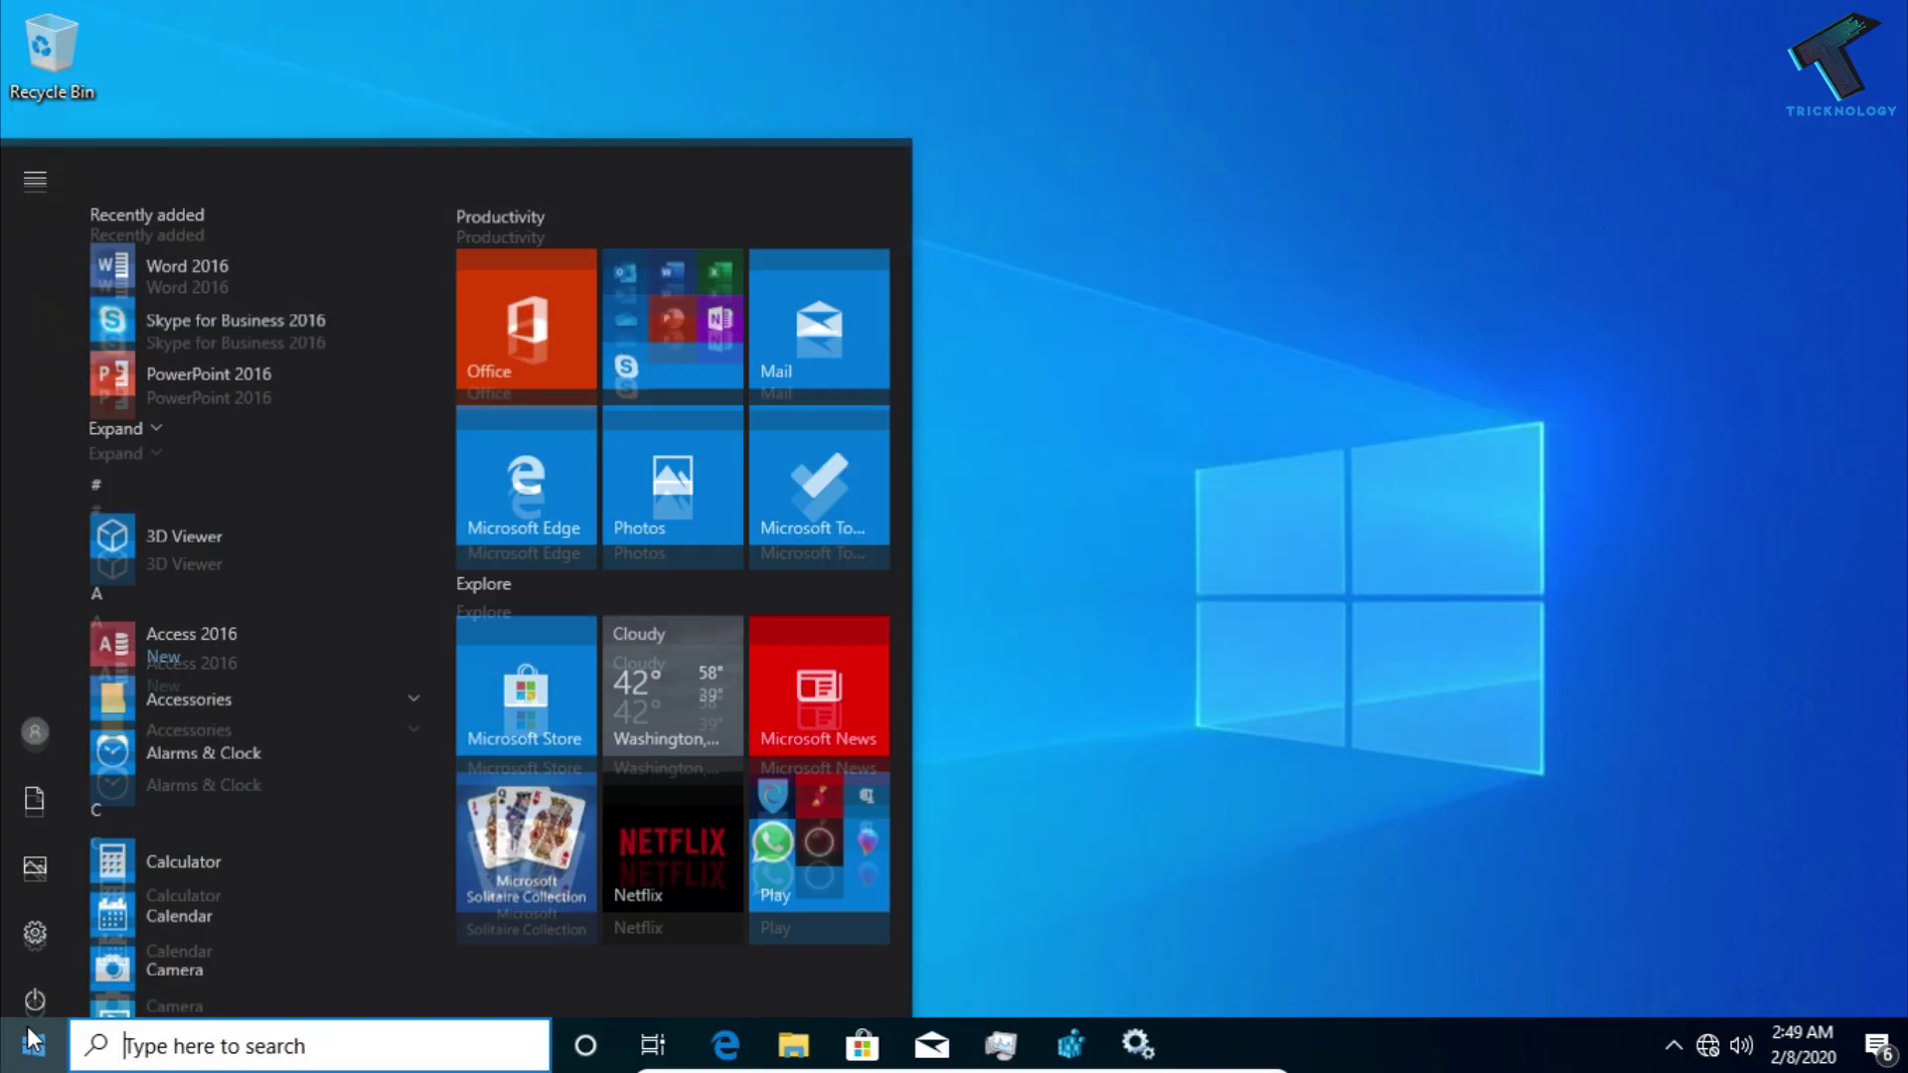
left_click(184, 1045)
type("sd")
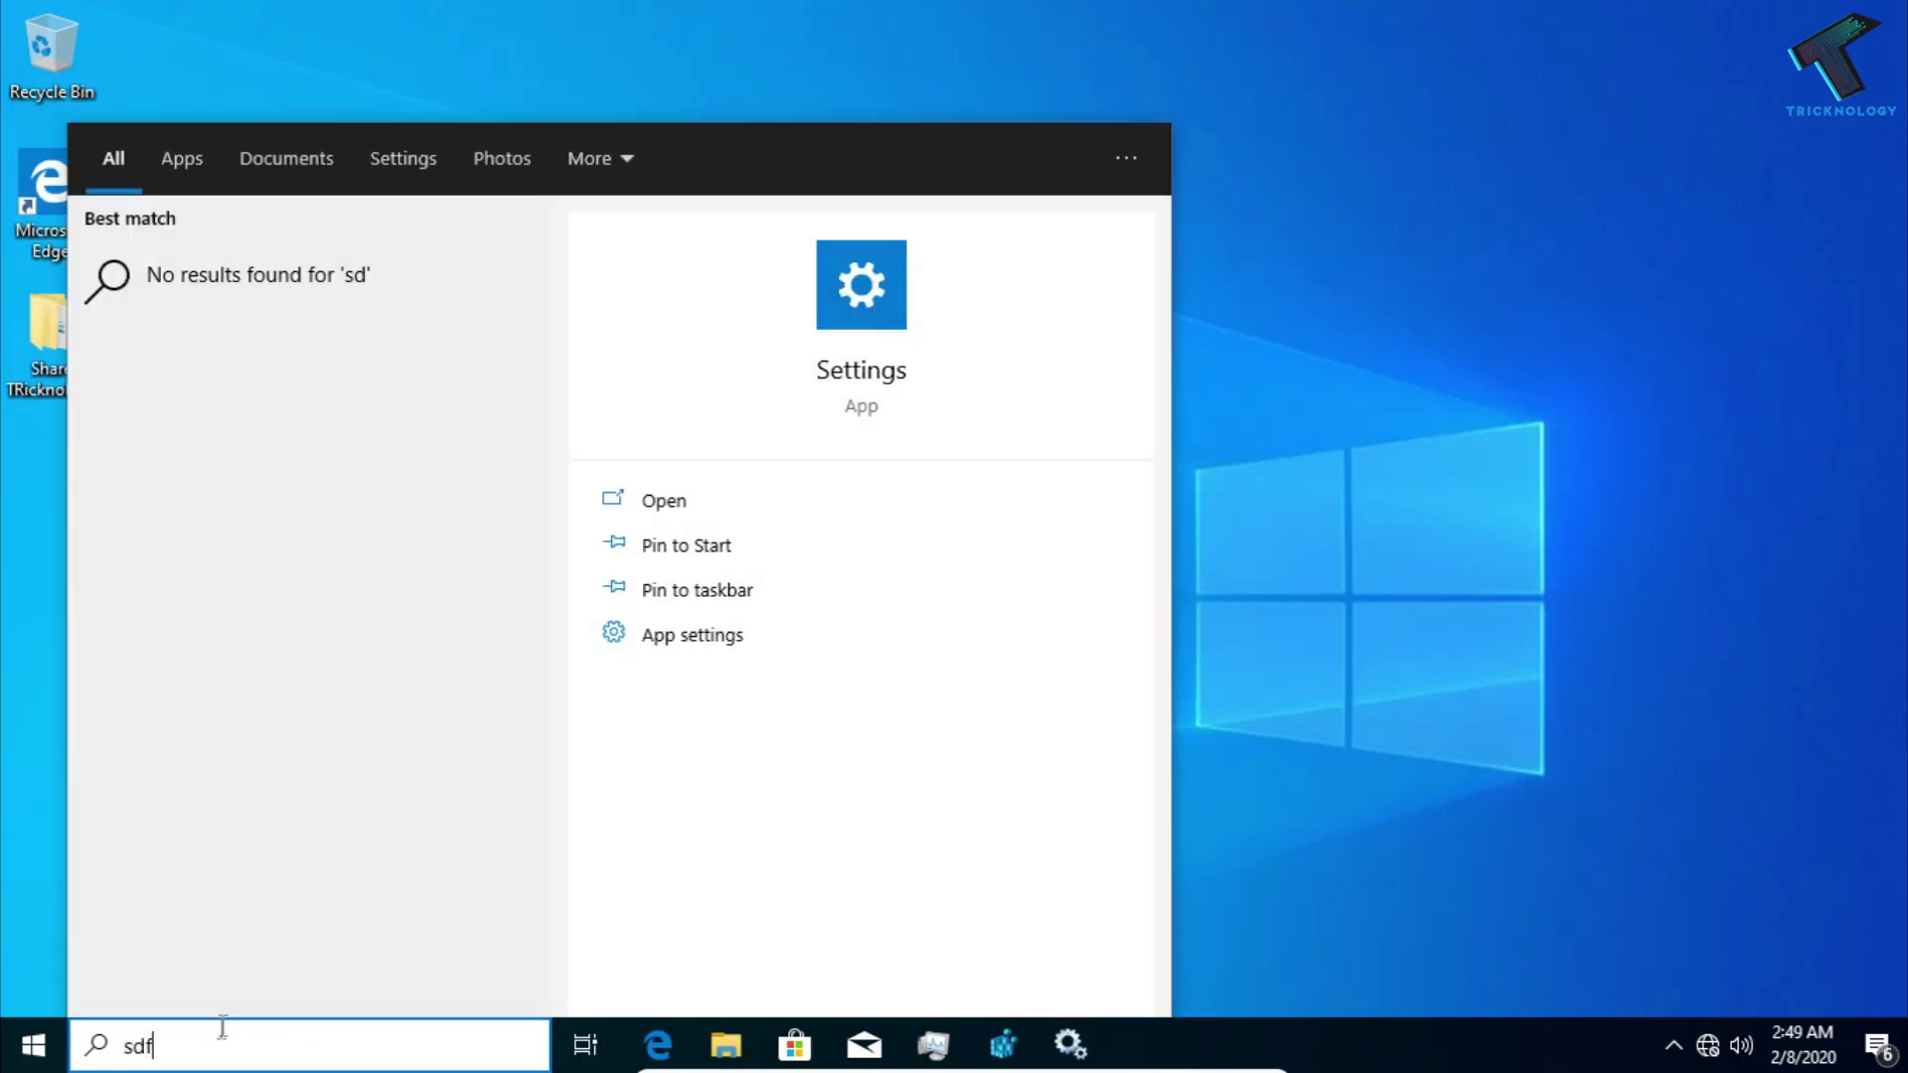
type("f")
key("ctrl+a")
type("s")
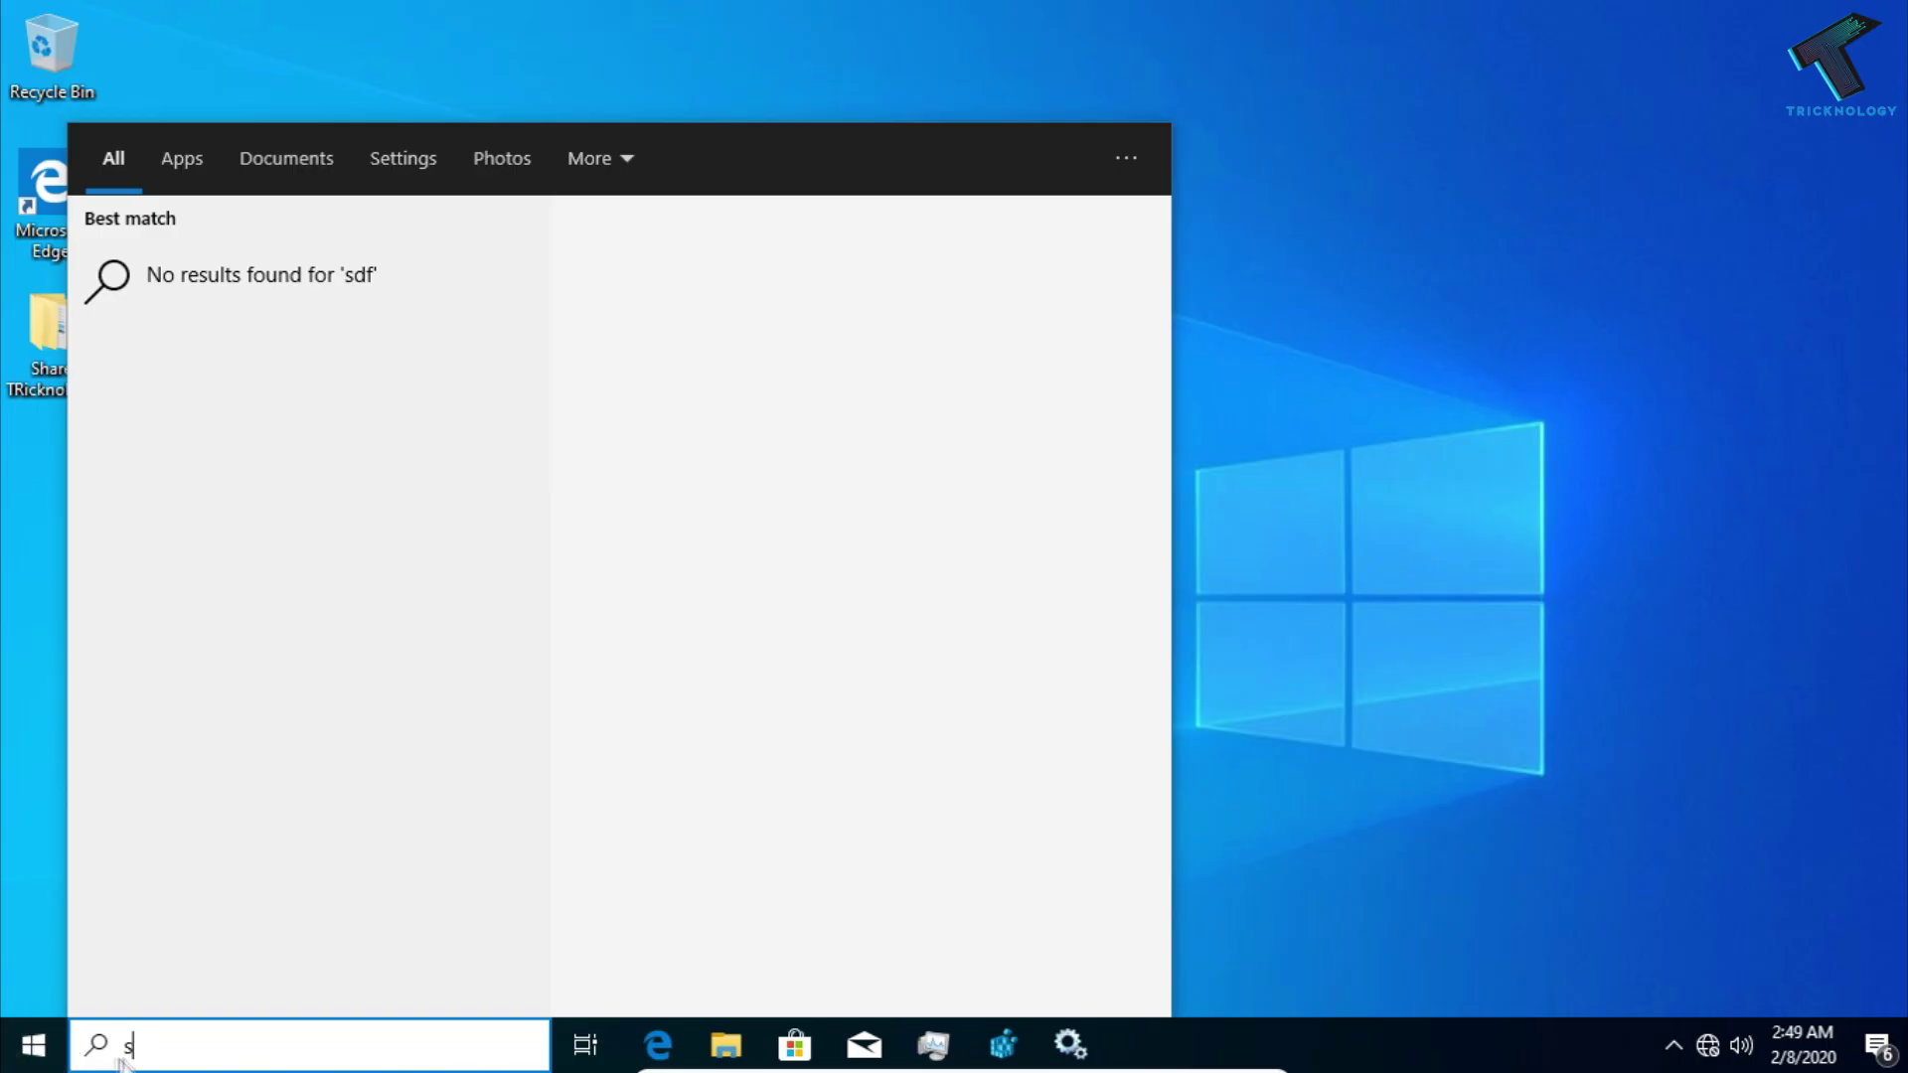